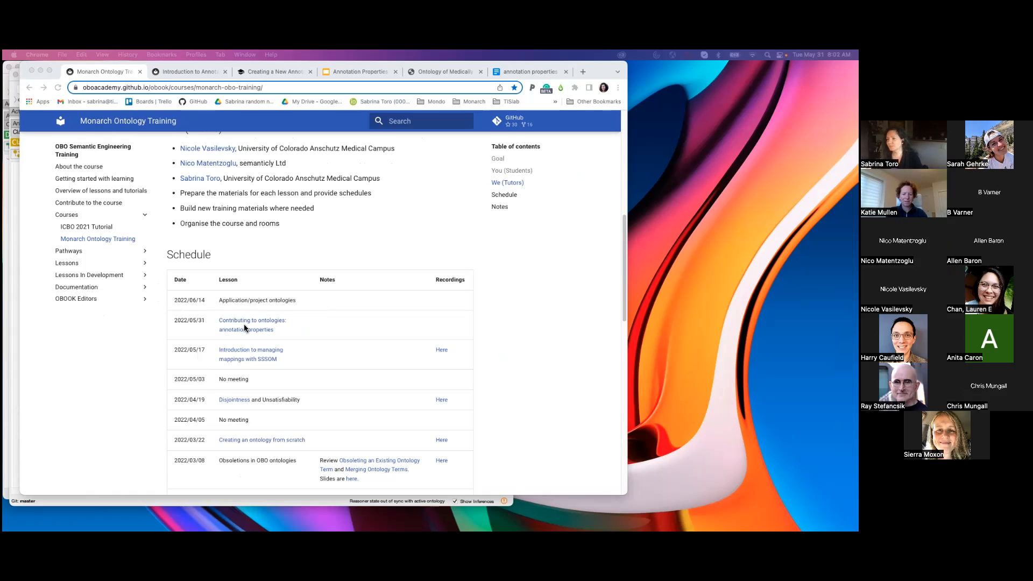
# Show the Monarch Ontology Training schedule and skim the "Contributing to ontologies: annotation properties" lesson page.
pyautogui.click(203, 88)
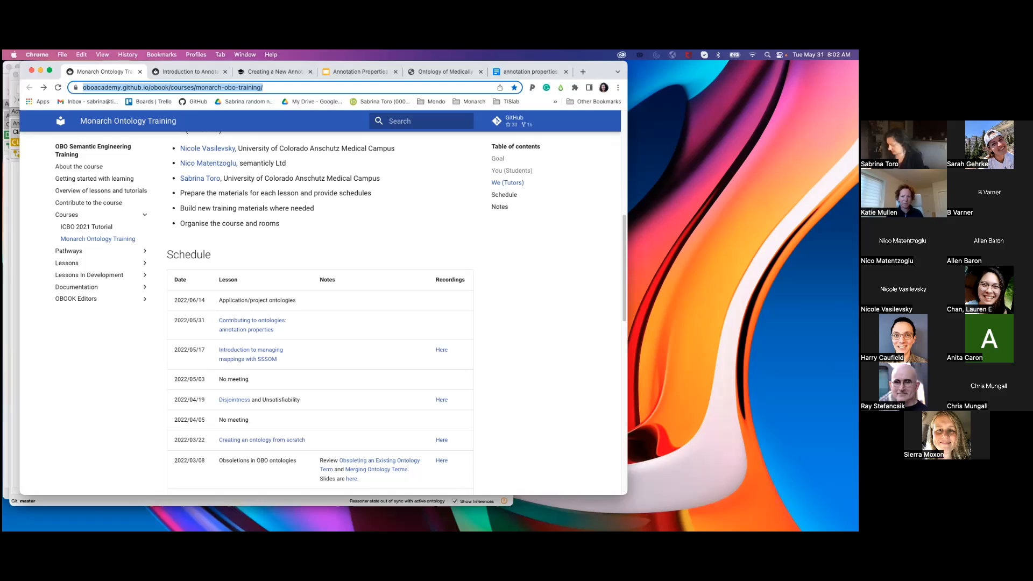
pyautogui.click(108, 352)
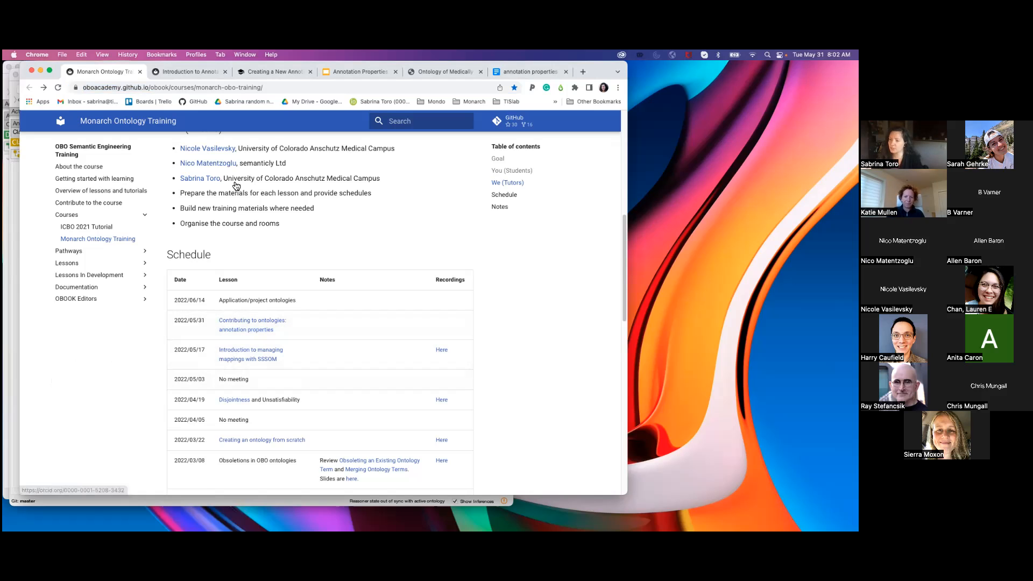
pyautogui.click(188, 70)
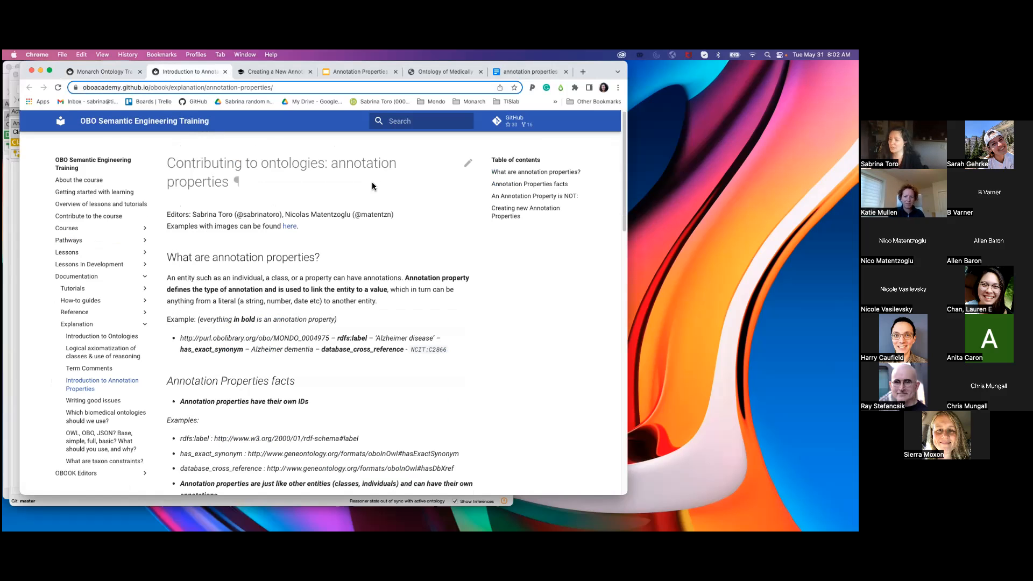
pyautogui.scroll(-3, 623, 154)
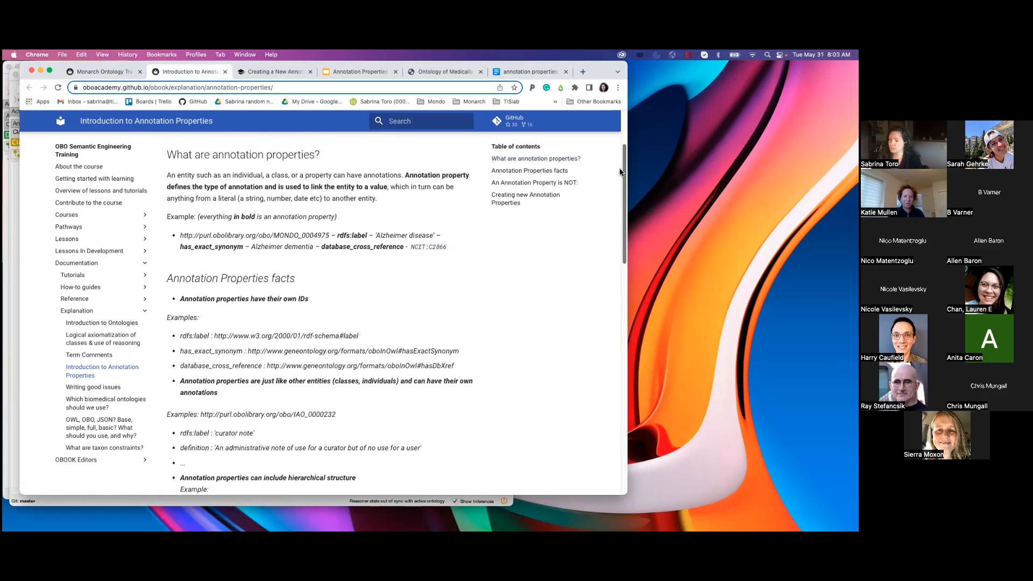
pyautogui.scroll(3, 626, 156)
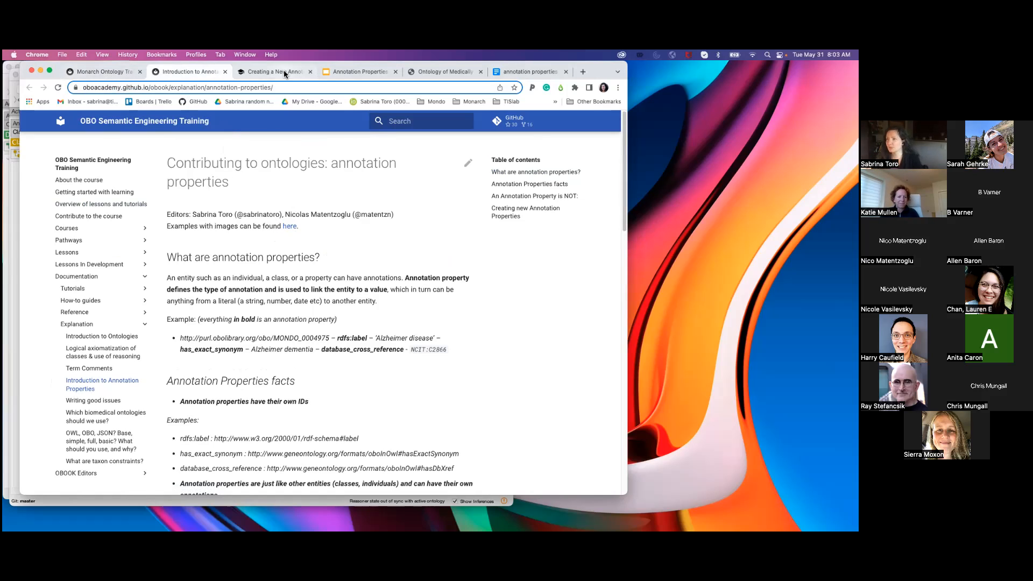
# Switch to Protégé with the mondo ontology showing Alzheimer disease and shift its window slightly away from the window behind.
pyautogui.moveTo(590, 71); pyautogui.dragTo(3, 52)
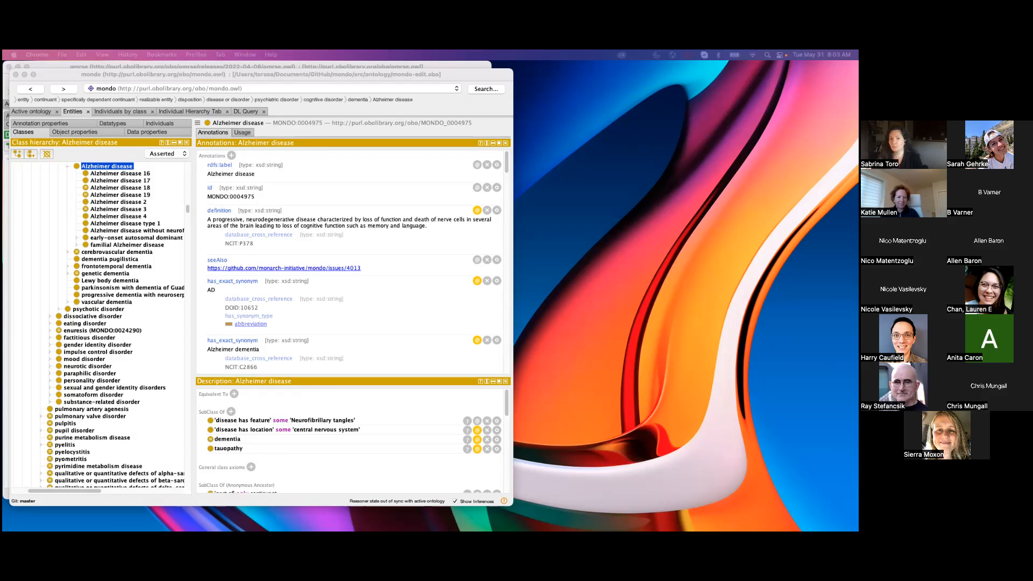
pyautogui.click(136, 85)
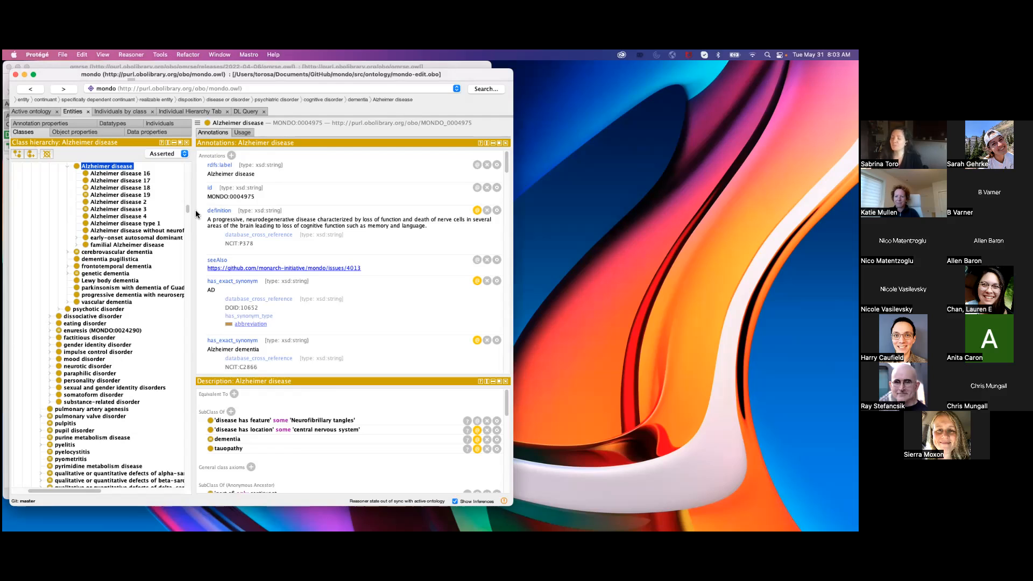
pyautogui.moveTo(222, 210)
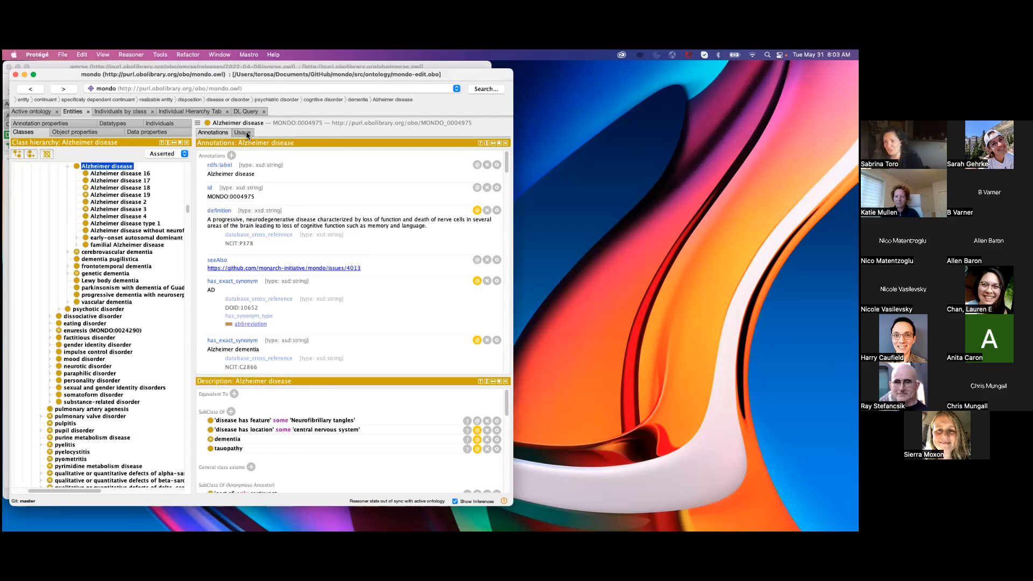
pyautogui.moveTo(249, 74); pyautogui.dragTo(279, 70)
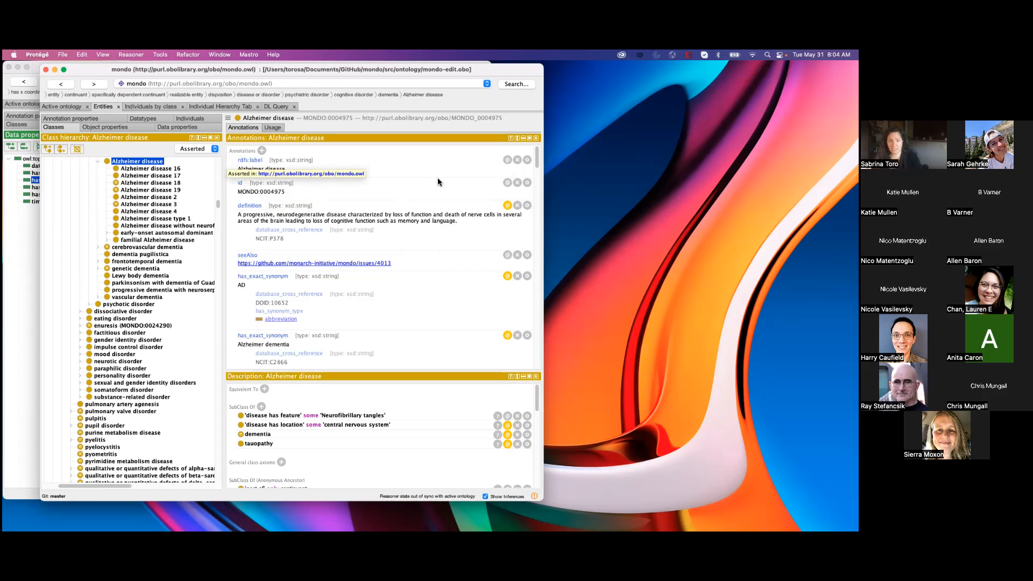
# Examine the annotations on the Alzheimer disease class, including its rdfs:label, definition, seeAlso and database cross-references.
pyautogui.click(235, 158)
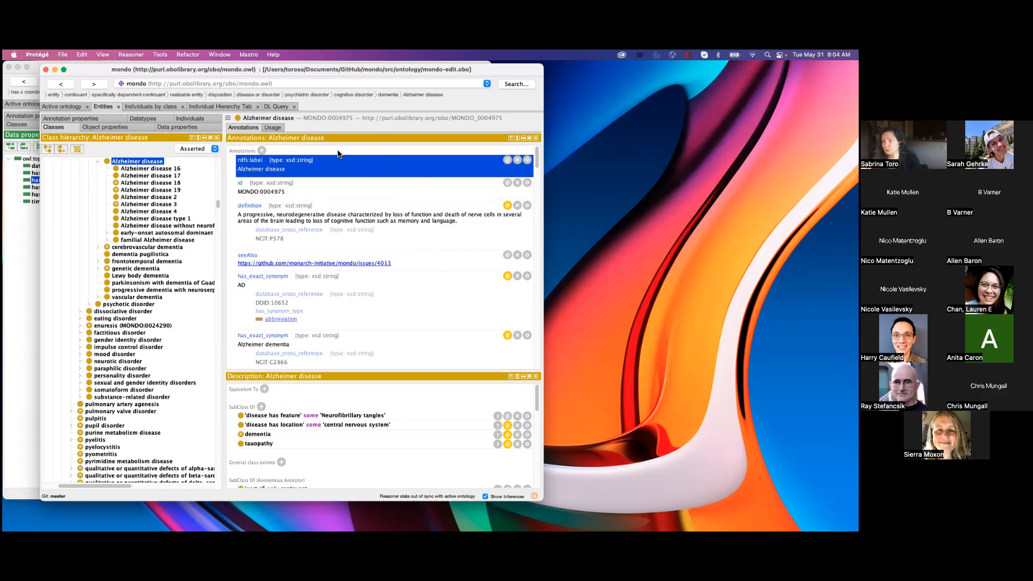
pyautogui.click(560, 170)
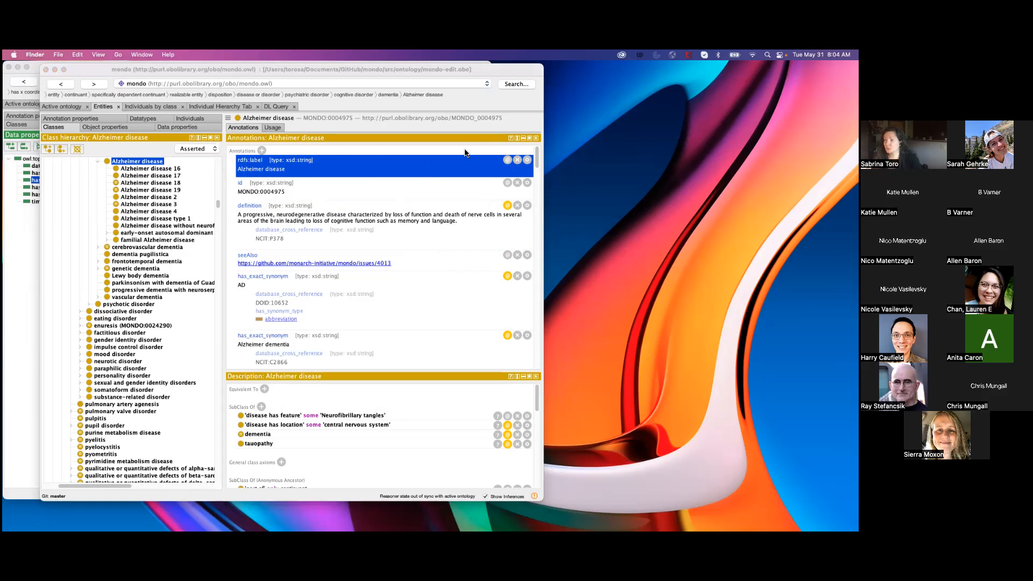
pyautogui.click(465, 152)
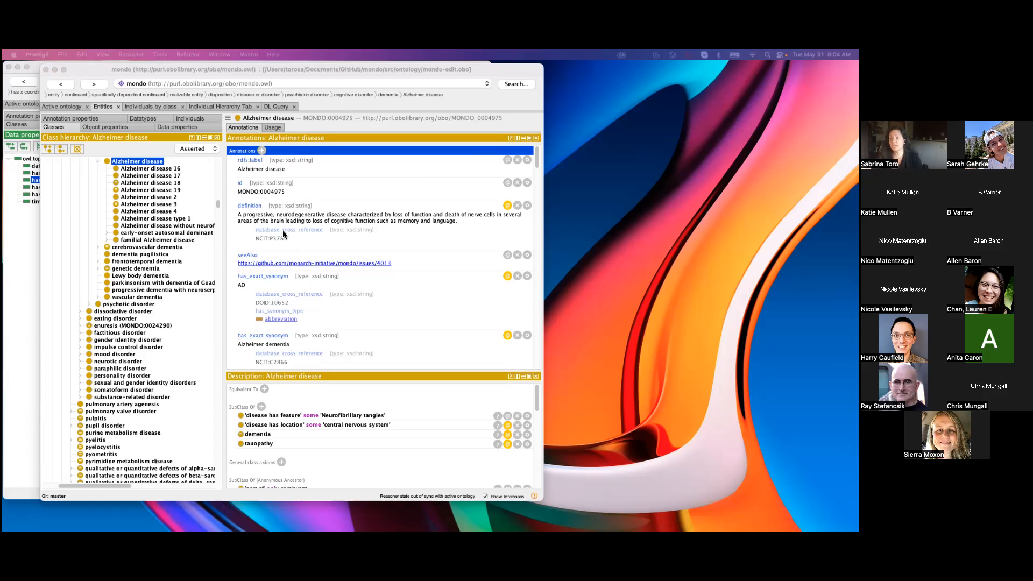
pyautogui.moveTo(284, 233)
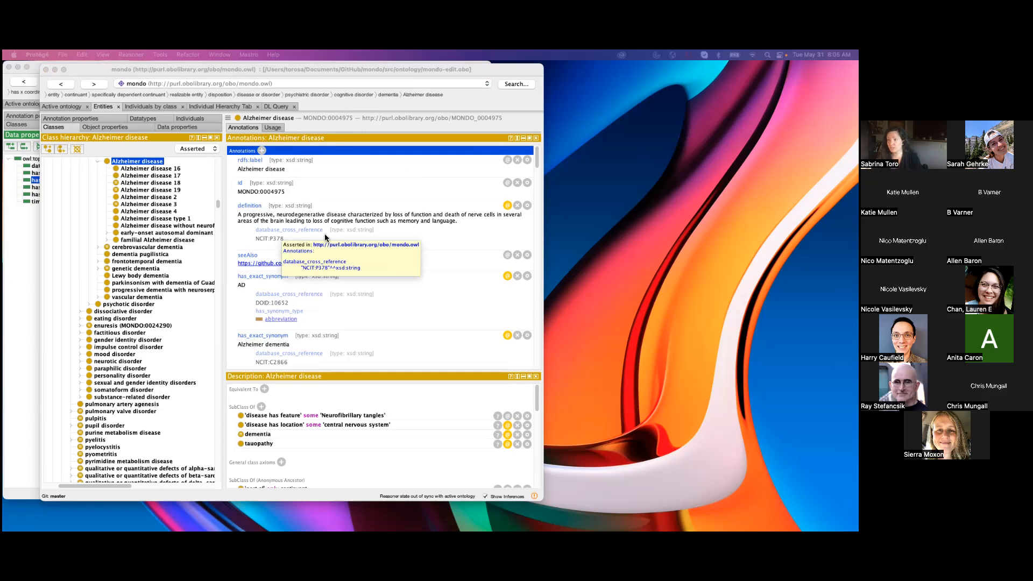
pyautogui.click(441, 235)
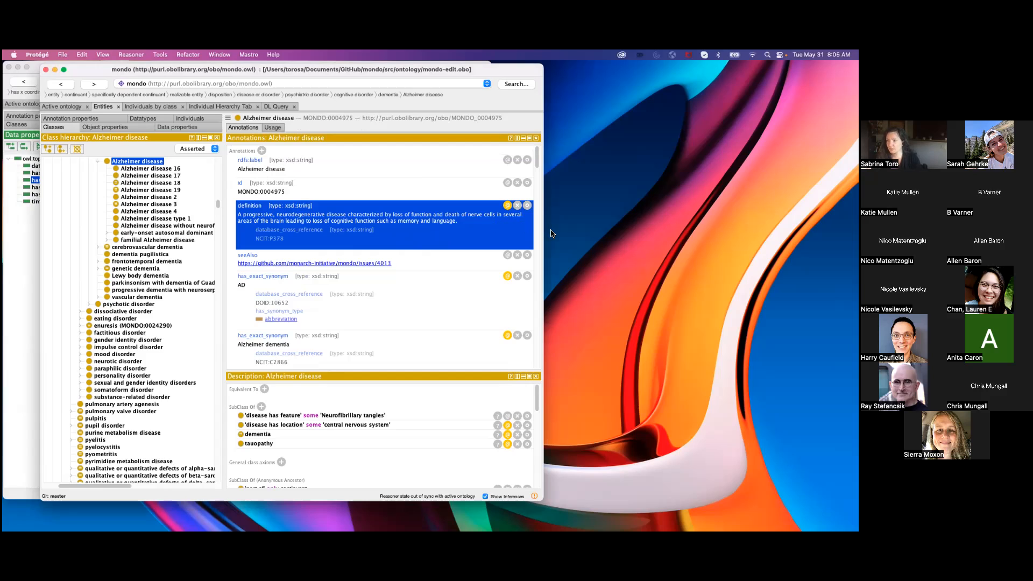
pyautogui.click(415, 267)
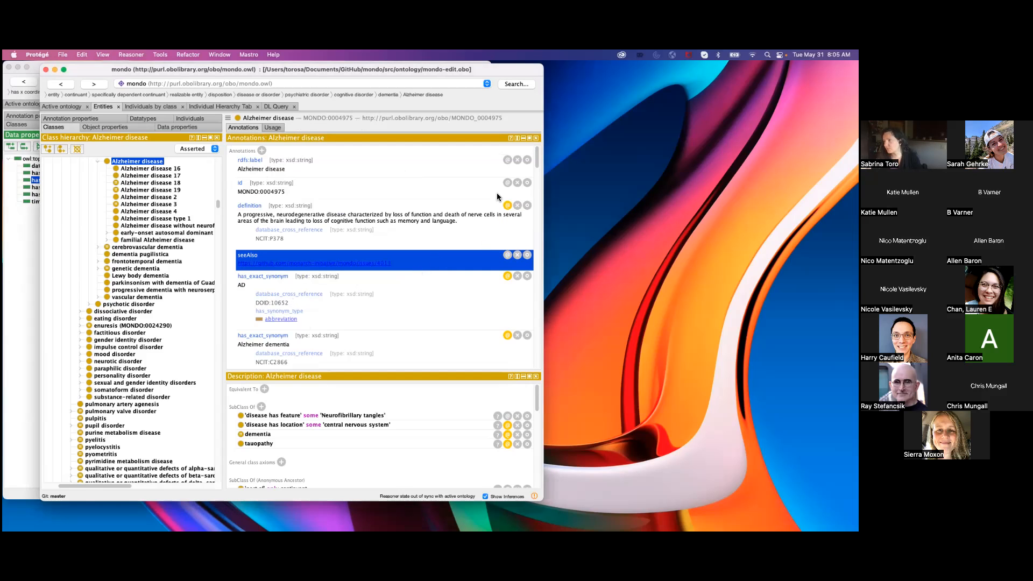
pyautogui.moveTo(537, 160)
pyautogui.mouseDown()
pyautogui.moveTo(537, 200)
pyautogui.moveTo(549, 214)
pyautogui.mouseUp()
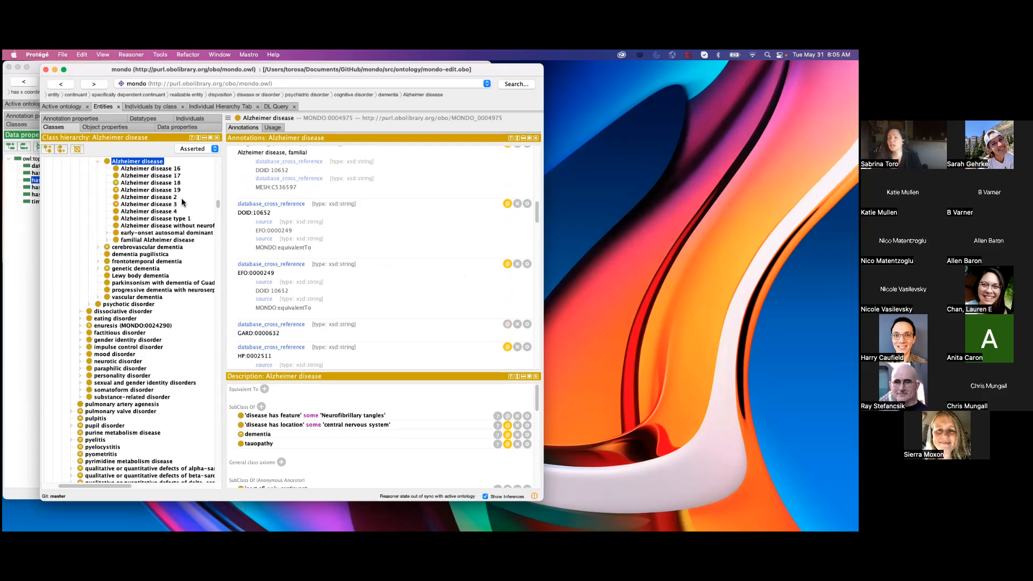
# Open the annotation property hierarchy and browse the properties above and below "has curation status".
pyautogui.click(90, 119)
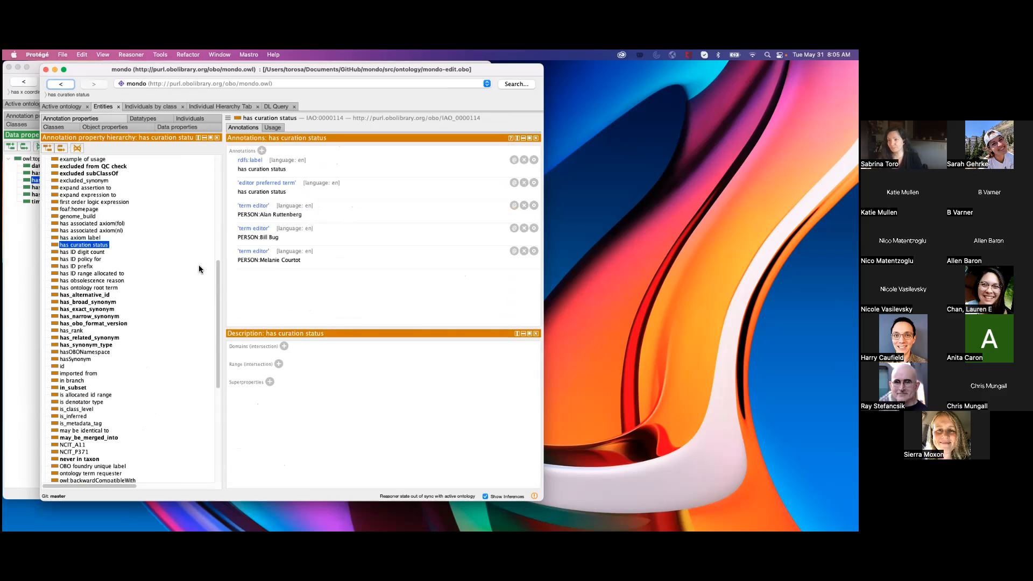
pyautogui.moveTo(217, 276); pyautogui.dragTo(220, 263)
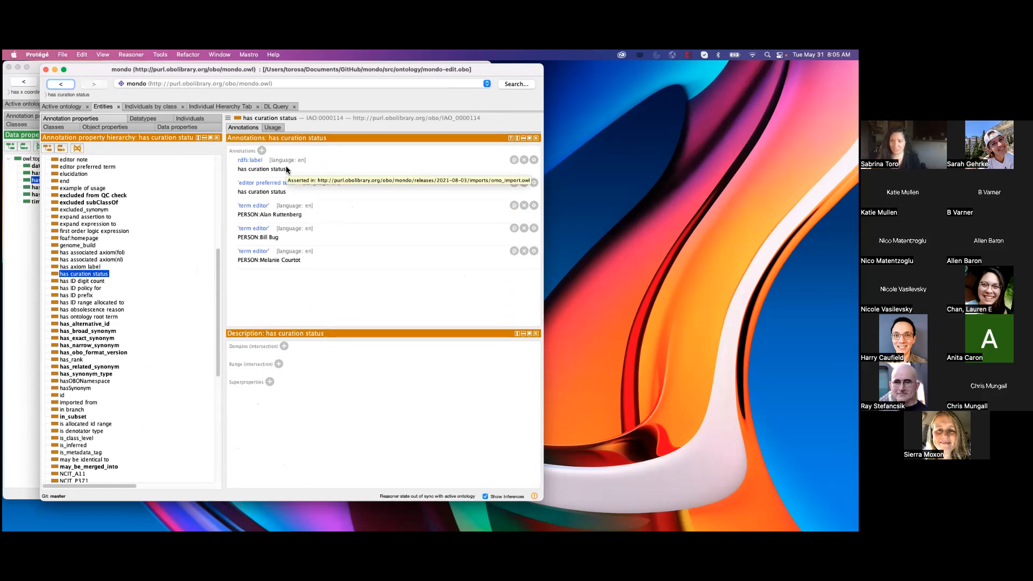
pyautogui.moveTo(218, 261)
pyautogui.mouseDown()
pyautogui.moveTo(227, 170)
pyautogui.moveTo(230, 213)
pyautogui.mouseUp()
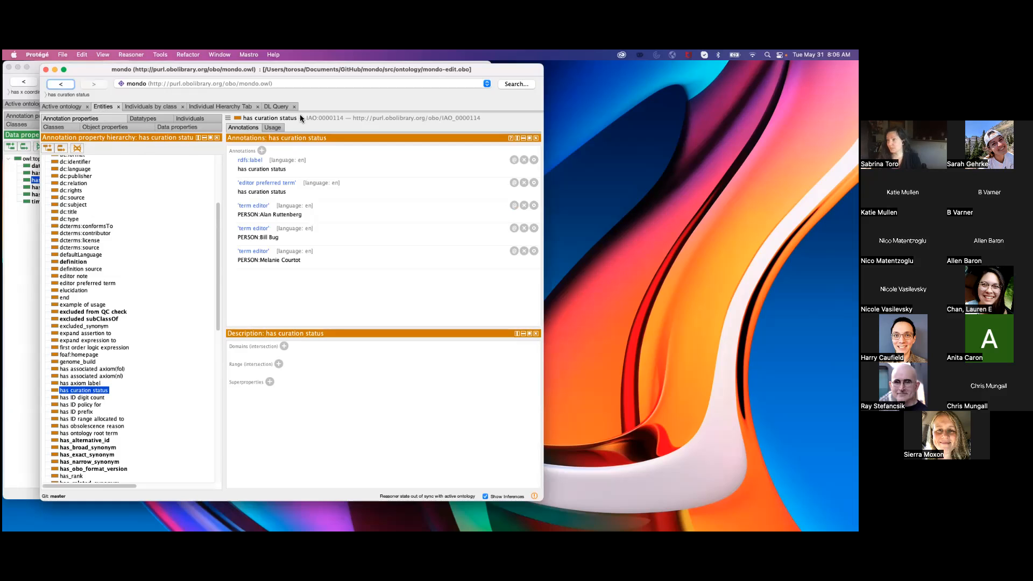
pyautogui.moveTo(217, 231)
pyautogui.mouseDown()
pyautogui.moveTo(218, 166)
pyautogui.moveTo(217, 283)
pyautogui.mouseUp()
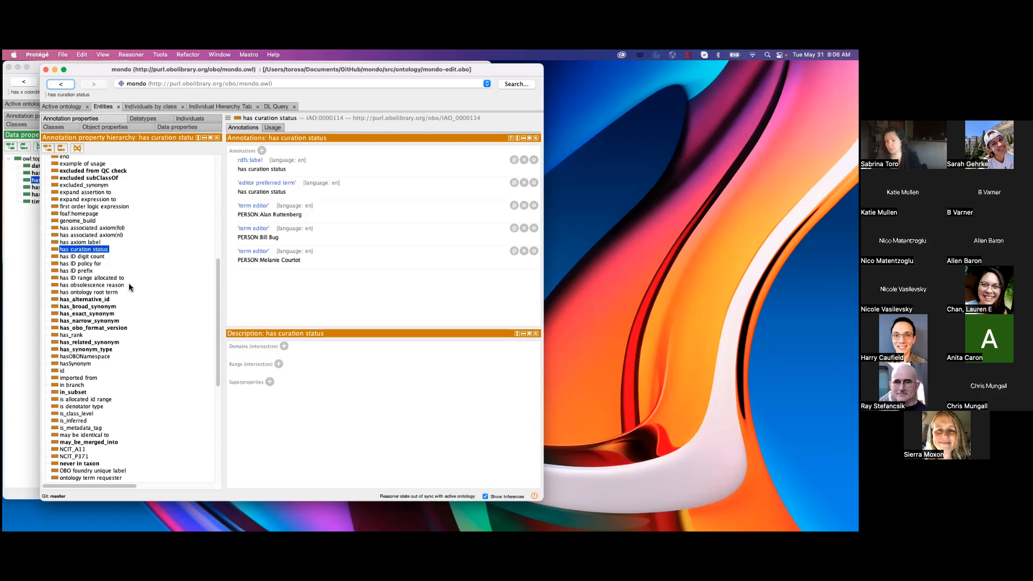
# Inspect the annotations of the has_alternative_id, has_synonym_type, definition and "excluded from QC check" properties.
pyautogui.click(98, 299)
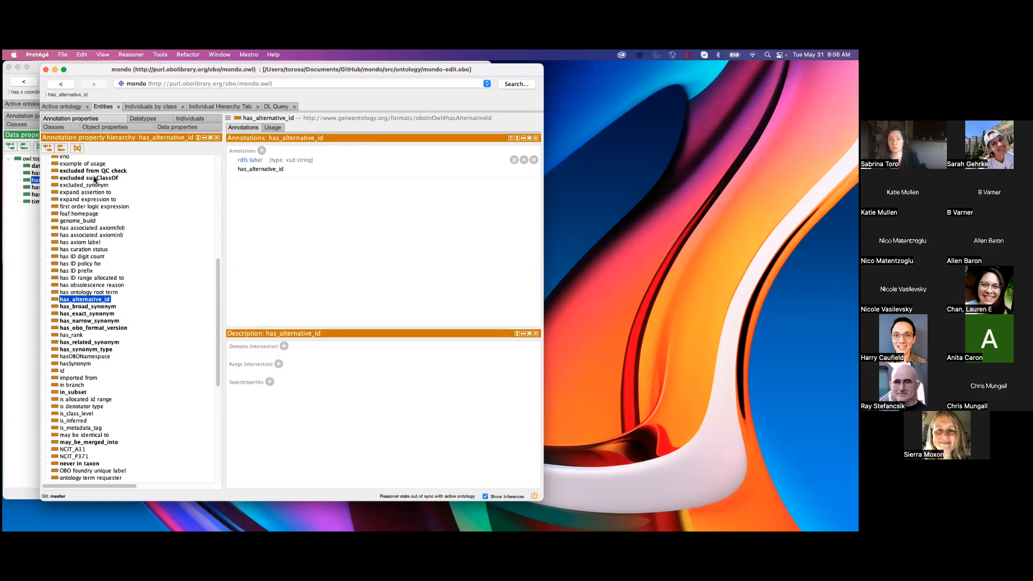
pyautogui.click(92, 349)
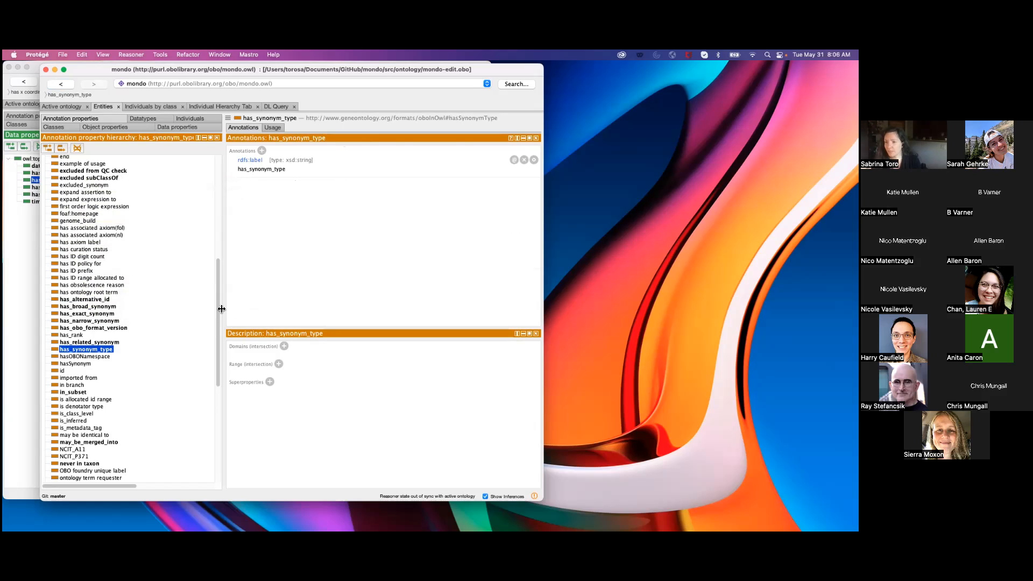
pyautogui.moveTo(217, 307); pyautogui.dragTo(220, 268)
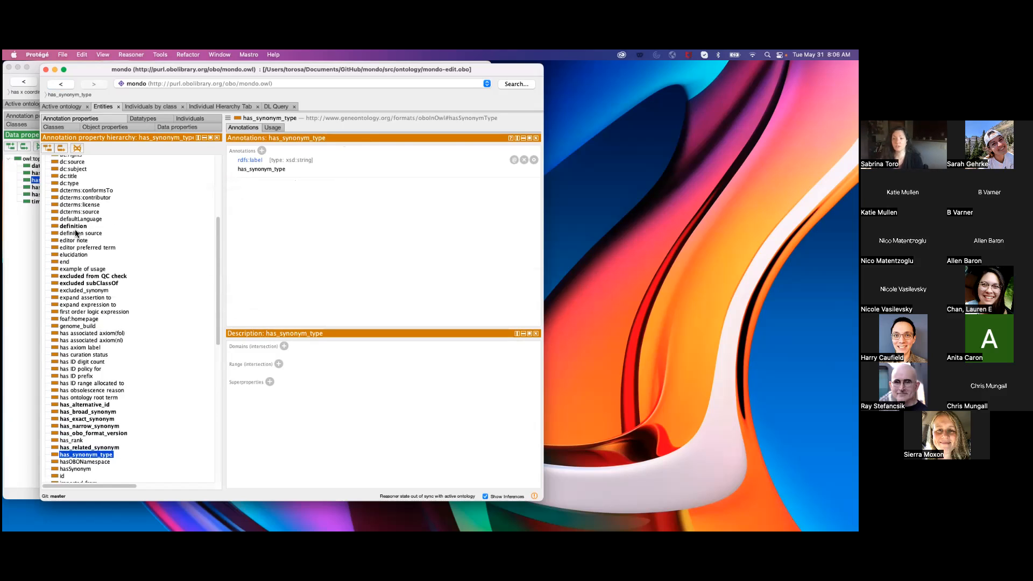
pyautogui.click(74, 227)
pyautogui.click(82, 277)
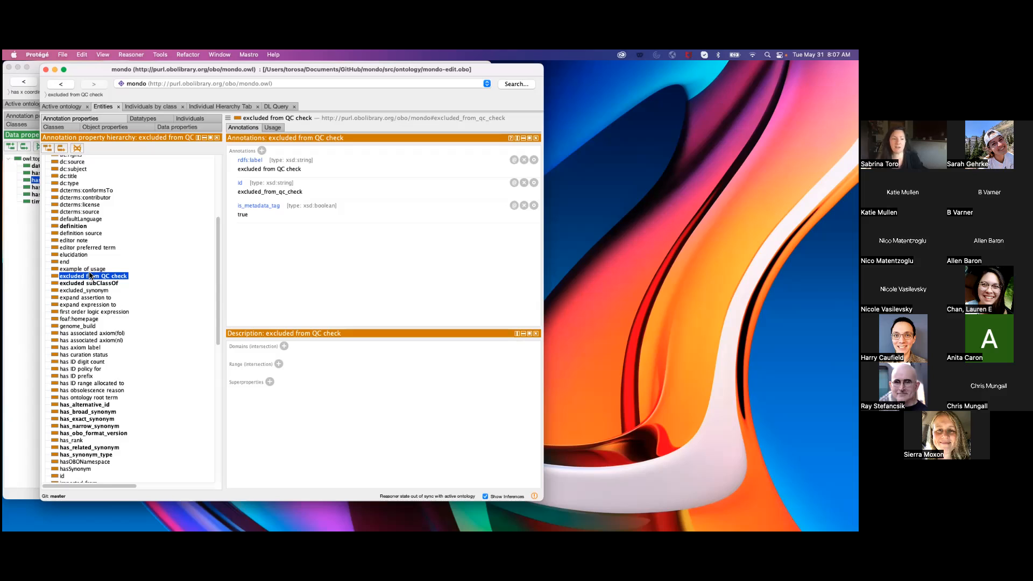
# Review the nested annotation properties, collapsing synonym_type_property and briefly expanding subset_property to view its children.
pyautogui.moveTo(219, 249); pyautogui.dragTo(208, 397)
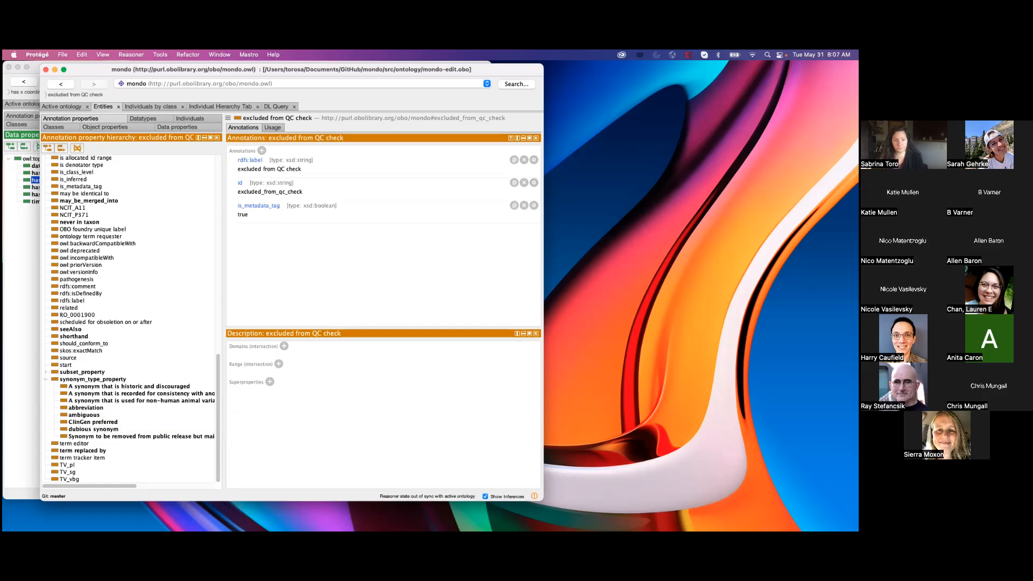
pyautogui.click(46, 379)
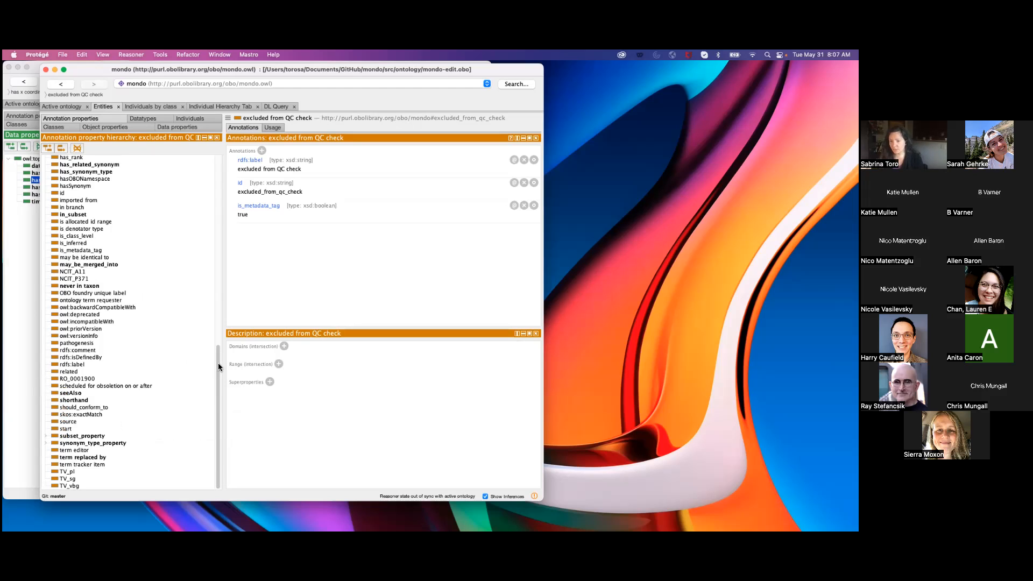
pyautogui.click(46, 435)
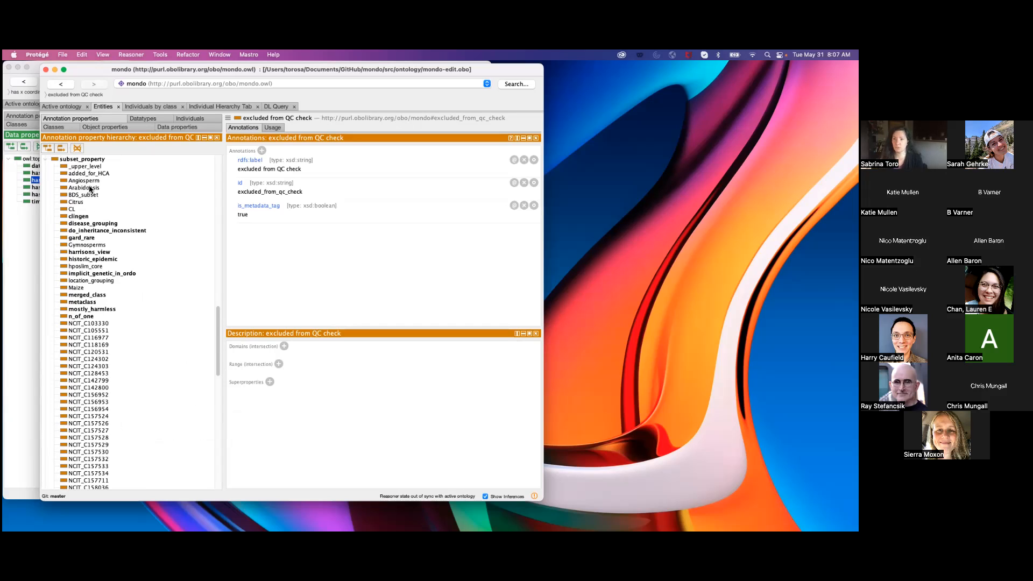
pyautogui.click(45, 159)
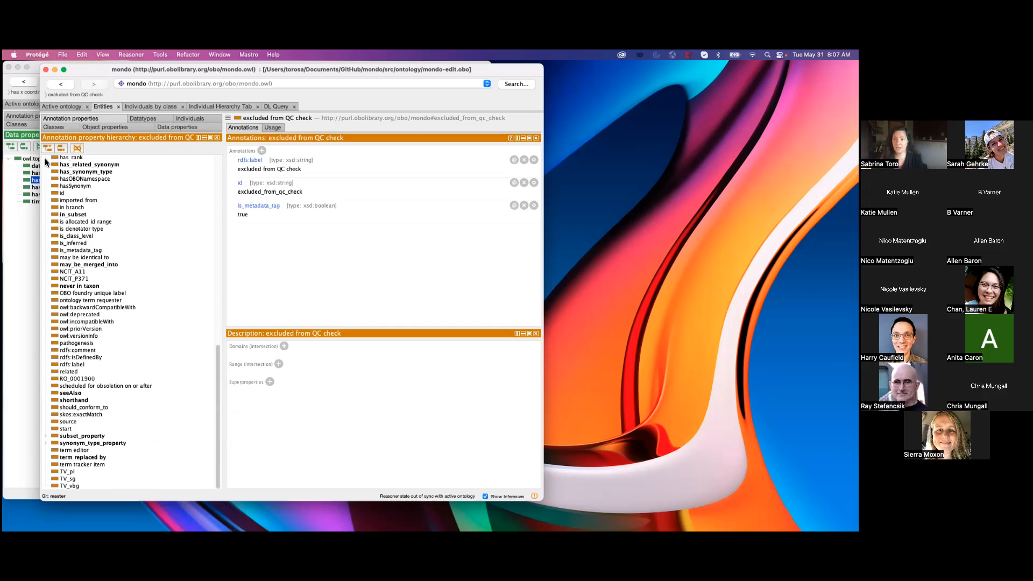
pyautogui.scroll(5, 218, 389)
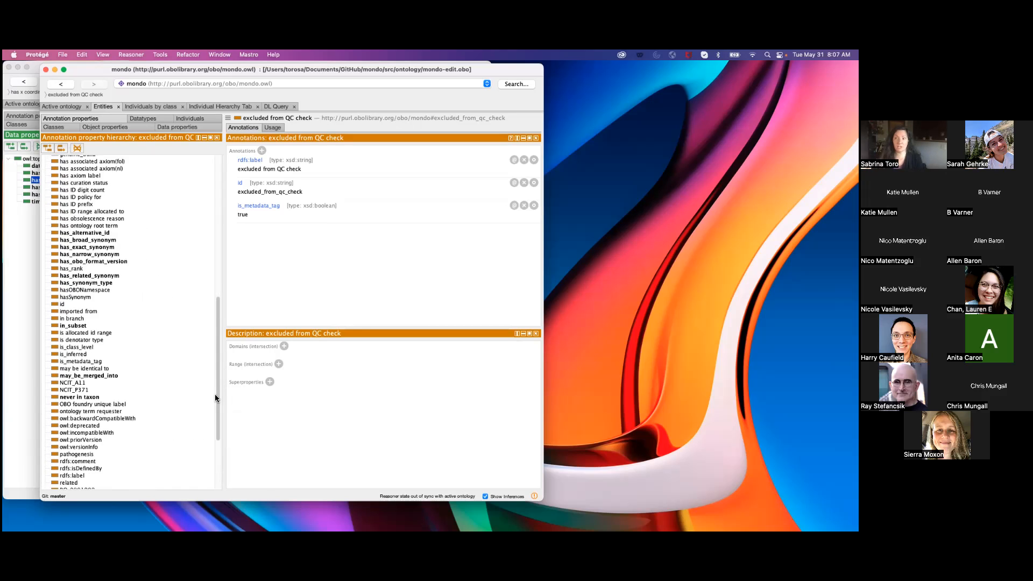
pyautogui.scroll(-5, 215, 398)
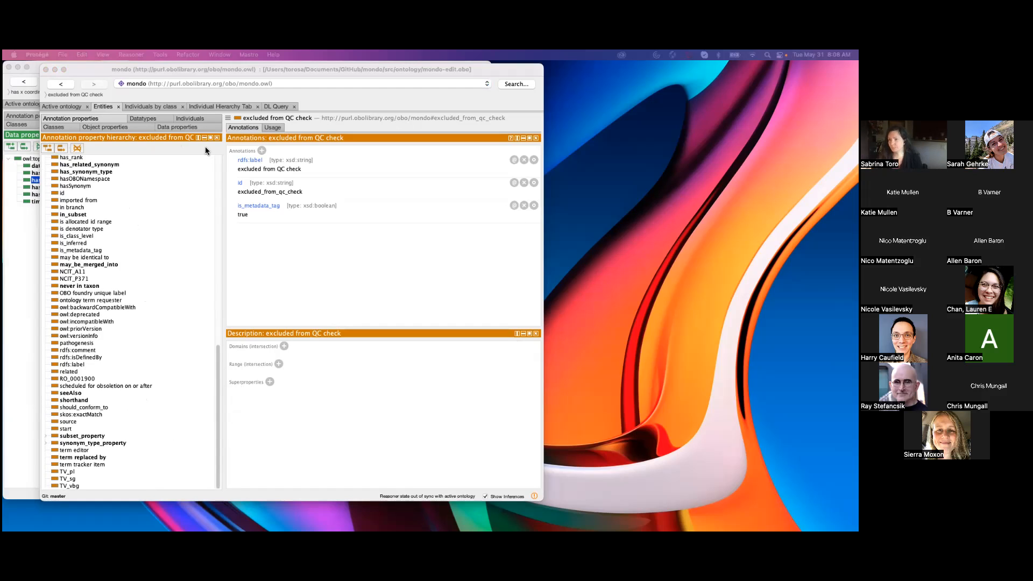
# View the ontology's individuals, and return to the Alzheimer disease class with its definition annotation selected.
pyautogui.click(196, 118)
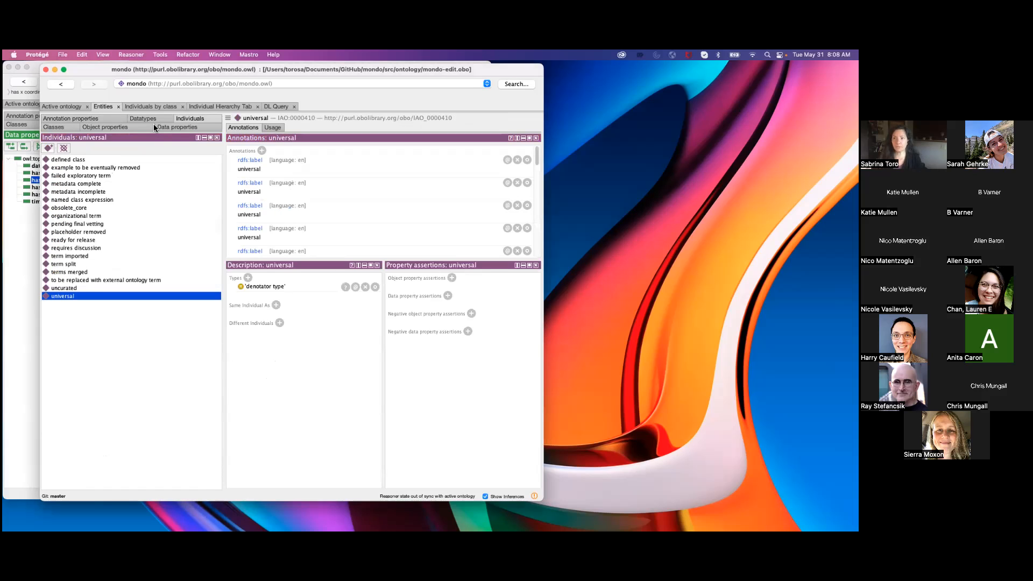
pyautogui.click(105, 118)
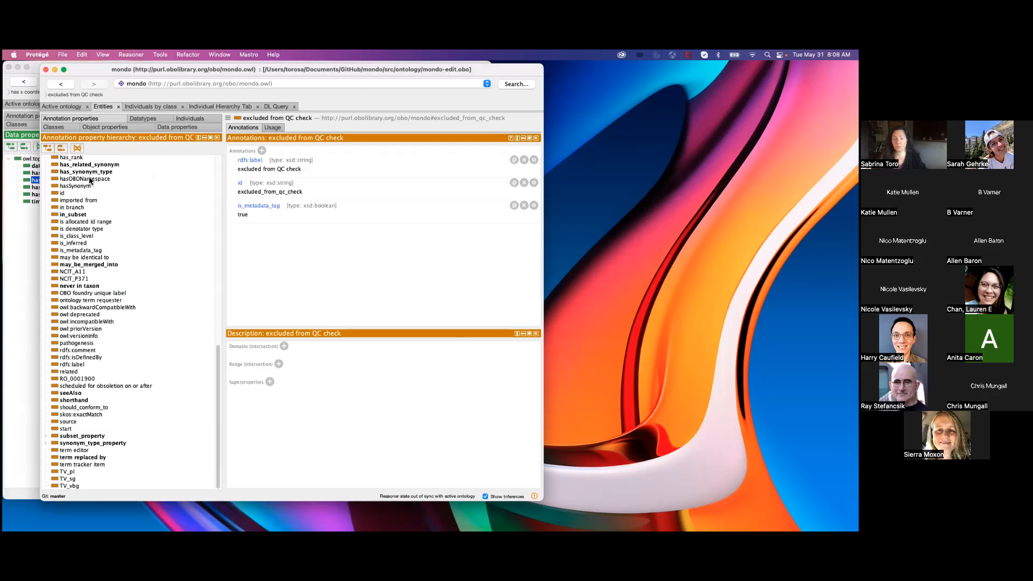
pyautogui.click(66, 127)
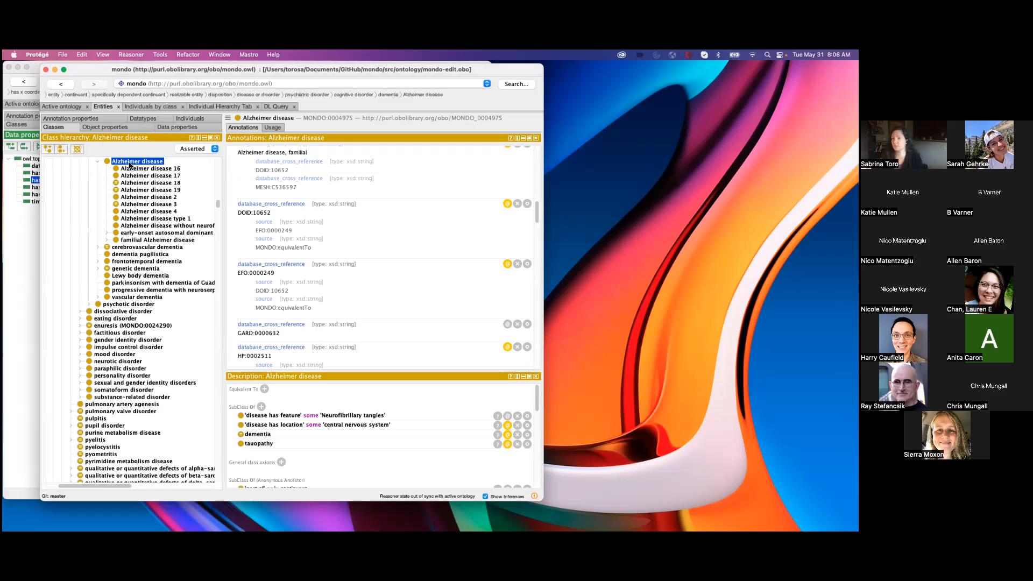
pyautogui.scroll(10, 532, 213)
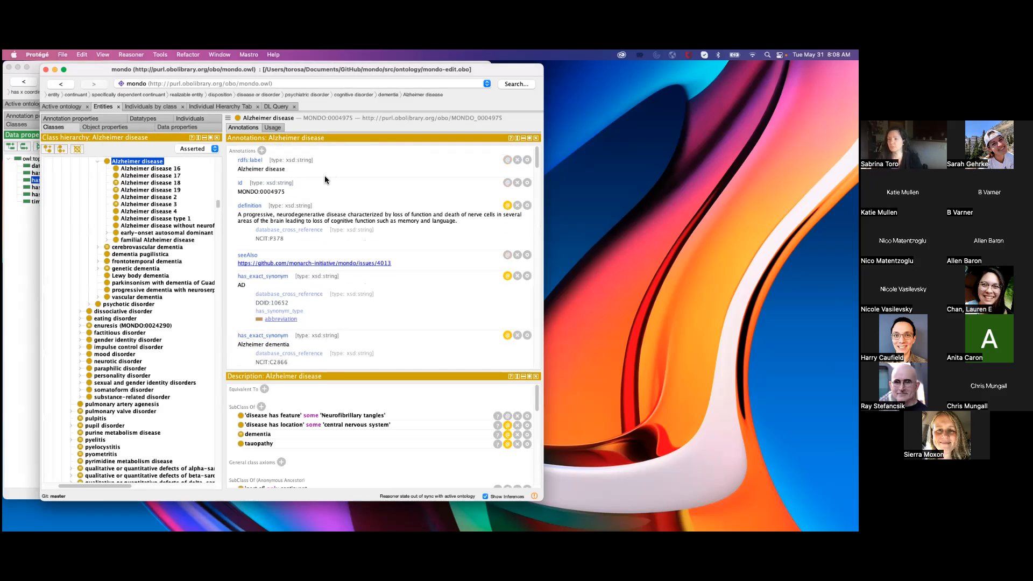
pyautogui.click(368, 210)
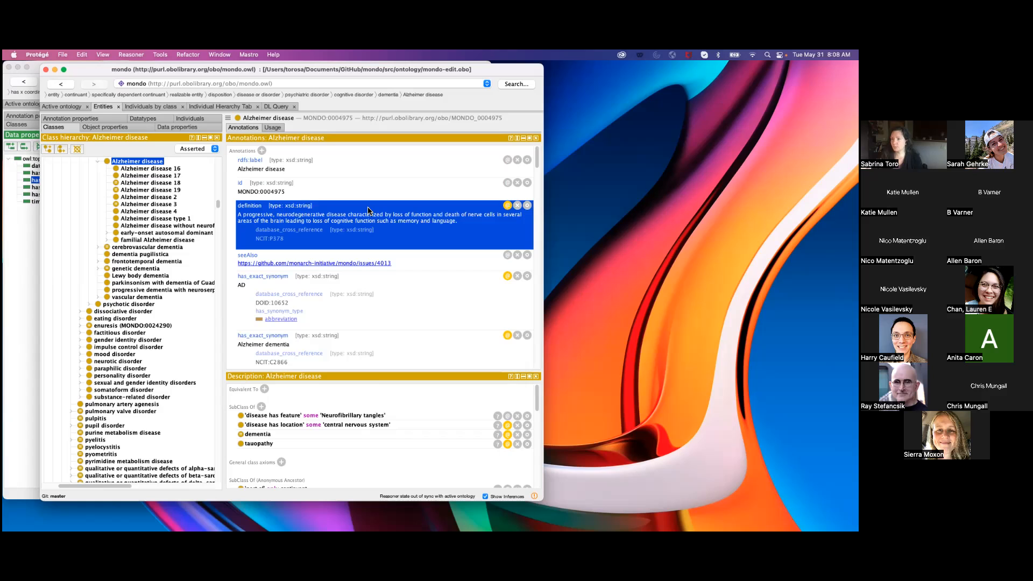
# Open the definition annotation of Alzheimer disease and examine its annotation property and literal text.
pyautogui.doubleClick(353, 214)
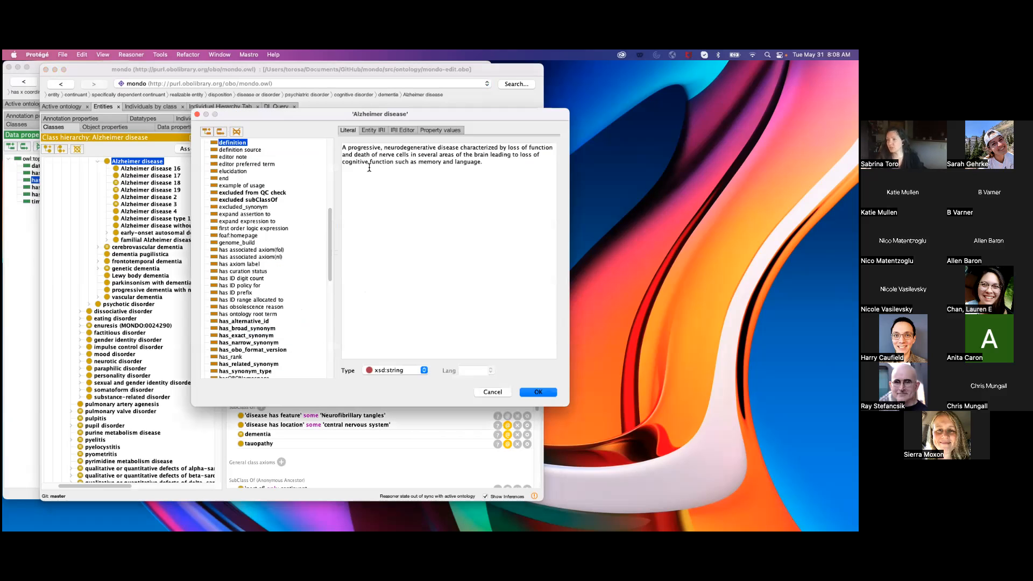
pyautogui.moveTo(344, 112); pyautogui.dragTo(318, 108)
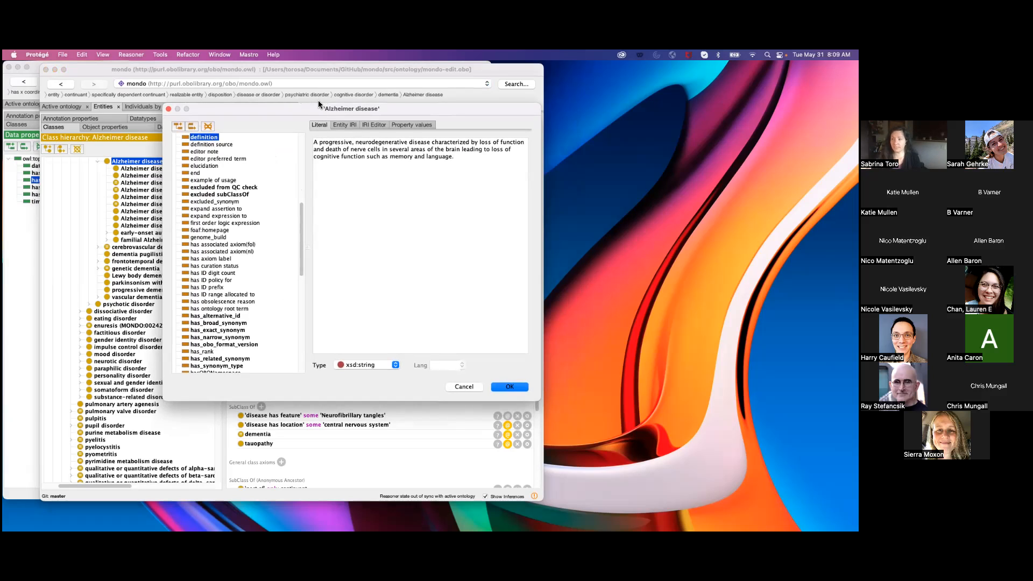
pyautogui.moveTo(318, 103)
pyautogui.mouseDown()
pyautogui.moveTo(392, 108)
pyautogui.moveTo(337, 140)
pyautogui.moveTo(214, 138)
pyautogui.moveTo(189, 98)
pyautogui.moveTo(164, 87)
pyautogui.mouseUp()
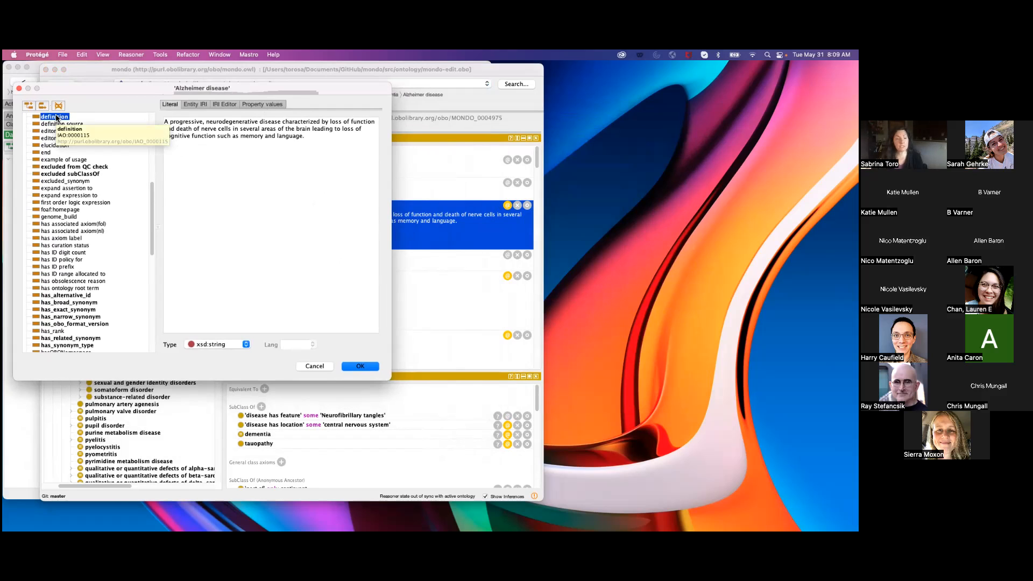
pyautogui.moveTo(114, 86); pyautogui.dragTo(105, 163)
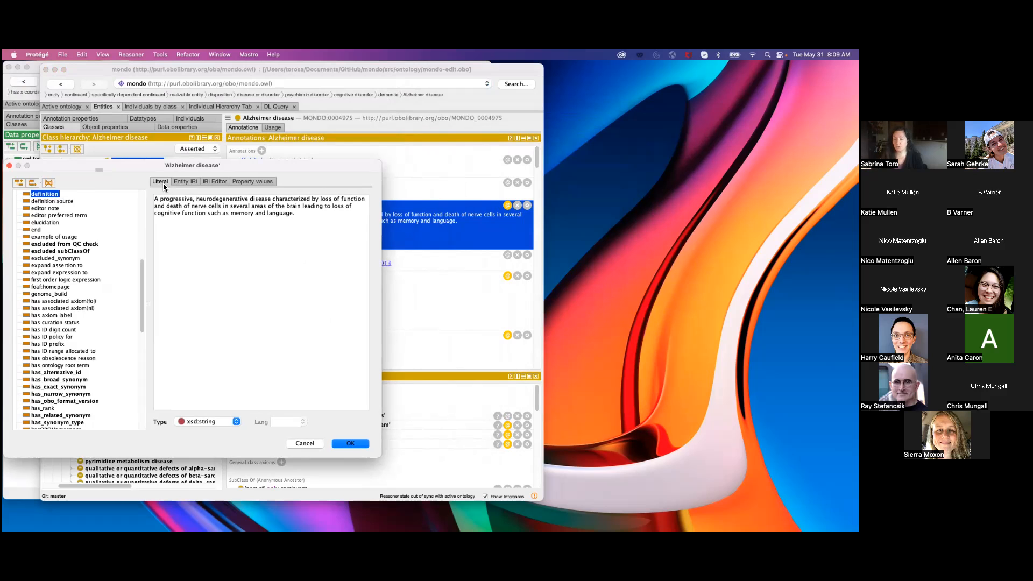
pyautogui.moveTo(203, 167); pyautogui.dragTo(199, 115)
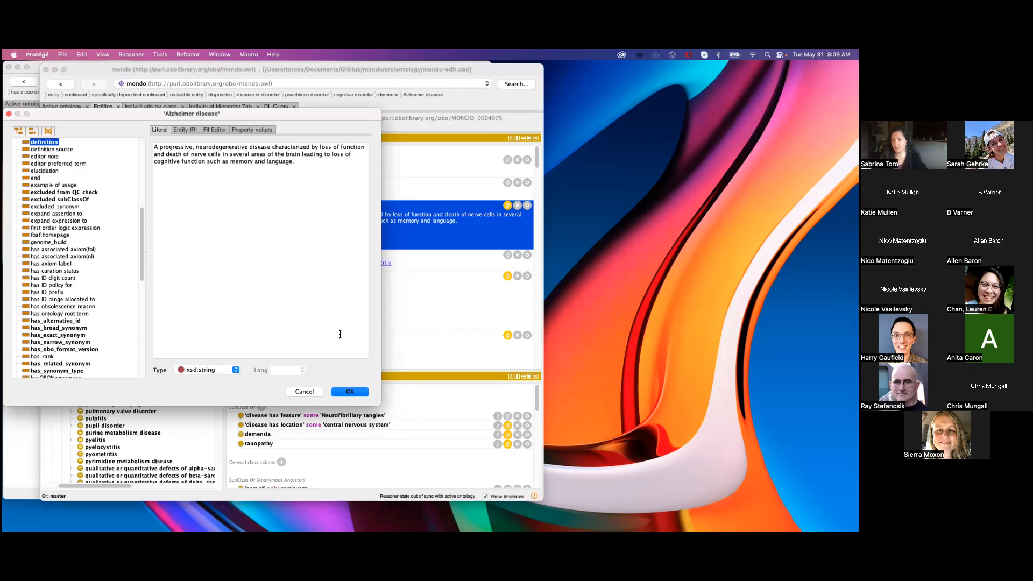
pyautogui.moveTo(300, 120)
pyautogui.mouseDown()
pyautogui.moveTo(408, 132)
pyautogui.moveTo(700, 119)
pyautogui.moveTo(714, 142)
pyautogui.mouseUp()
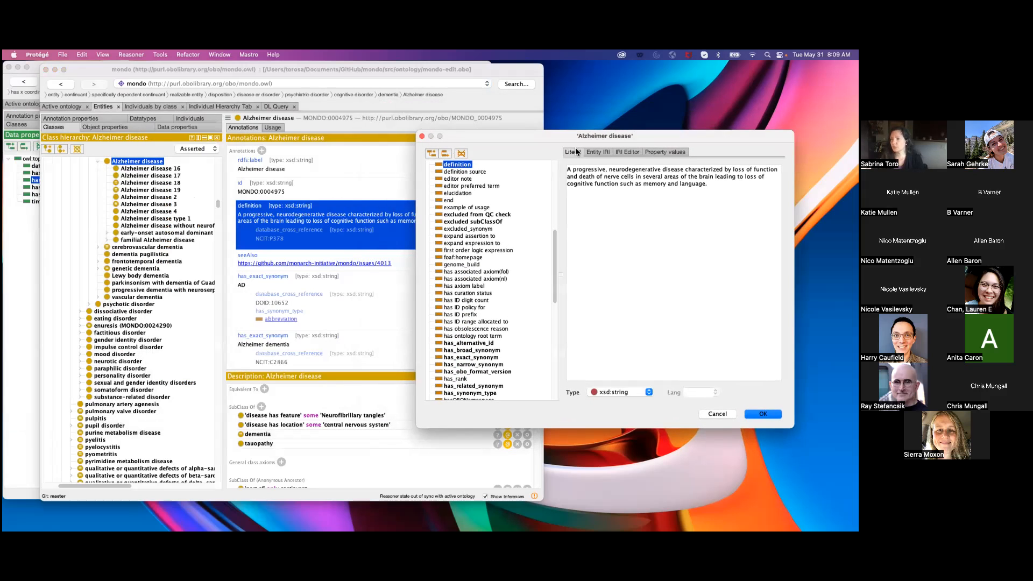
# Arrange the ontology window beside the annotation editor, compare the definition with the class's annotations, and close the editor without changes.
pyautogui.click(354, 150)
pyautogui.moveTo(364, 77); pyautogui.dragTo(339, 71)
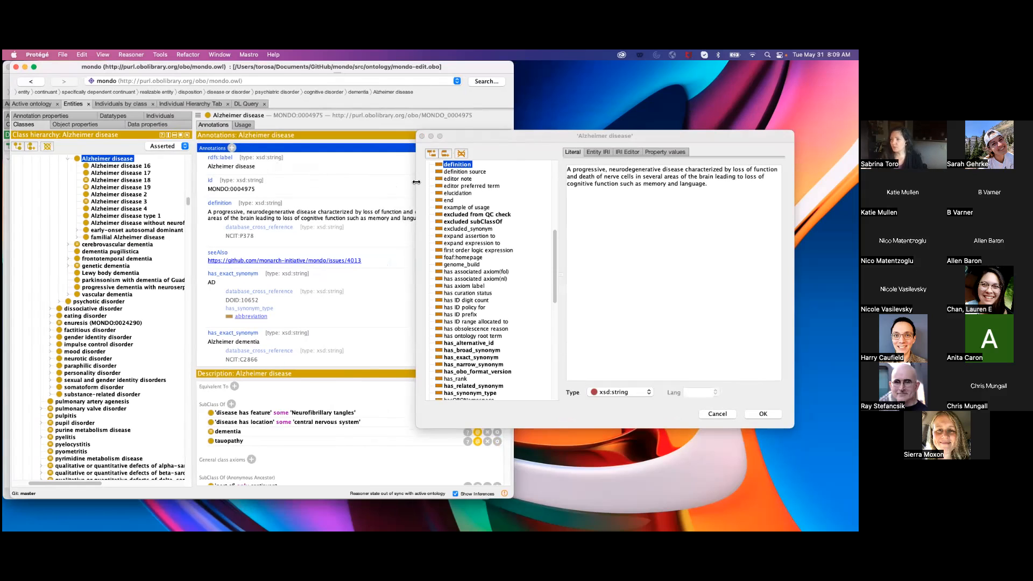
pyautogui.moveTo(418, 179); pyautogui.dragTo(436, 179)
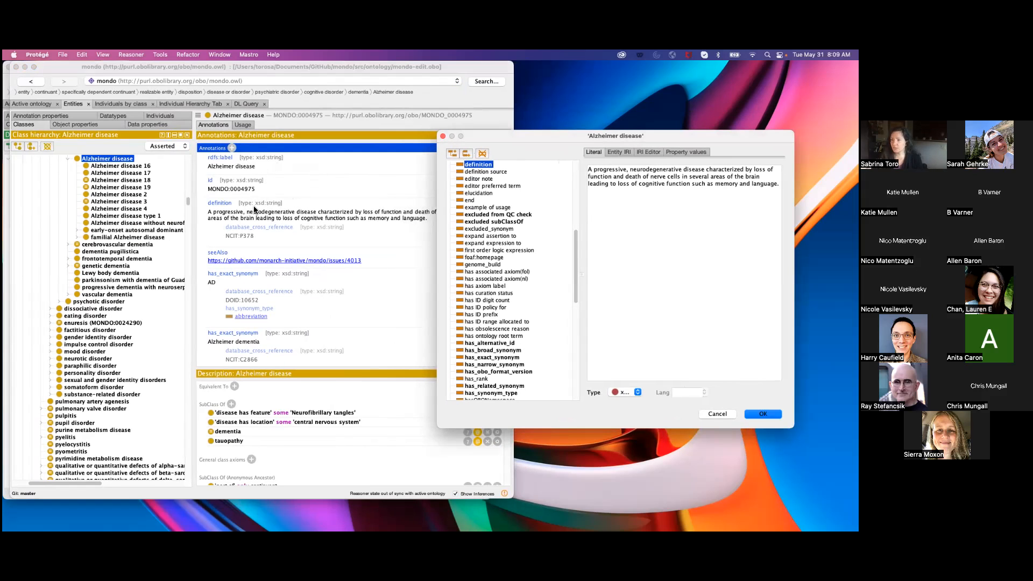
pyautogui.moveTo(261, 208)
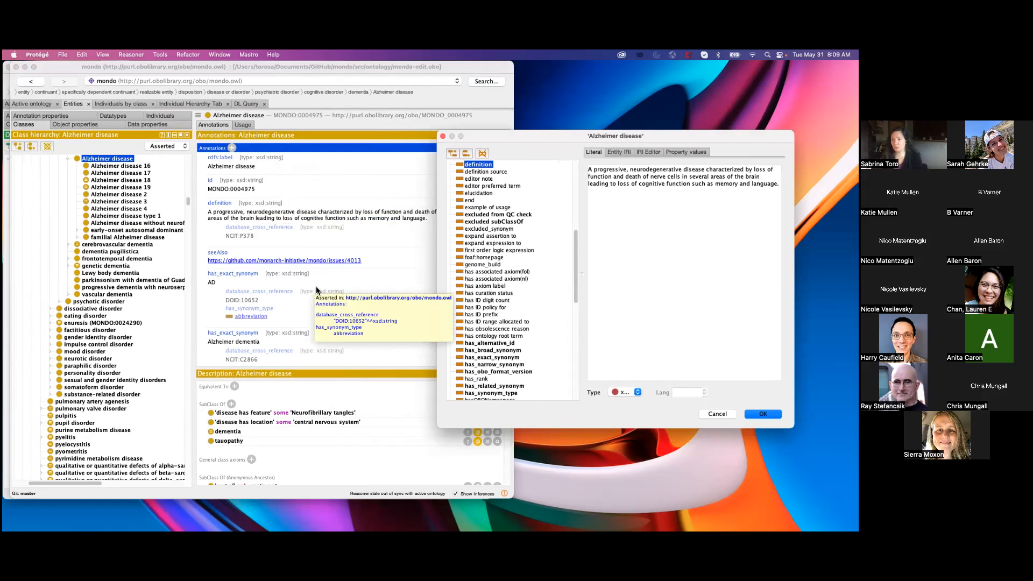
pyautogui.moveTo(281, 269)
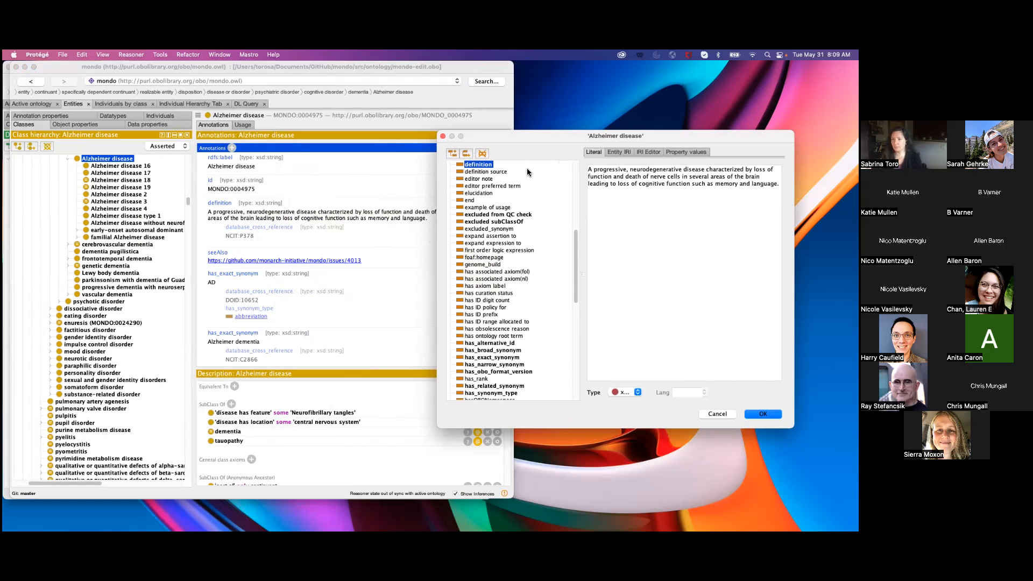
pyautogui.moveTo(547, 140); pyautogui.dragTo(380, 78)
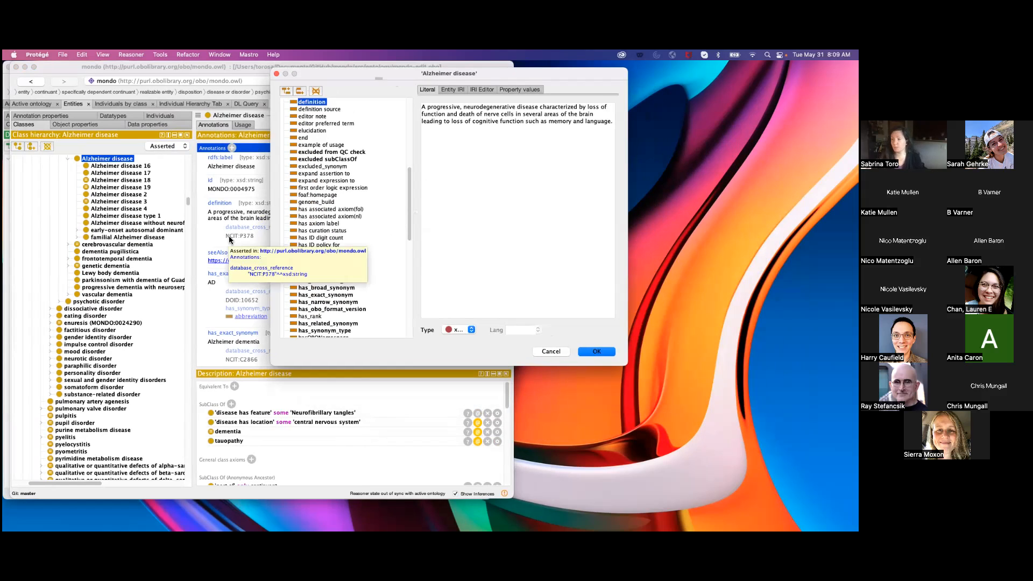
pyautogui.click(276, 74)
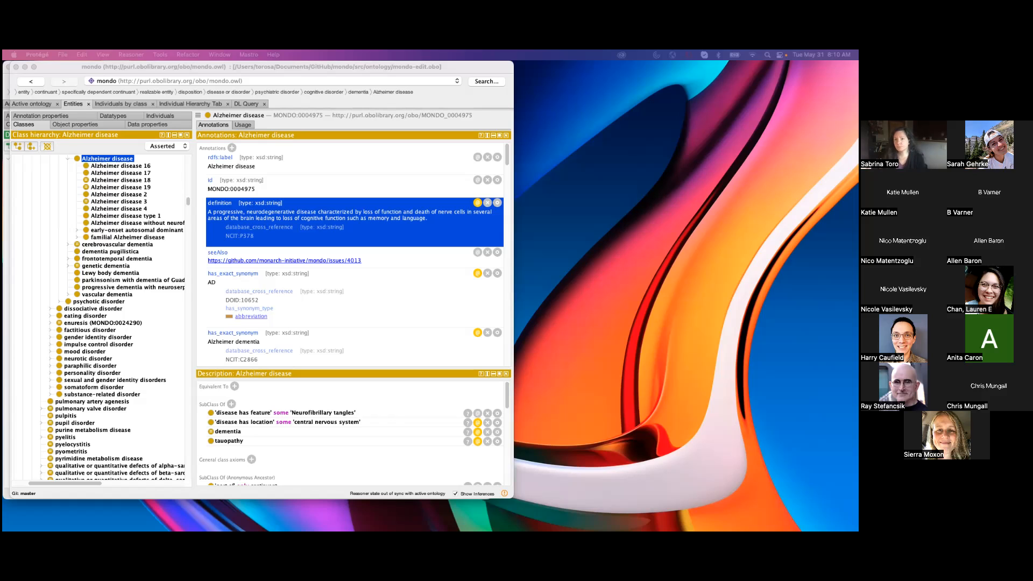
# Go to the class "obsolete X chromosome number anomaly with female phenotype" and inspect its owl:deprecated annotation's value and datatype, leaving without changes.
pyautogui.press('Return')
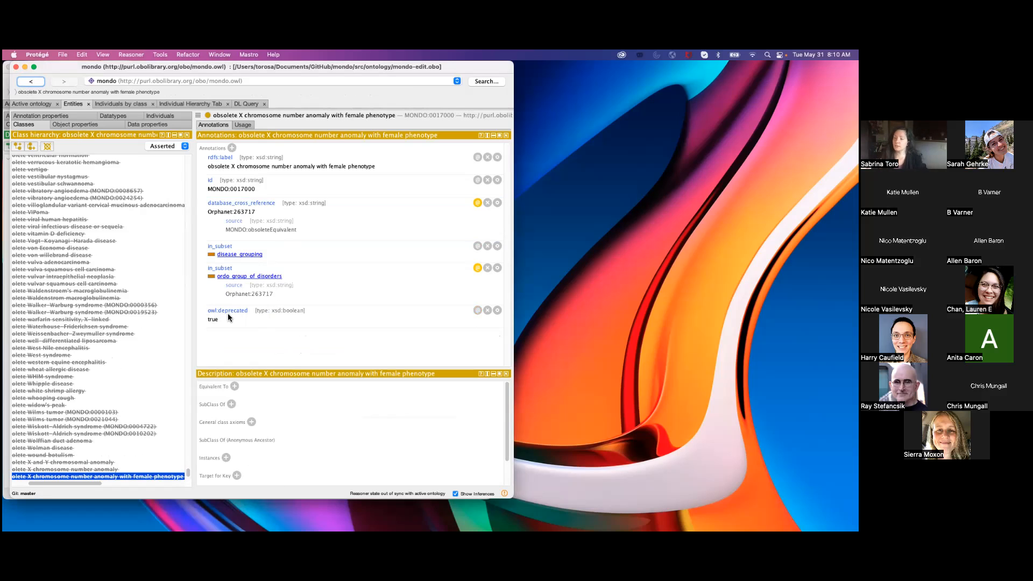
pyautogui.click(332, 315)
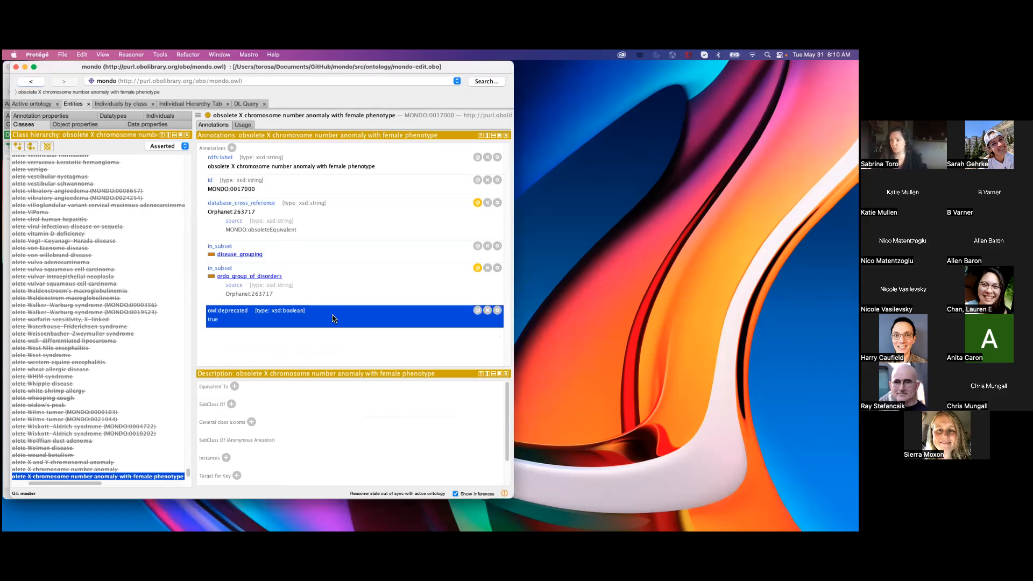
pyautogui.doubleClick(332, 318)
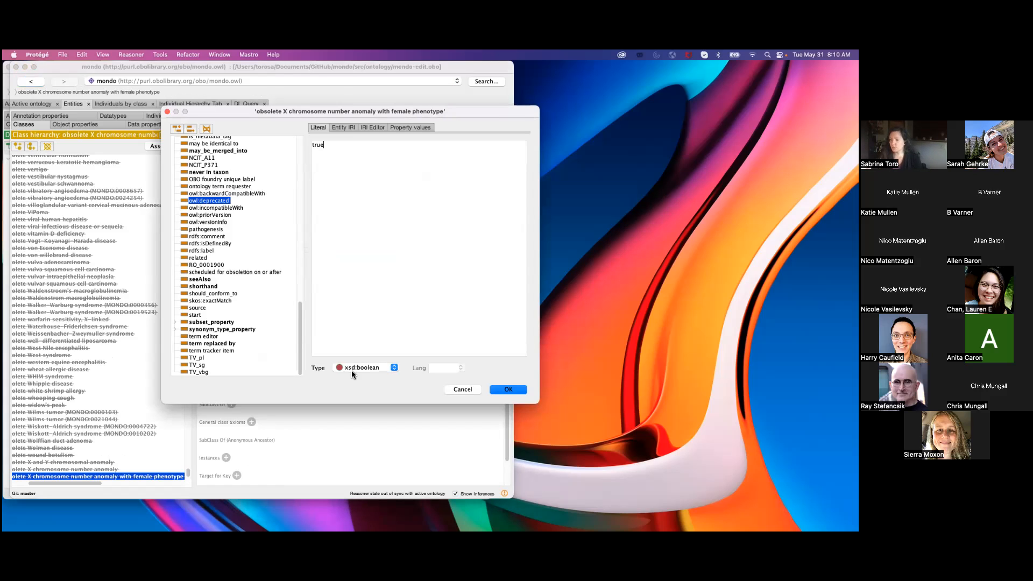
pyautogui.moveTo(300, 112); pyautogui.dragTo(320, 129)
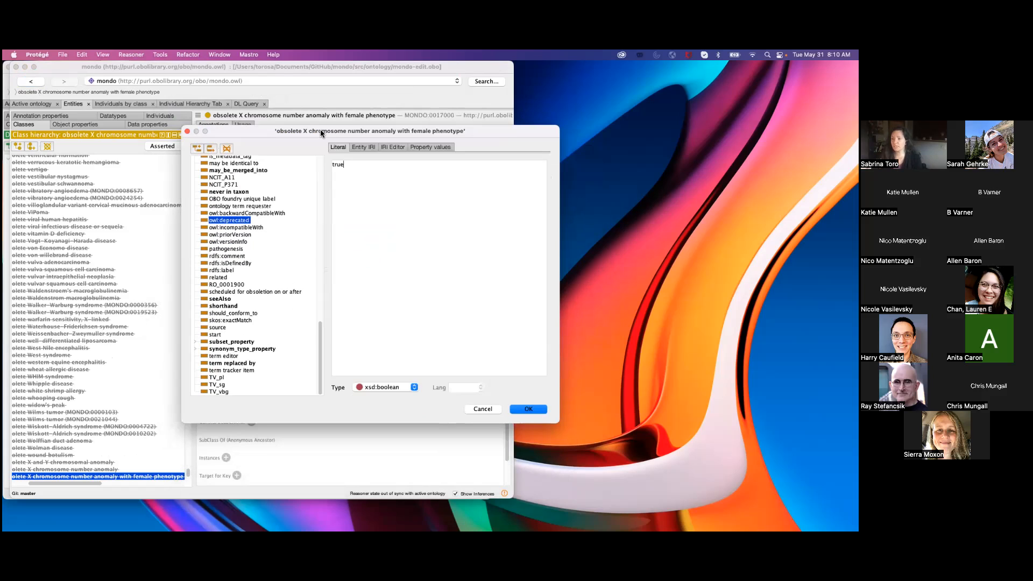
pyautogui.doubleClick(348, 165)
pyautogui.click(454, 239)
pyautogui.click(482, 409)
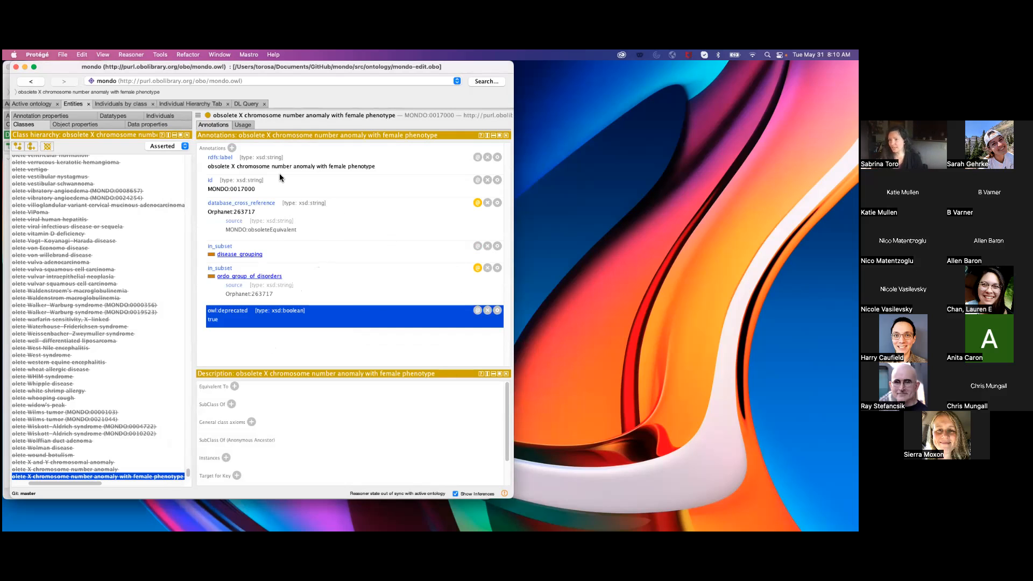
# Return to Alzheimer disease and inspect the IRI value of its seeAlso annotation, closing the editor without changes.
pyautogui.click(32, 81)
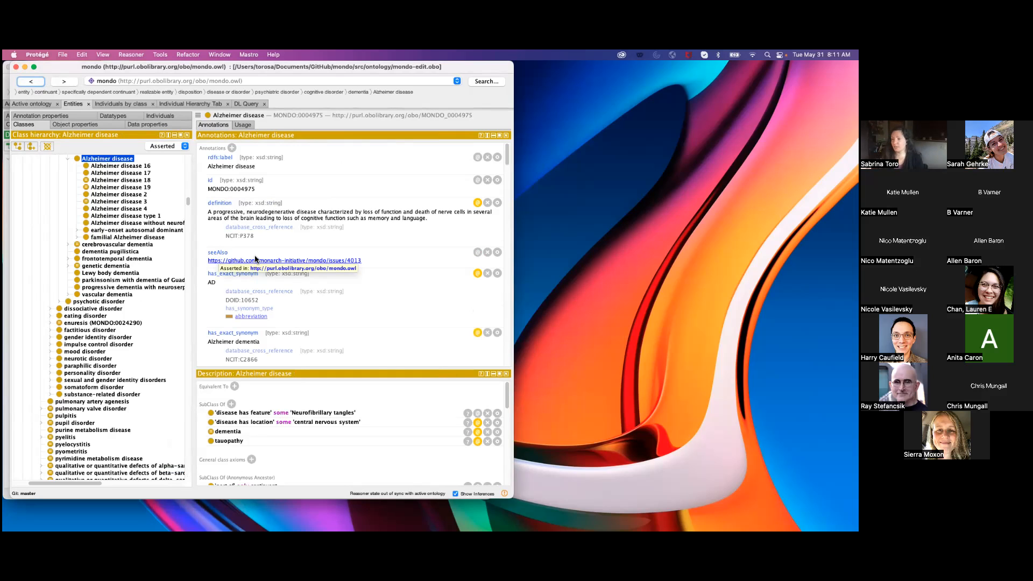
pyautogui.click(385, 261)
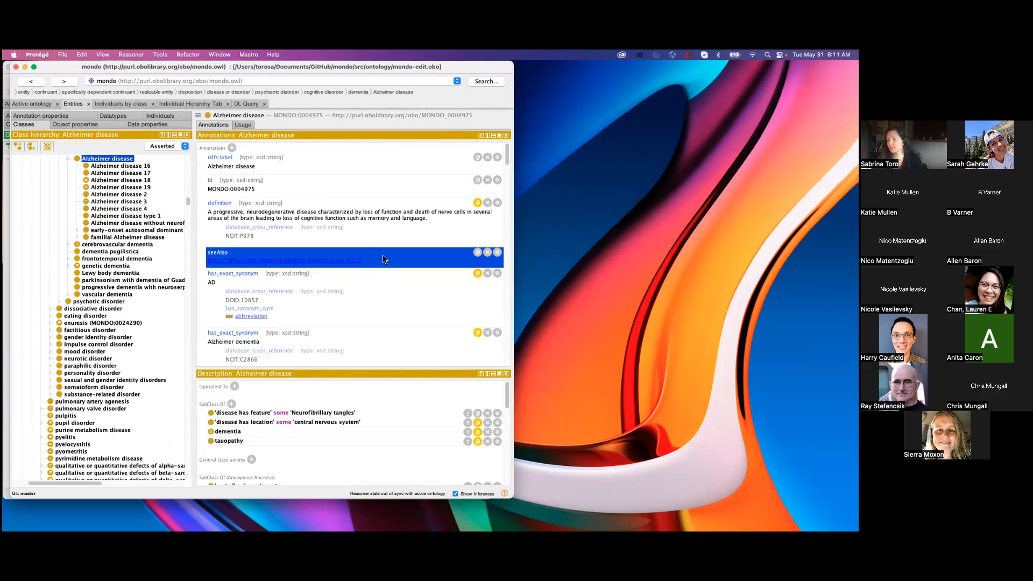
pyautogui.doubleClick(384, 260)
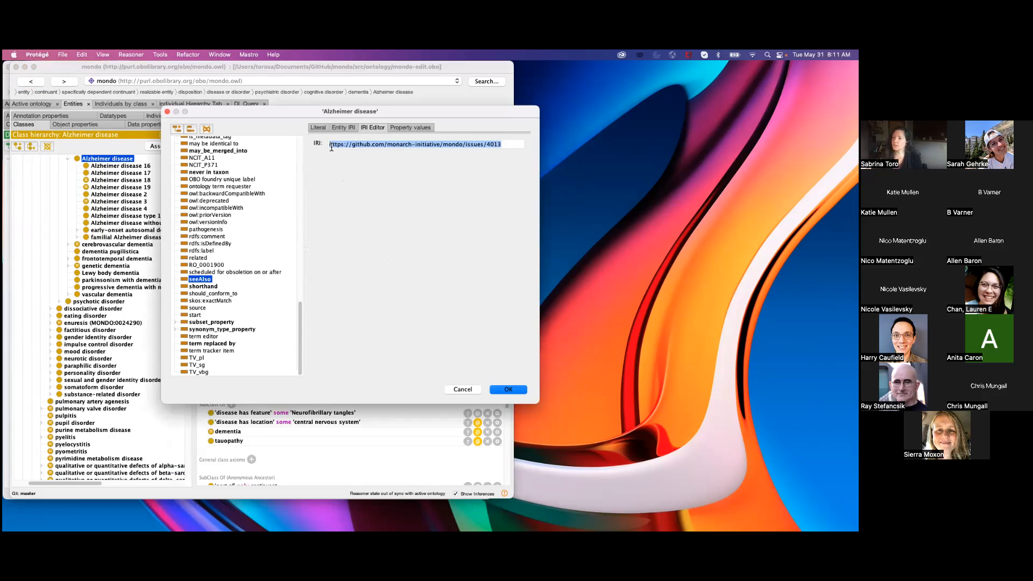
pyautogui.click(362, 147)
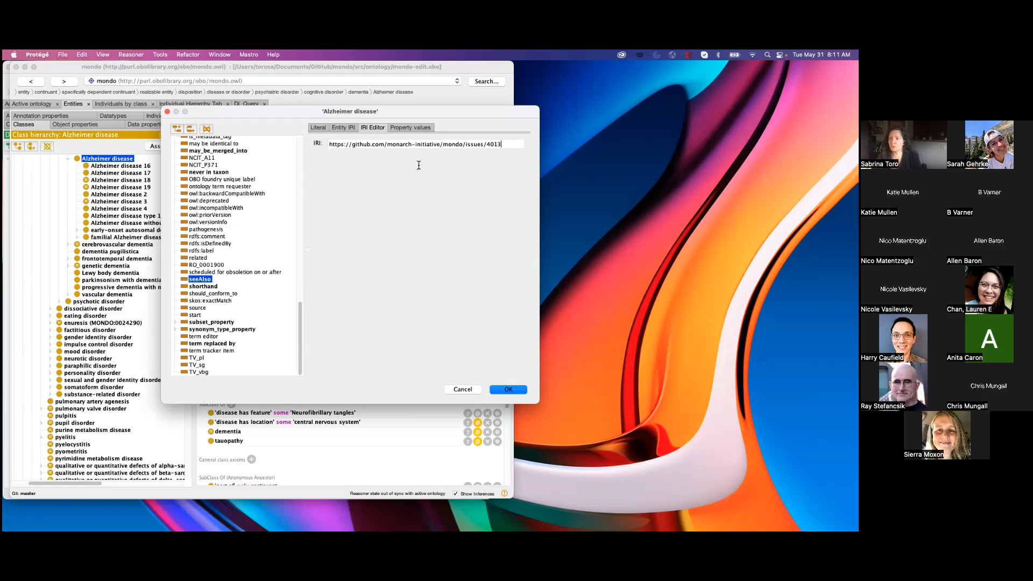
pyautogui.moveTo(237, 112); pyautogui.dragTo(285, 133)
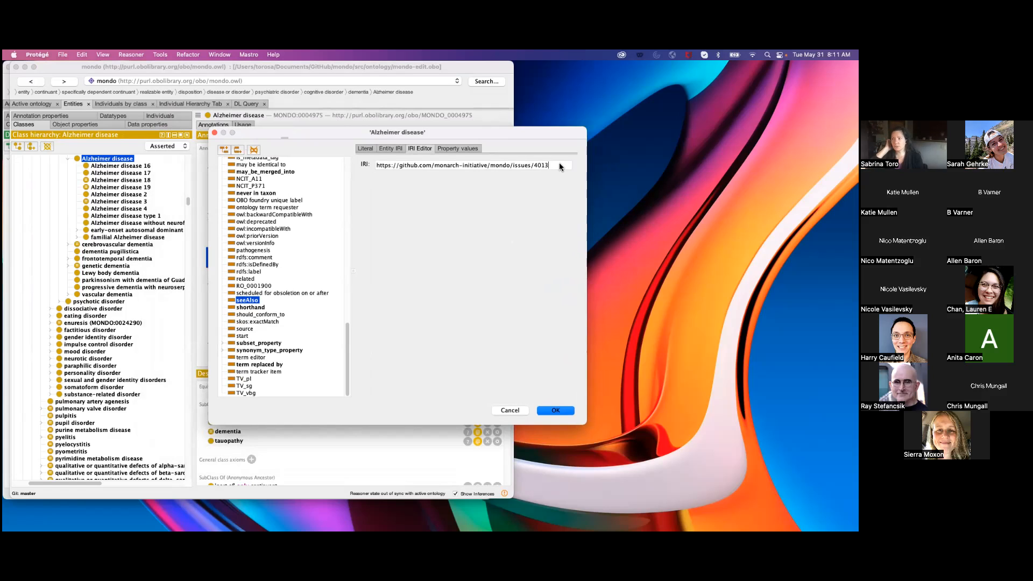
pyautogui.moveTo(560, 167); pyautogui.dragTo(403, 167)
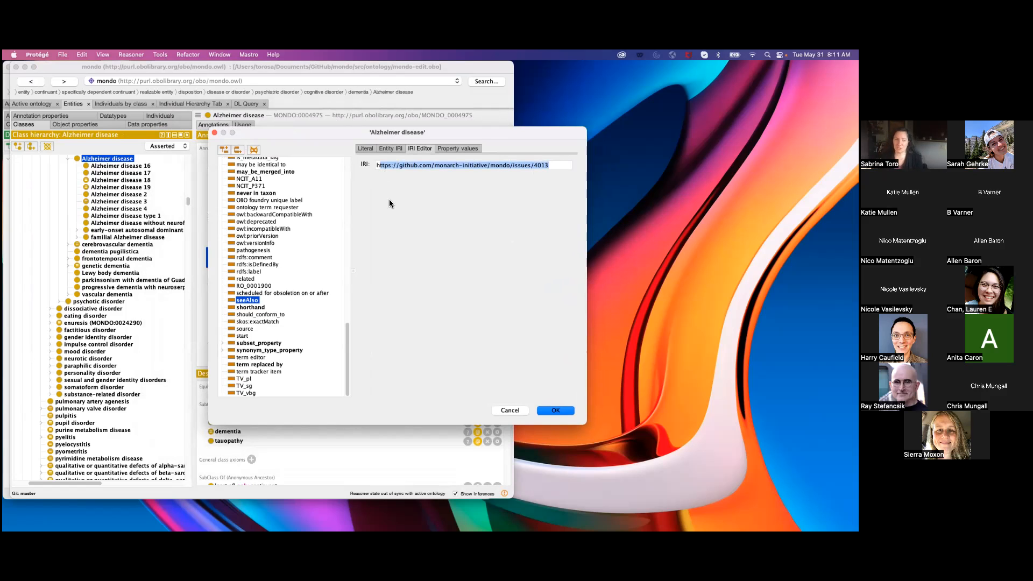
pyautogui.moveTo(278, 133); pyautogui.dragTo(380, 136)
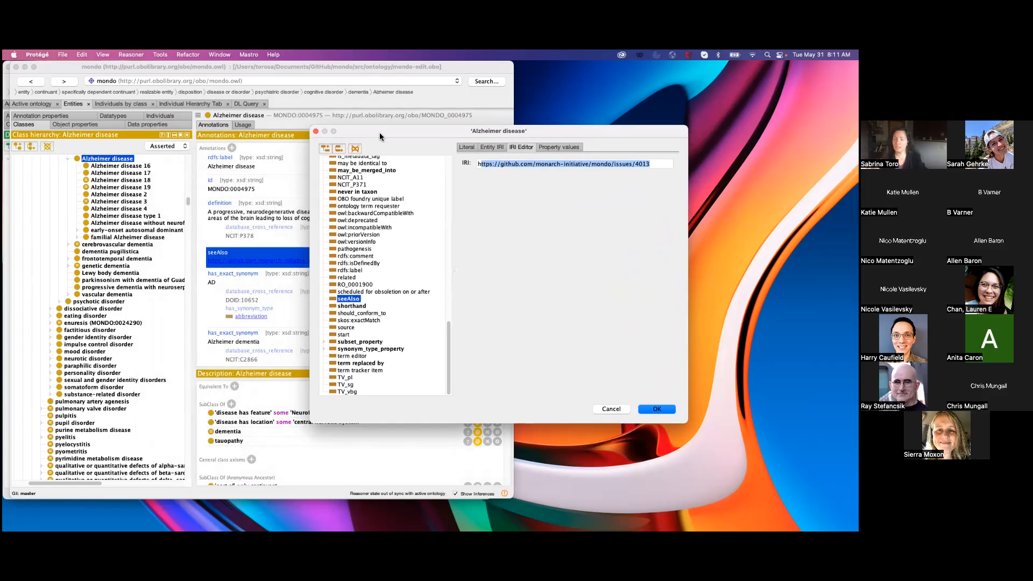
pyautogui.click(315, 131)
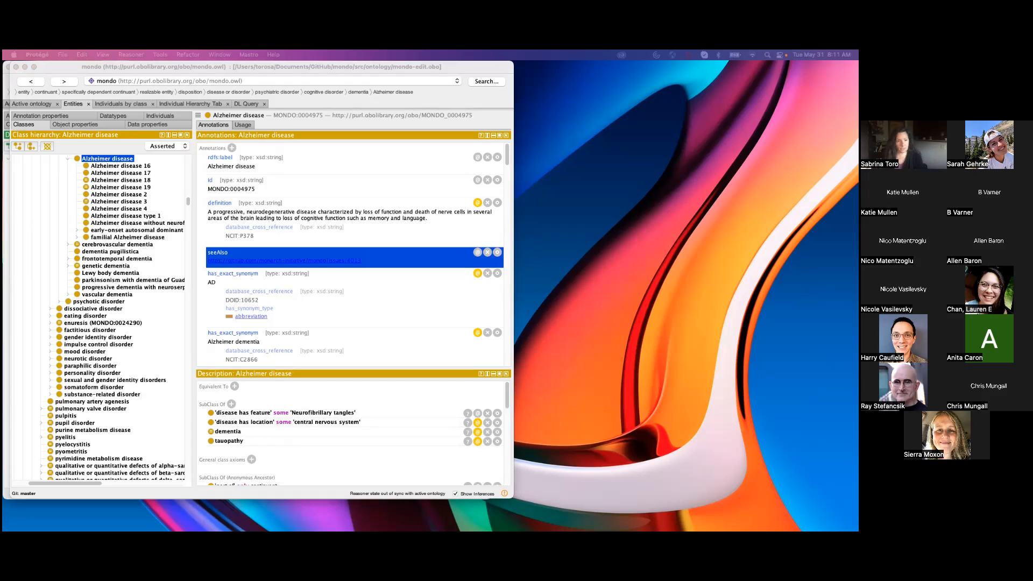
# Inspect the annotations on the exact synonym "AD", including its has_synonym_type value, and select the exact synonym "Alzheimer dementia".
pyautogui.click(298, 318)
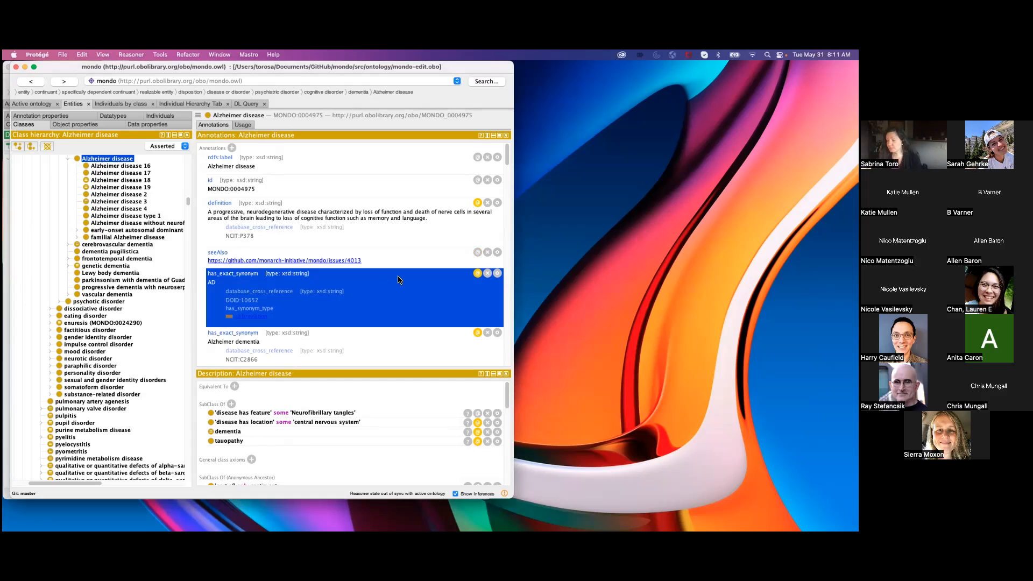
pyautogui.click(402, 246)
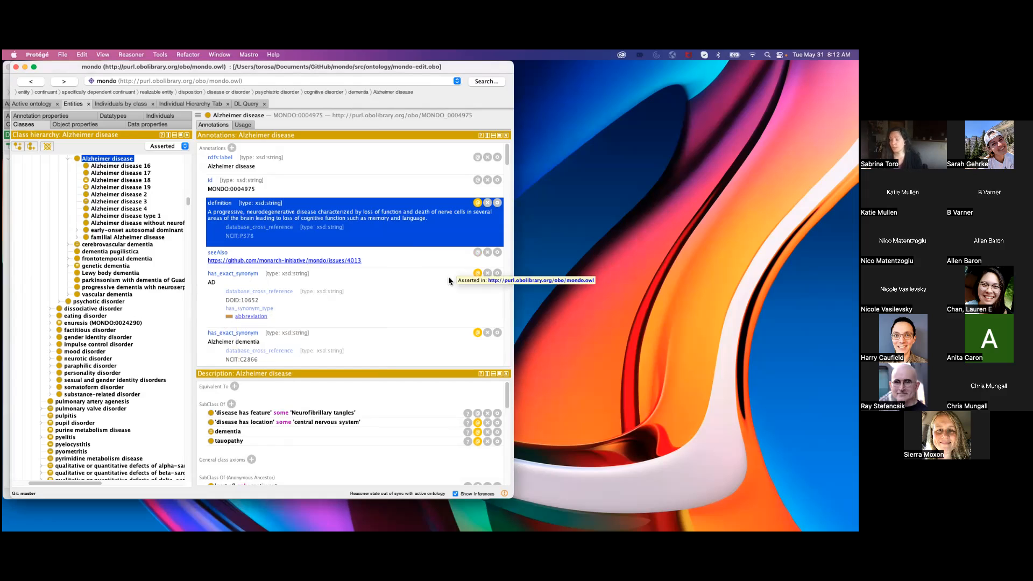
pyautogui.click(478, 274)
pyautogui.click(478, 274)
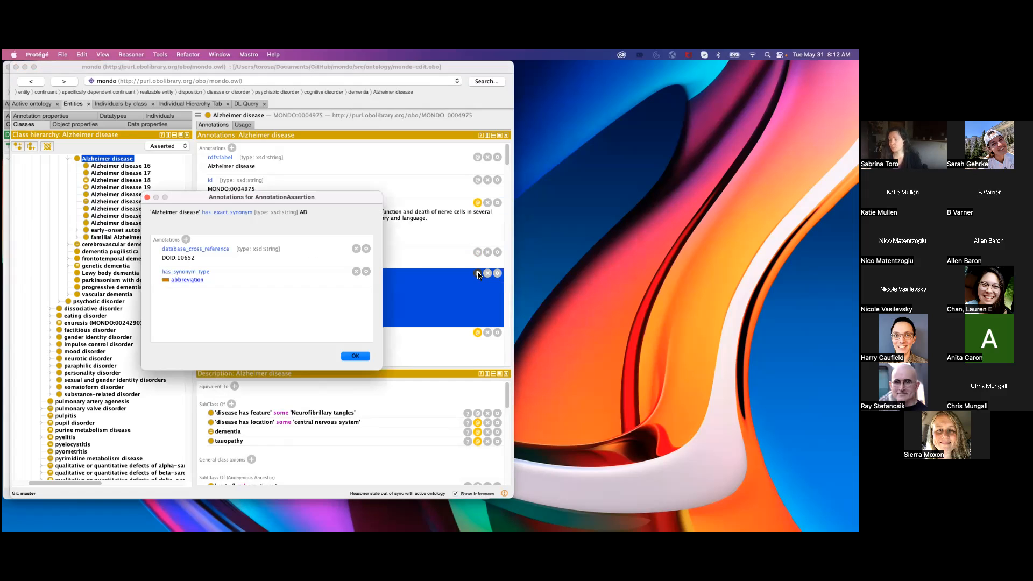
pyautogui.click(285, 283)
pyautogui.doubleClick(285, 283)
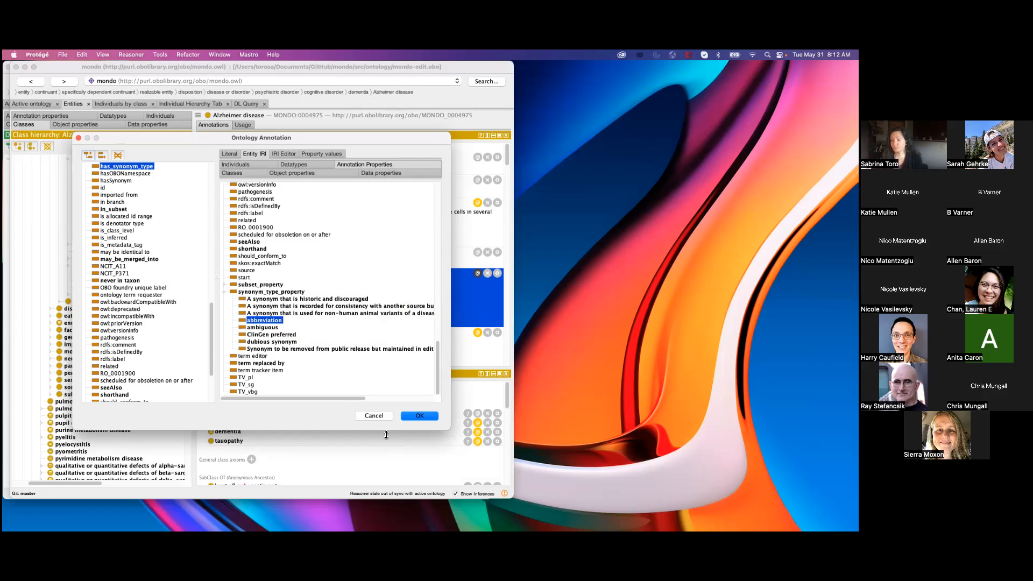
pyautogui.press('Return')
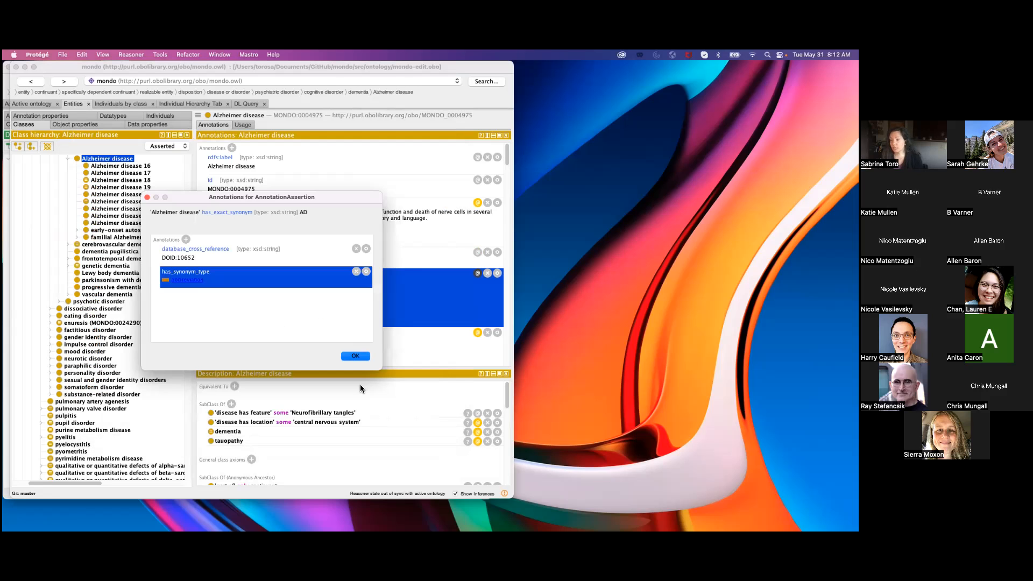
pyautogui.press('Return')
pyautogui.click(366, 336)
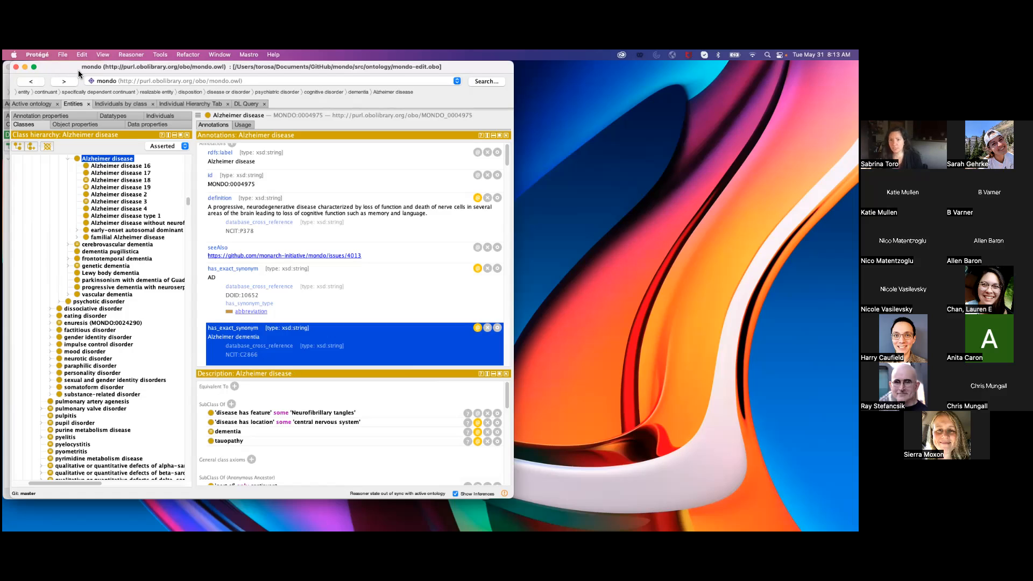
# Inspect the individual used as the 'has curation status' value on the annotation property "example of usage", closing the editor without changes.
pyautogui.click(480, 81)
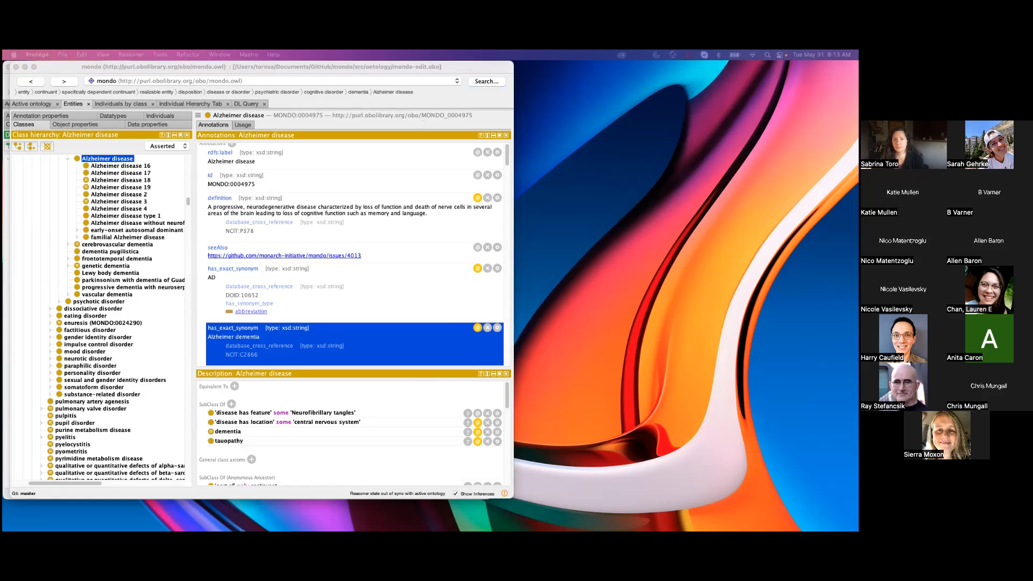
pyautogui.click(56, 116)
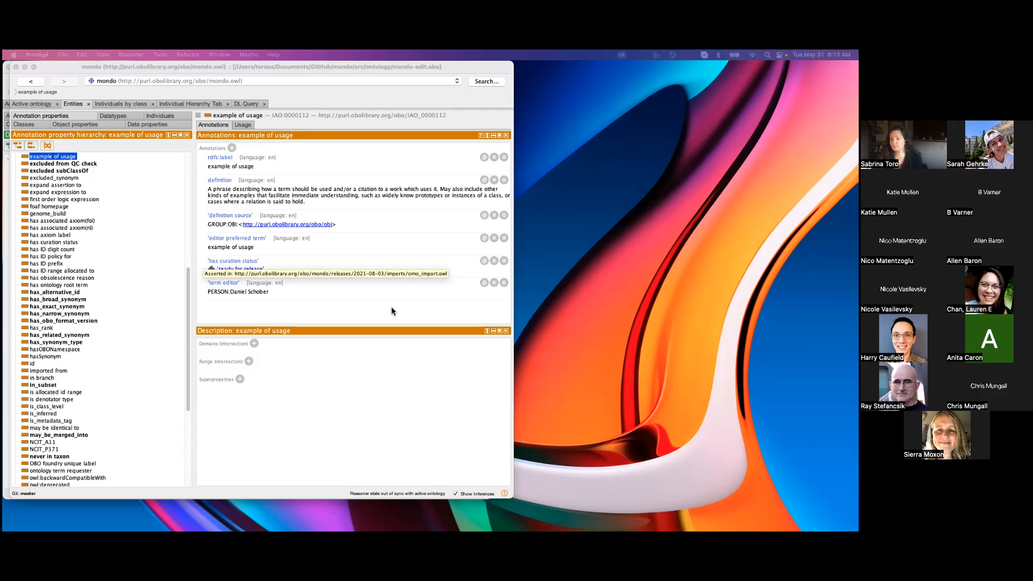
pyautogui.click(343, 269)
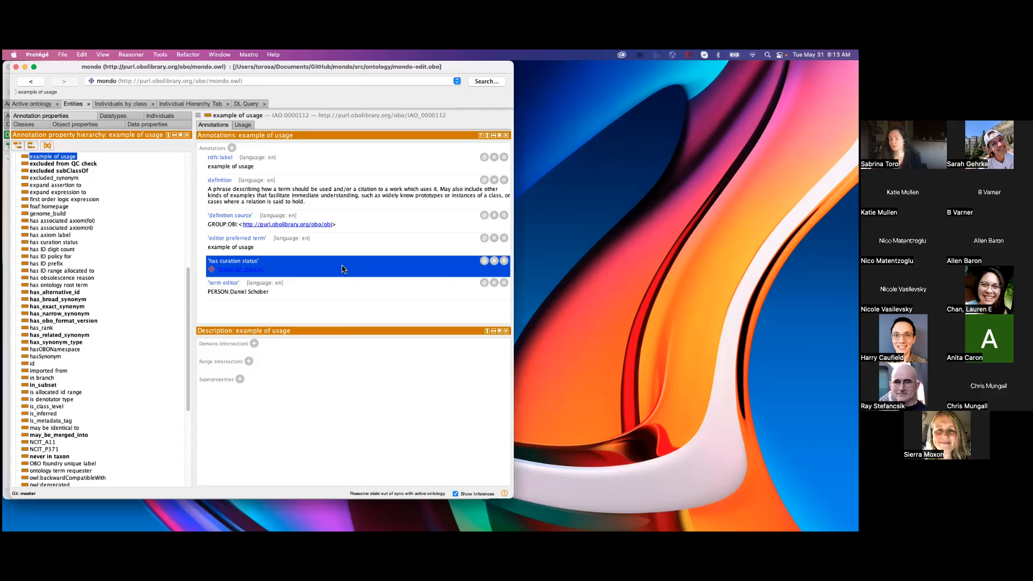
pyautogui.doubleClick(343, 269)
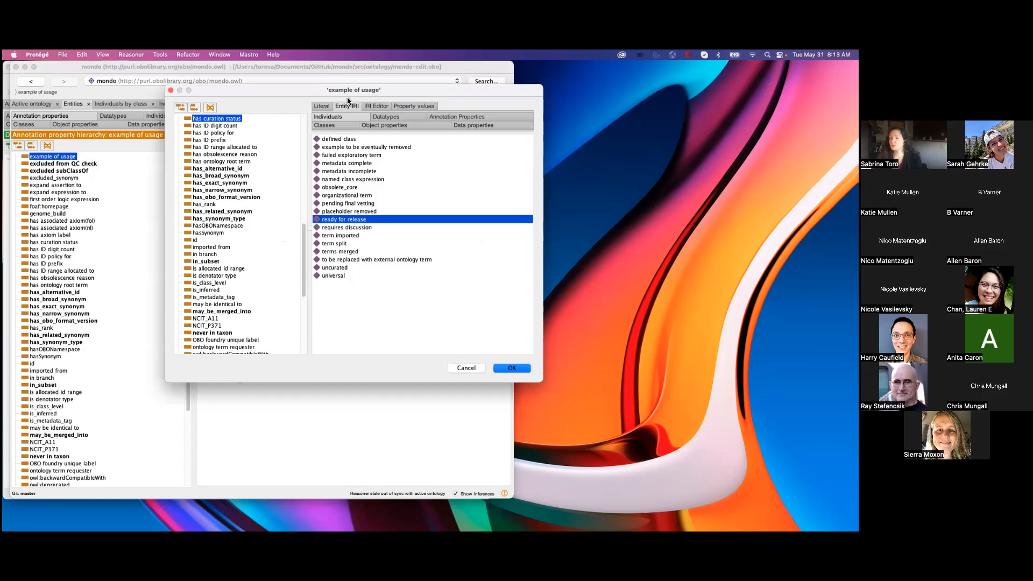
pyautogui.moveTo(347, 89); pyautogui.dragTo(323, 87)
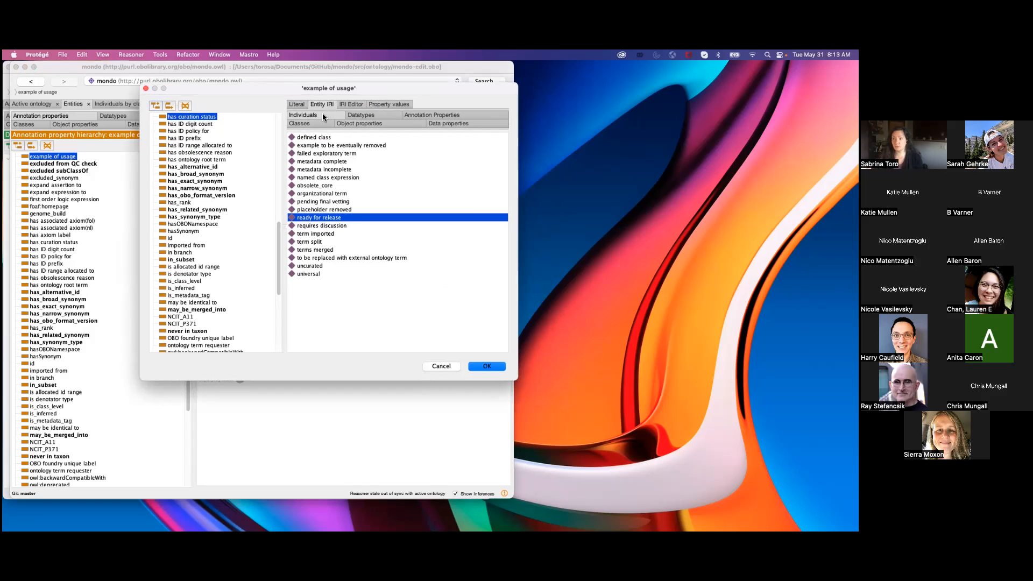
pyautogui.moveTo(311, 92); pyautogui.dragTo(575, 81)
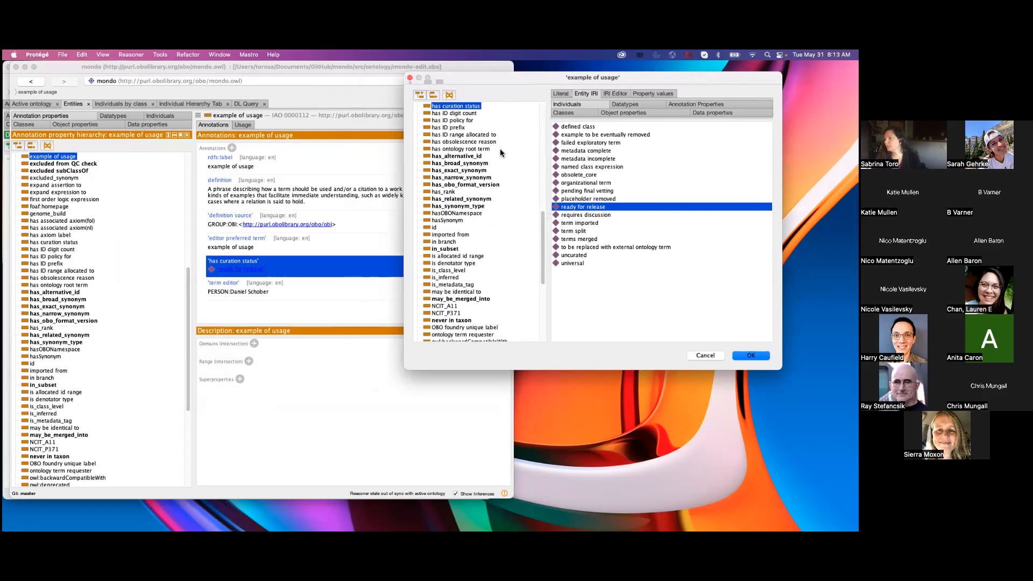
pyautogui.moveTo(559, 72); pyautogui.dragTo(380, 74)
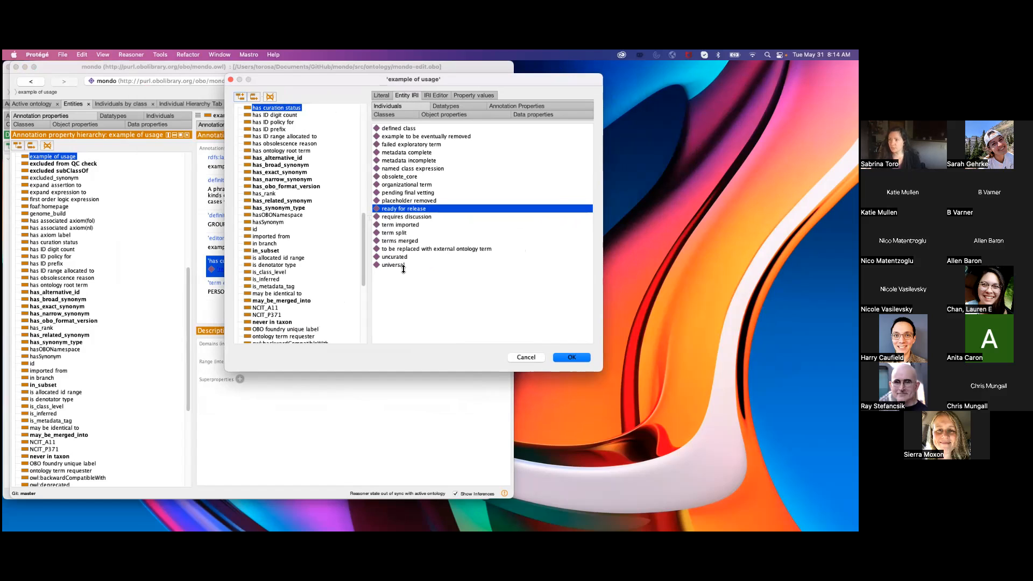
pyautogui.click(537, 358)
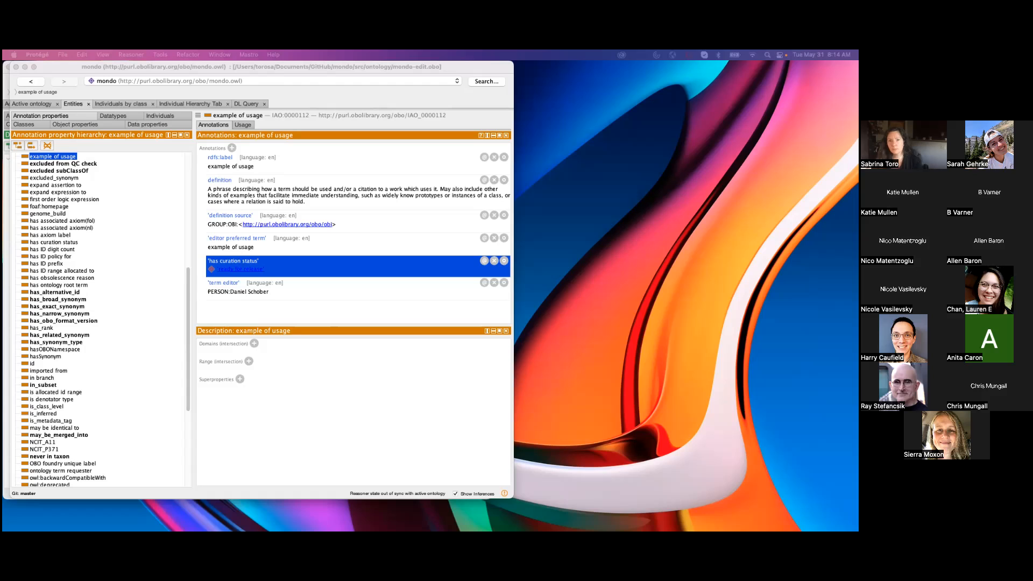
# Go to the annotation property "scheduled for obsoletion on or after" and open its xsd:dateTime range for inspection in the datatype list.
pyautogui.press('s')
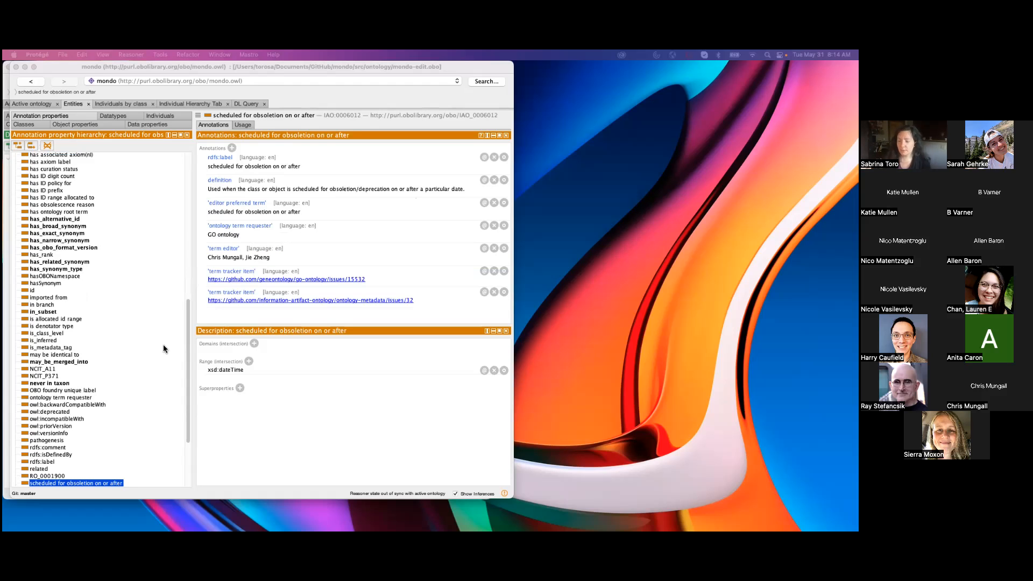
pyautogui.moveTo(189, 351); pyautogui.dragTo(188, 418)
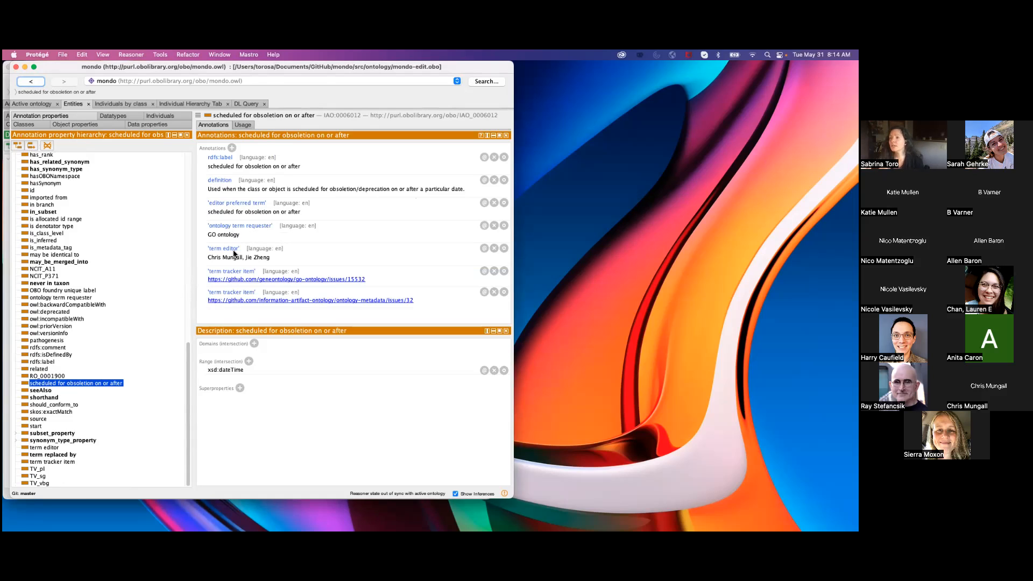
pyautogui.click(203, 361)
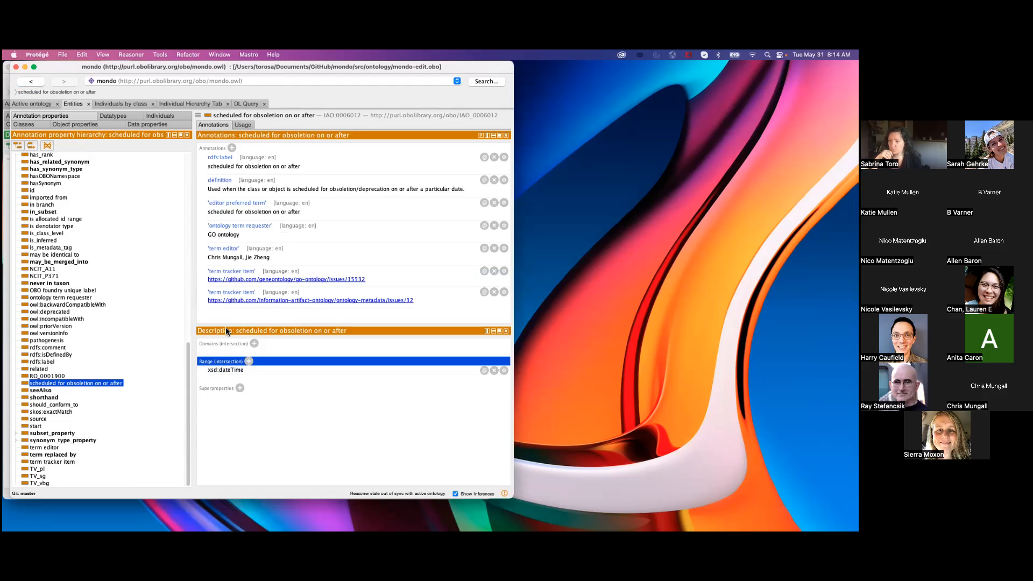
pyautogui.moveTo(226, 326); pyautogui.dragTo(227, 312)
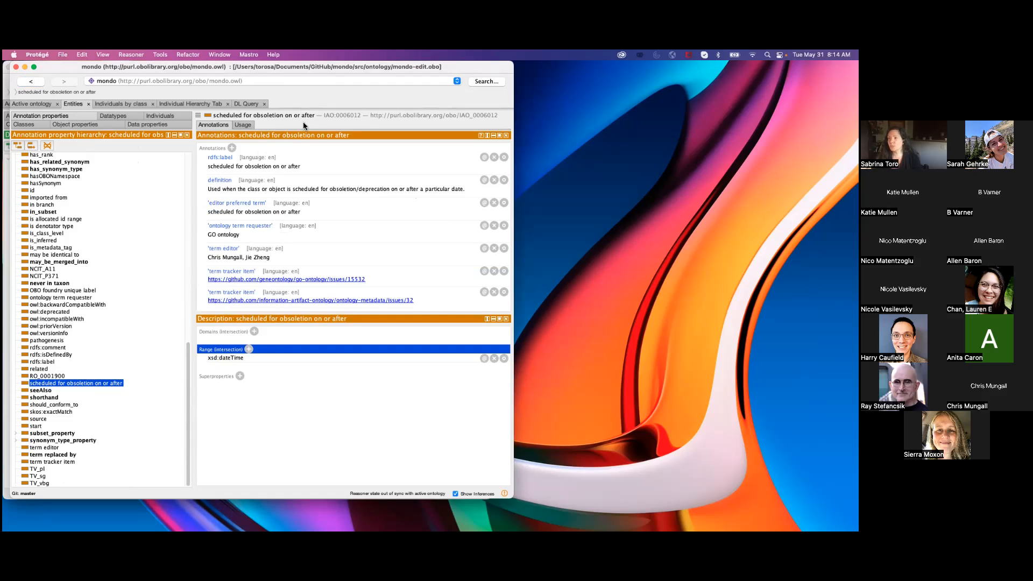
pyautogui.click(263, 358)
pyautogui.doubleClick(264, 359)
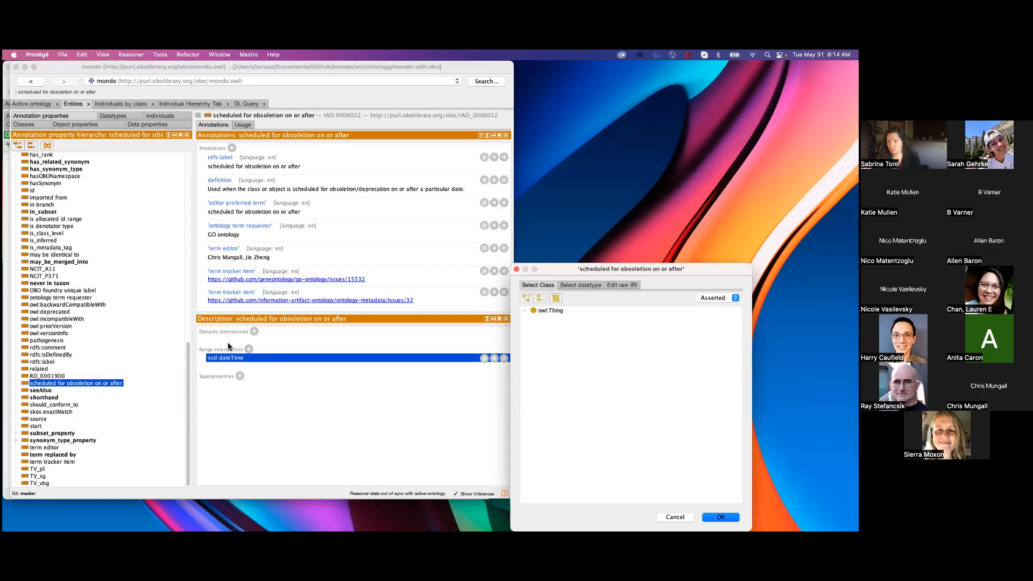
pyautogui.click(575, 285)
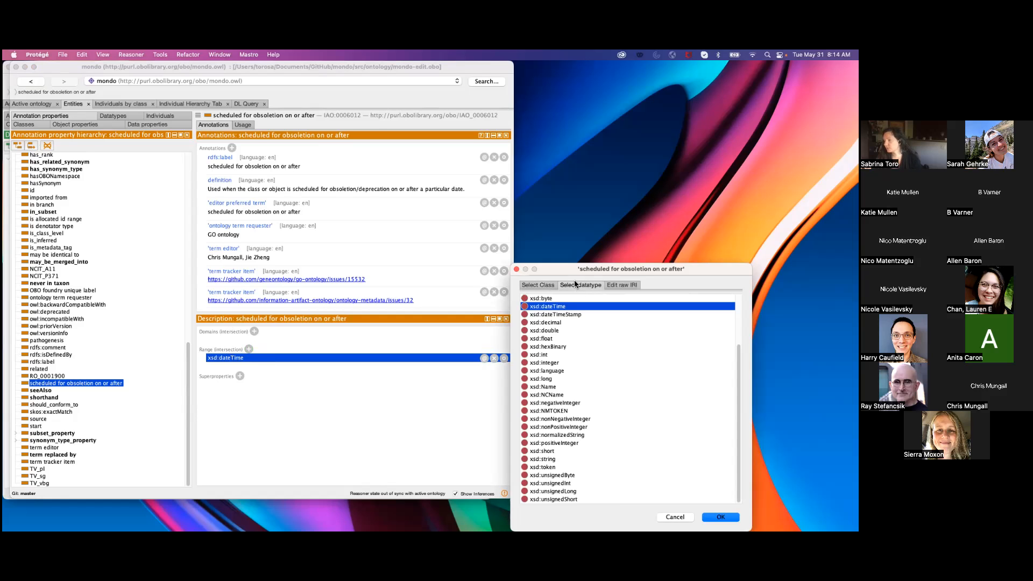
# Enlarge the range editor to review all datatypes, highlight xsd:string and xsd:boolean as examples, and close it without changes.
pyautogui.moveTo(576, 273); pyautogui.dragTo(385, 124)
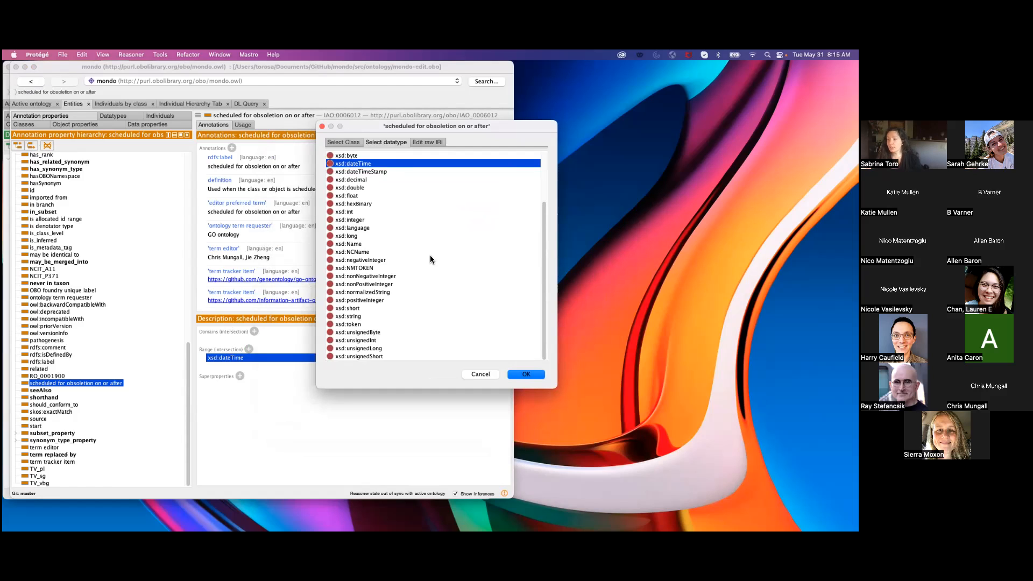
pyautogui.moveTo(542, 285); pyautogui.dragTo(551, 304)
pyautogui.moveTo(556, 387); pyautogui.dragTo(585, 456)
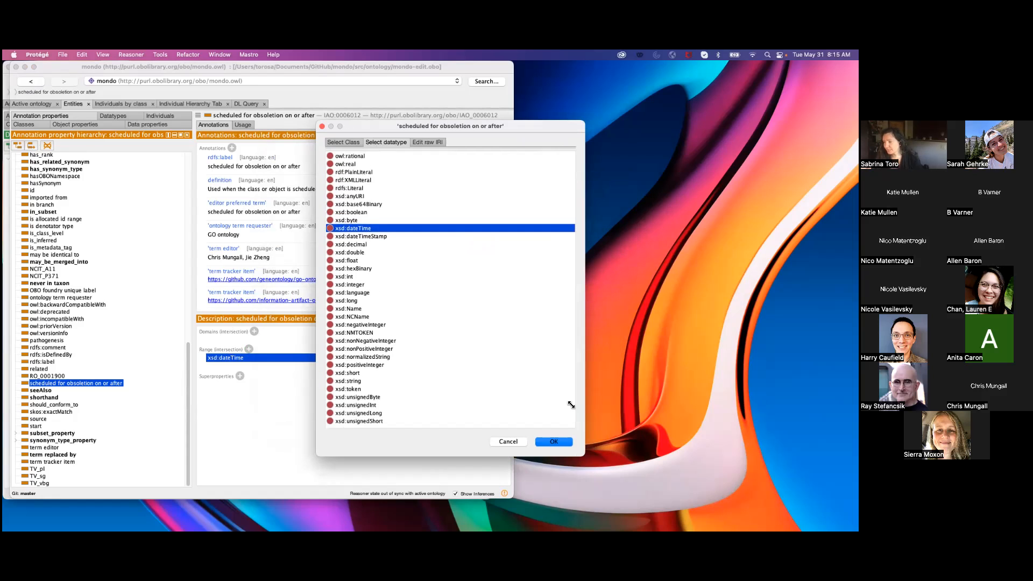
pyautogui.click(357, 380)
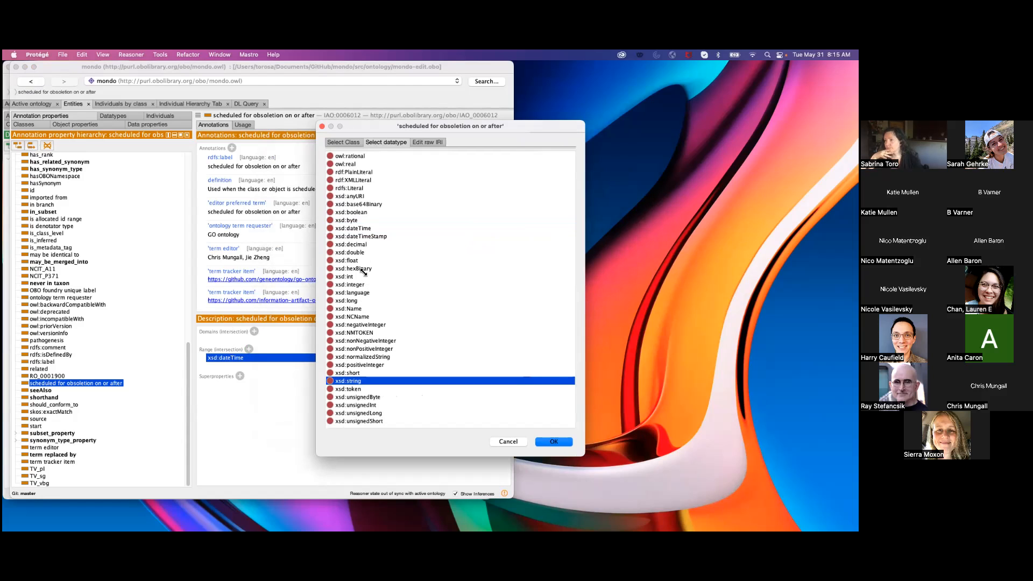
pyautogui.click(354, 213)
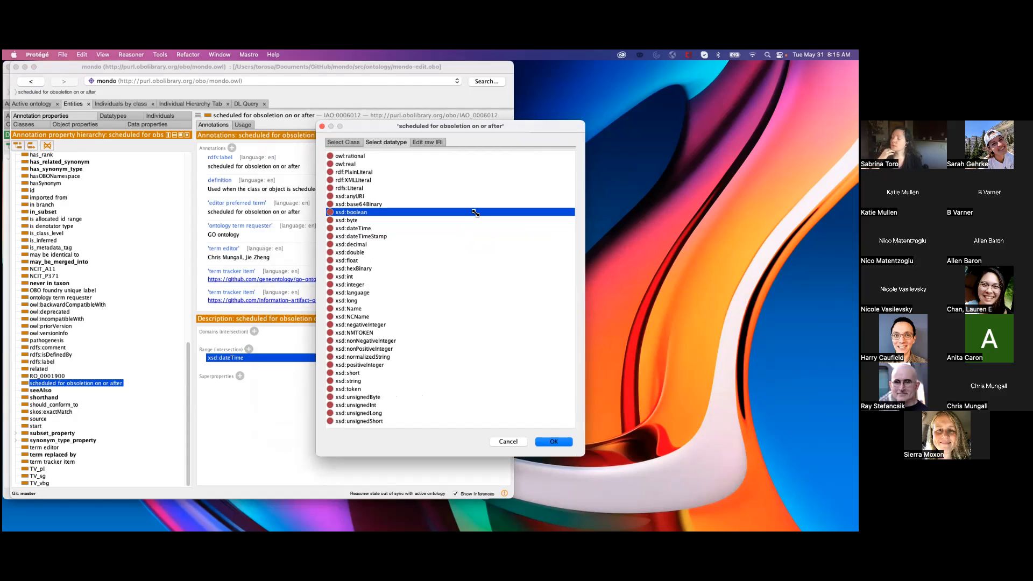
pyautogui.click(322, 126)
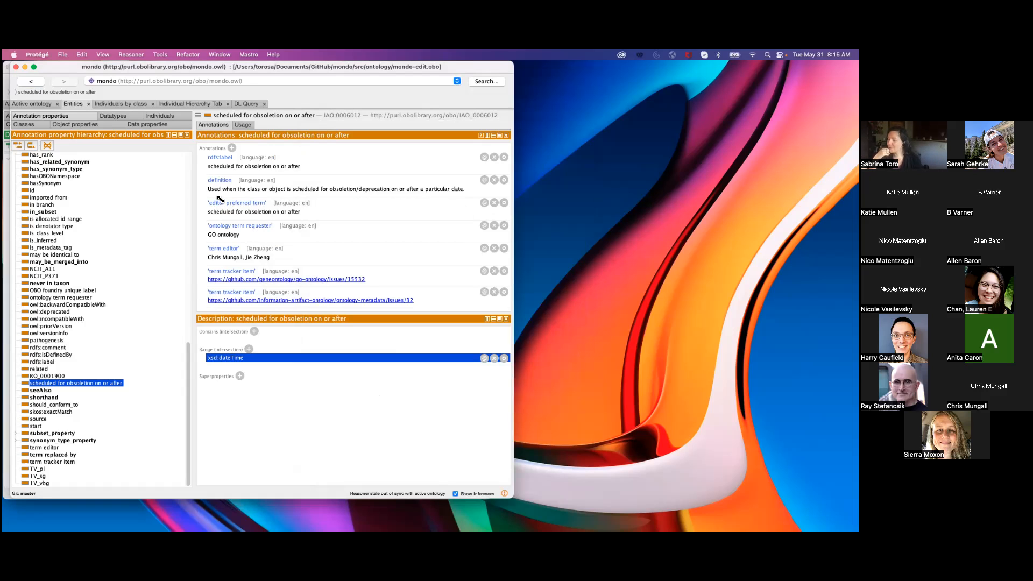
# Return to the class Alzheimer disease and review its annotations, from the label and definition through the exact synonyms and their cross-references.
pyautogui.click(38, 125)
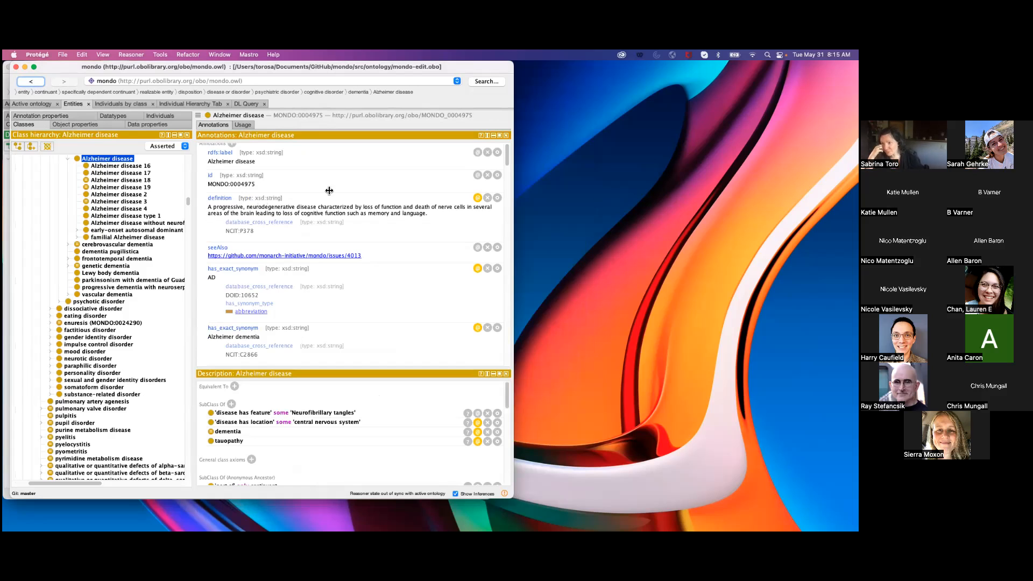
pyautogui.moveTo(508, 155); pyautogui.dragTo(509, 167)
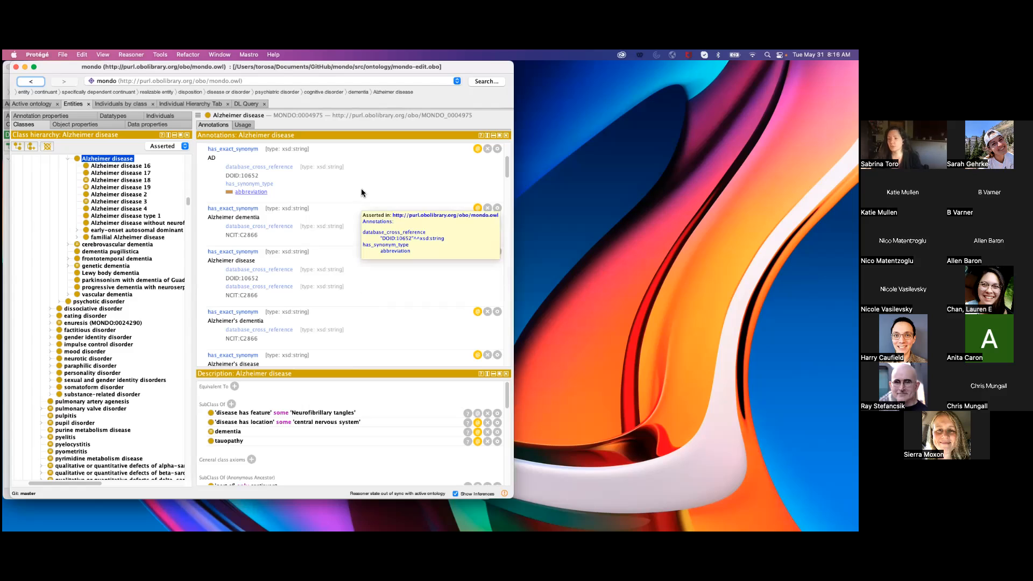
pyautogui.moveTo(343, 370); pyautogui.dragTo(347, 326)
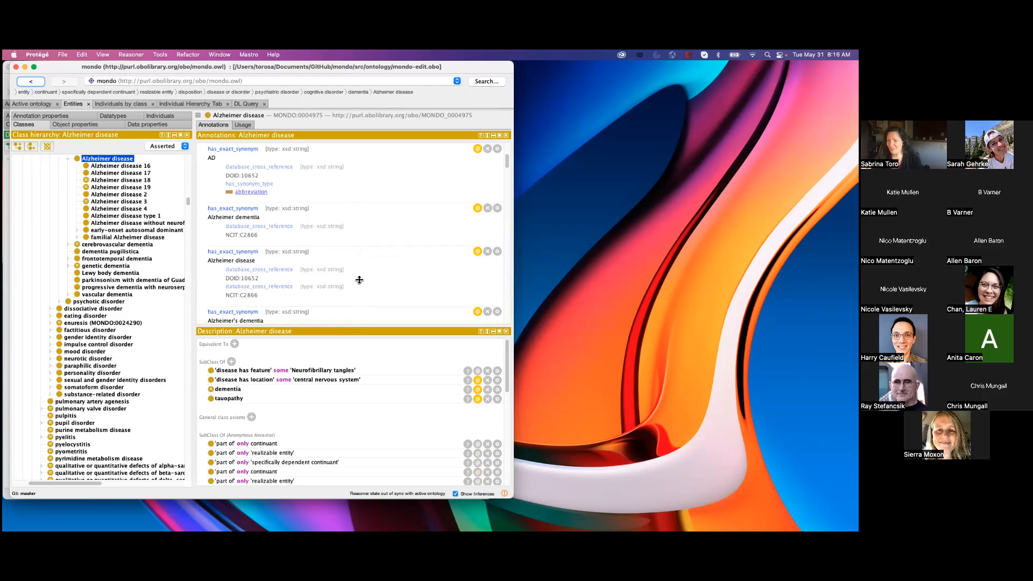
pyautogui.moveTo(221, 249)
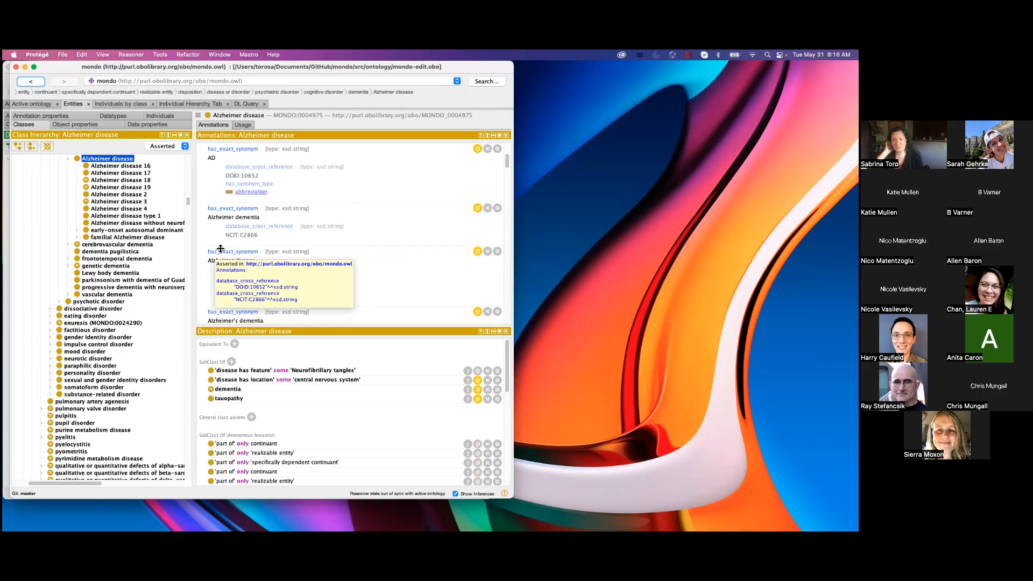
pyautogui.moveTo(413, 222)
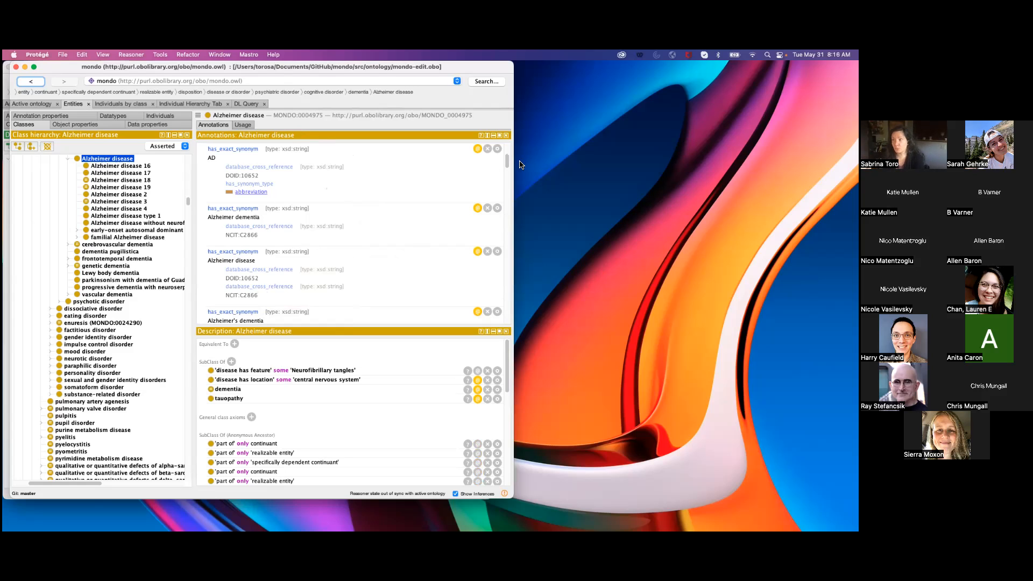
pyautogui.scroll(3, 506, 150)
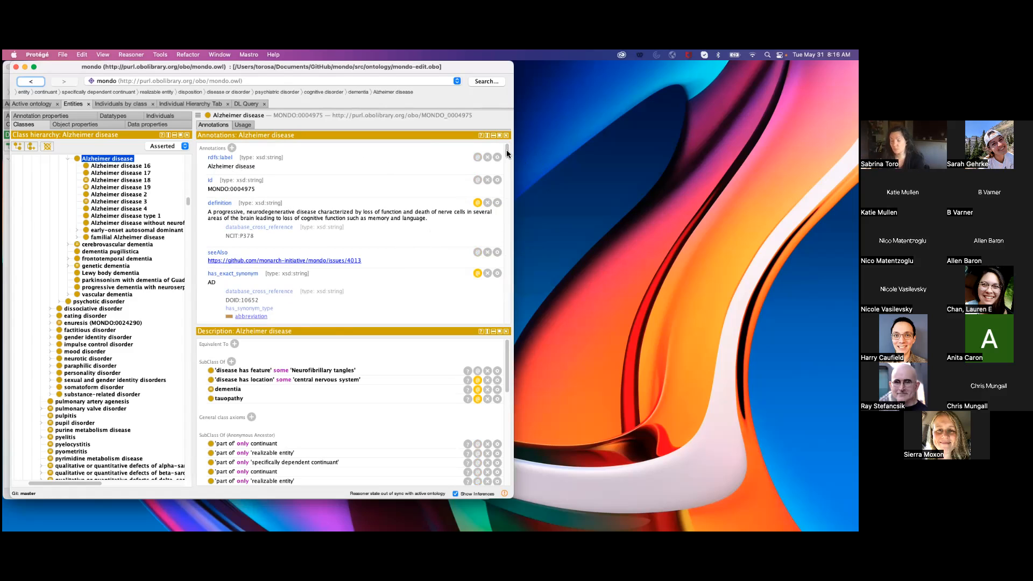
pyautogui.scroll(-3, 506, 149)
pyautogui.scroll(3, 506, 148)
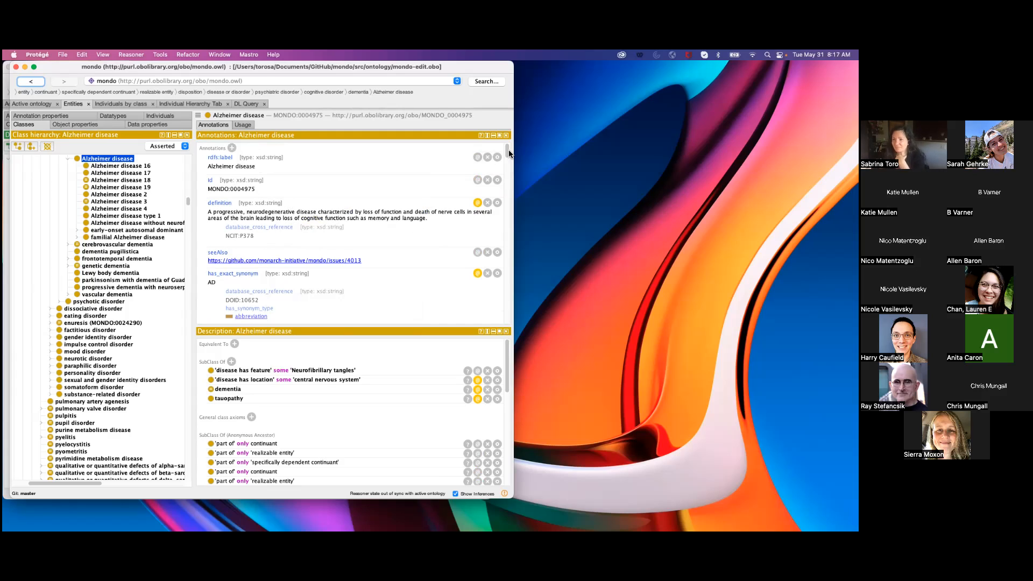
# Widen the Mondo window and view its annotation property, object property and data property hierarchies in turn.
pyautogui.moveTo(514, 151); pyautogui.dragTo(592, 151)
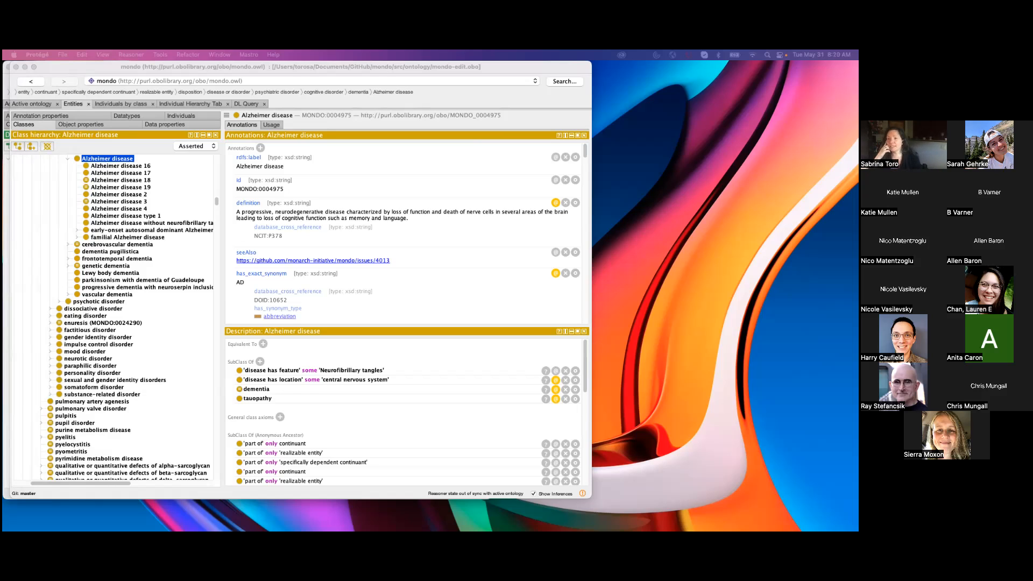
pyautogui.click(72, 117)
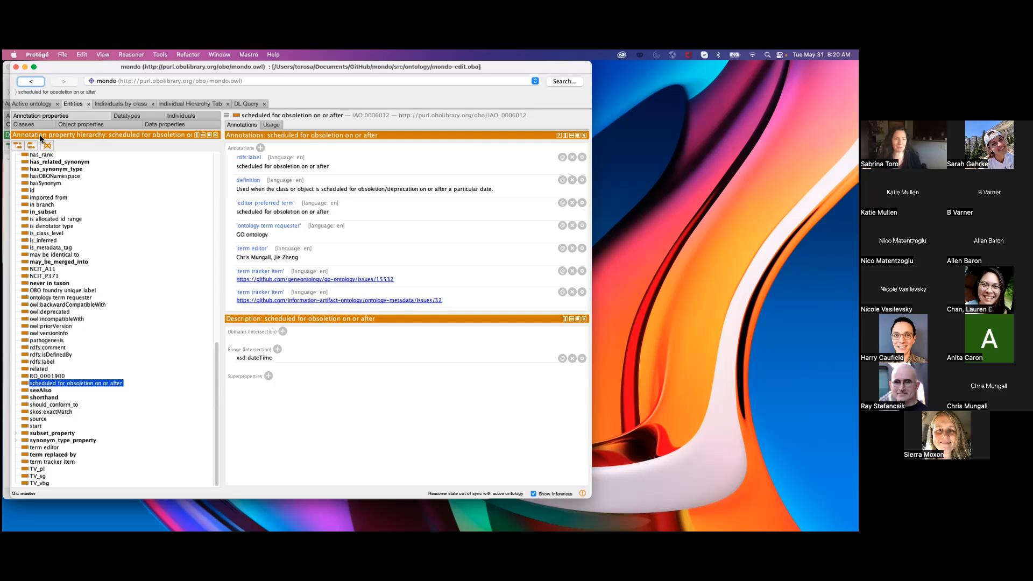
pyautogui.click(87, 127)
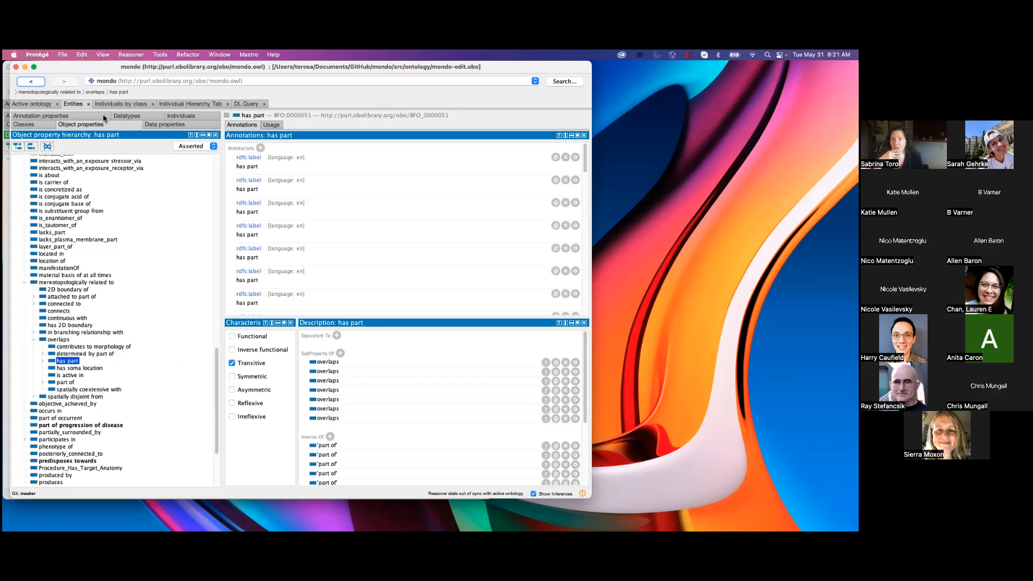
pyautogui.click(160, 126)
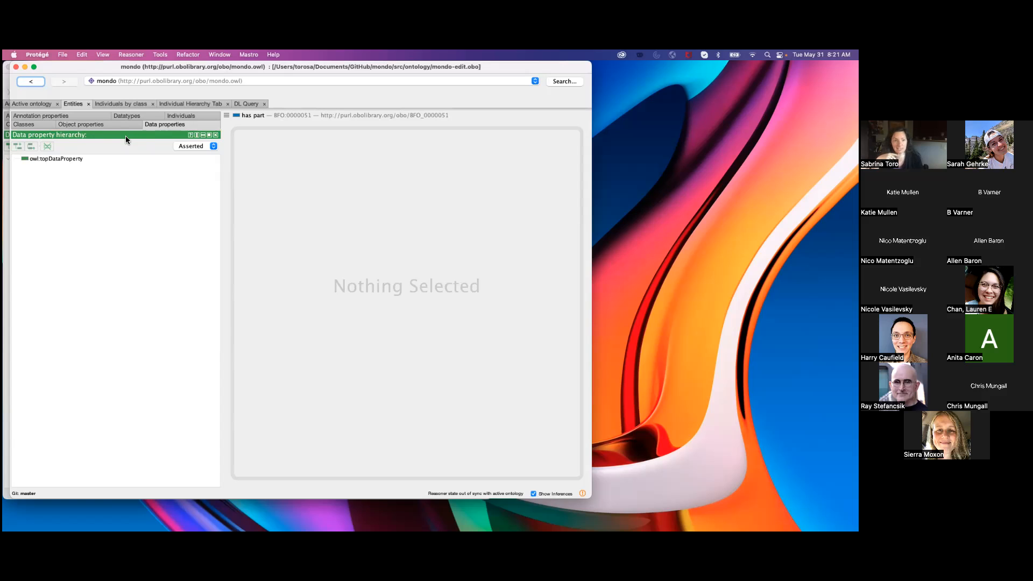
# Move the Mondo window aside, bring the omrse ontology forward, and examine the domain and range of the data property "has x coordinate value".
pyautogui.moveTo(286, 65); pyautogui.dragTo(395, 84)
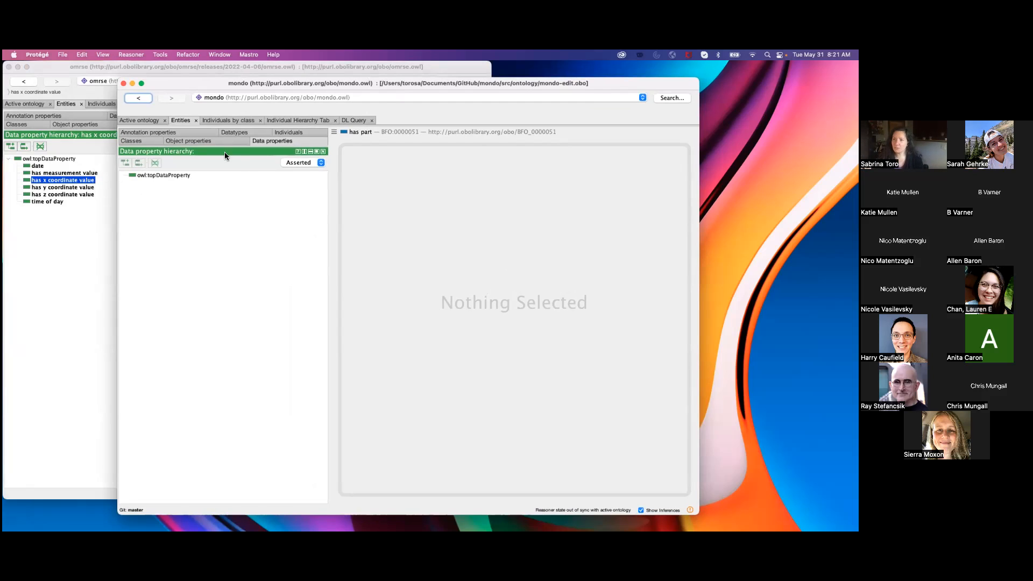
pyautogui.click(197, 68)
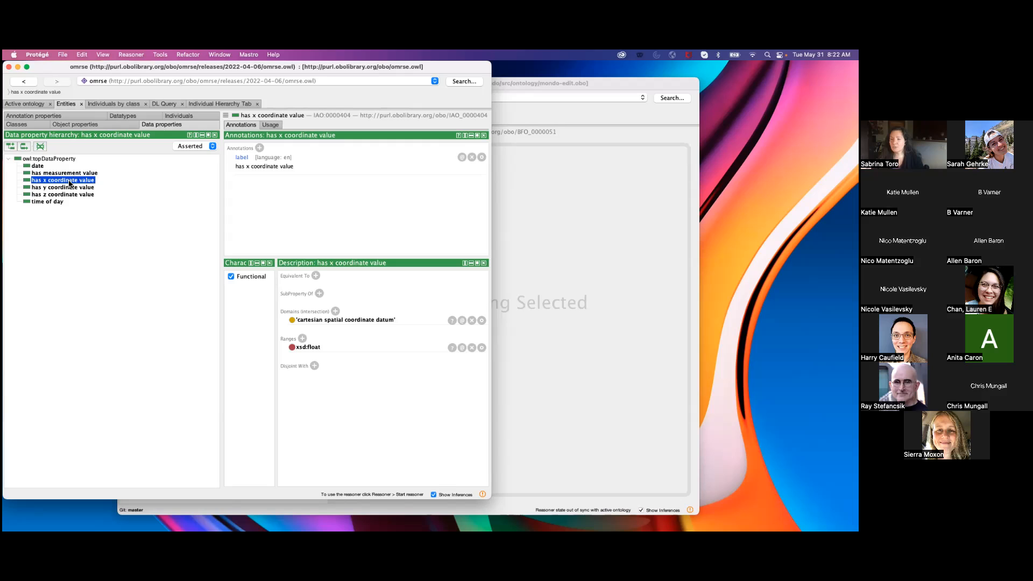
pyautogui.moveTo(140, 64); pyautogui.dragTo(147, 66)
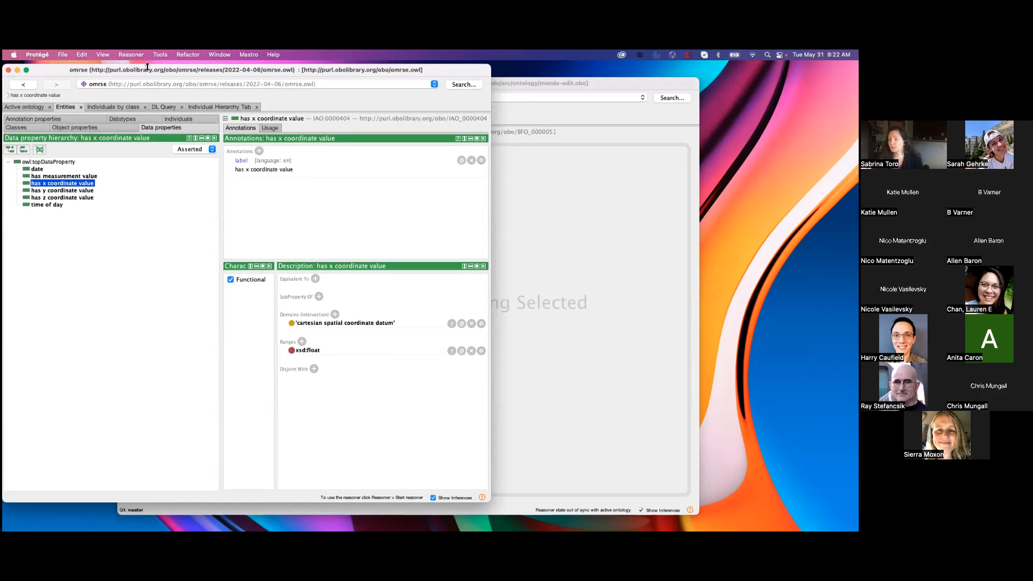
pyautogui.moveTo(65, 70)
pyautogui.mouseDown()
pyautogui.moveTo(92, 69)
pyautogui.moveTo(65, 69)
pyautogui.mouseUp()
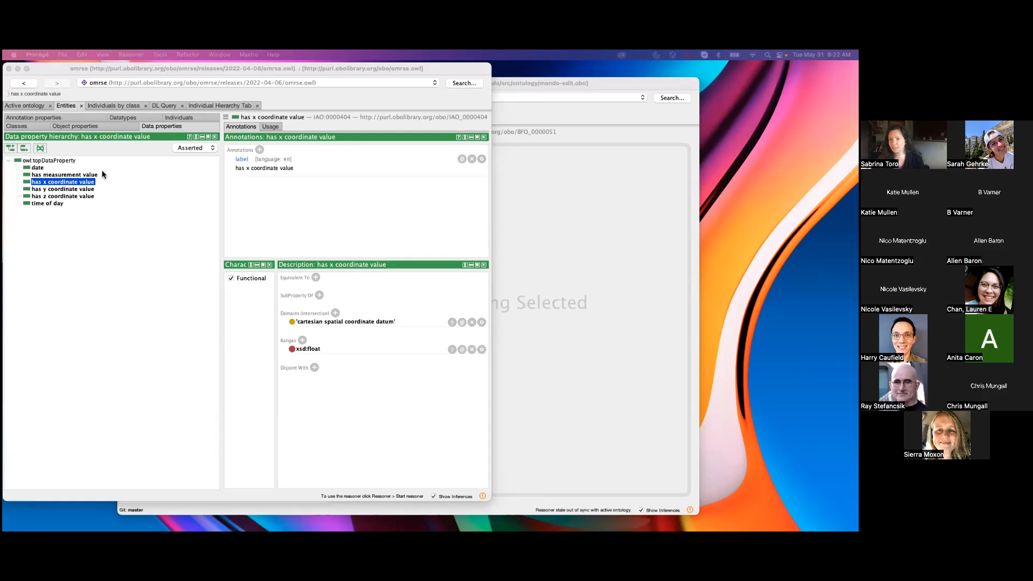
pyautogui.click(47, 184)
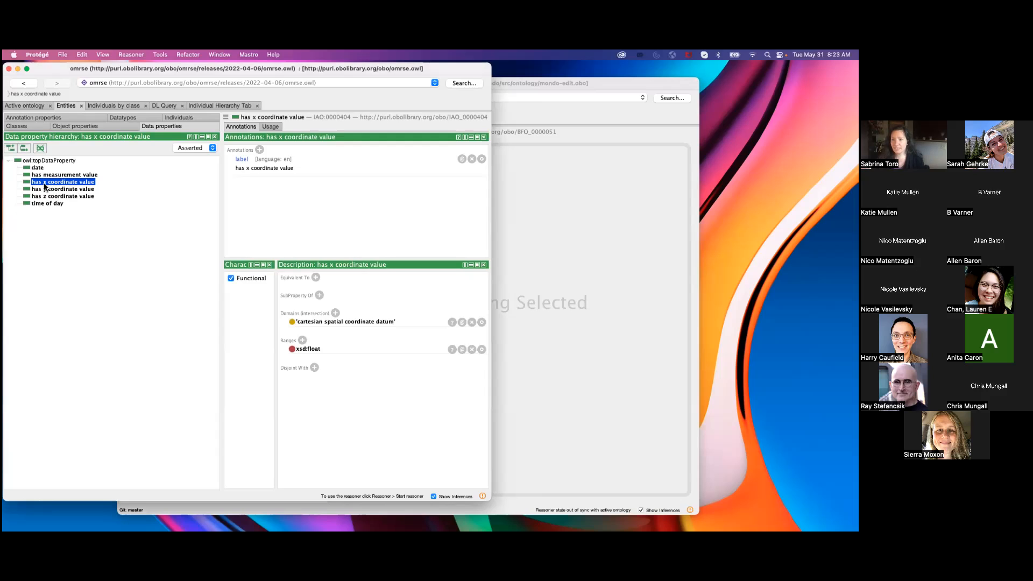
# Look up where "has x coordinate value" is used, open "one dimensional cartesian spatial coordinate datum", and highlight its axiom using that property.
pyautogui.click(270, 127)
pyautogui.doubleClick(265, 228)
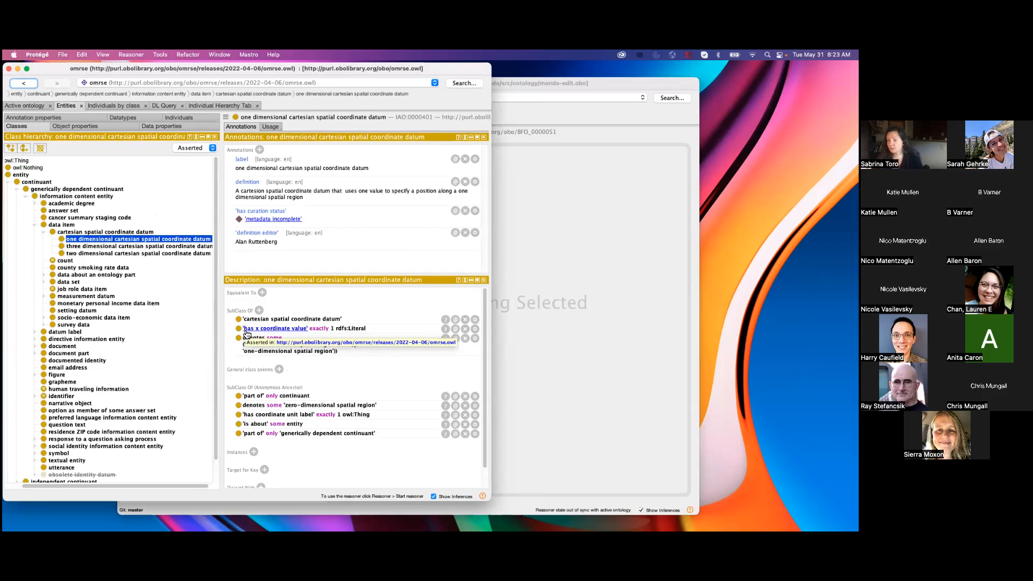
pyautogui.click(376, 330)
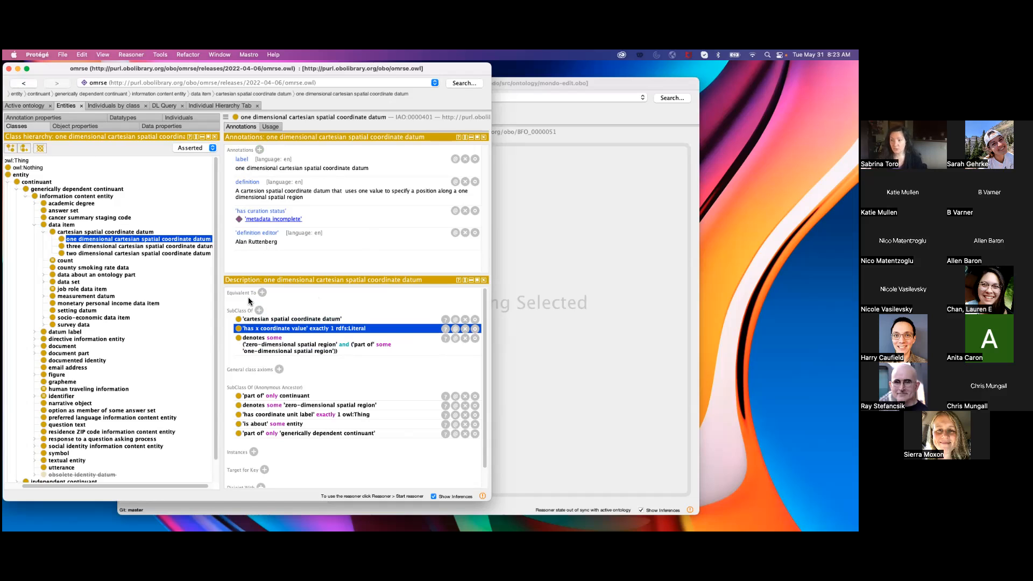
# View the omrse annotation properties, revisit the annotations of "has x coordinate value", and return to the one dimensional coordinate datum class.
pyautogui.click(37, 119)
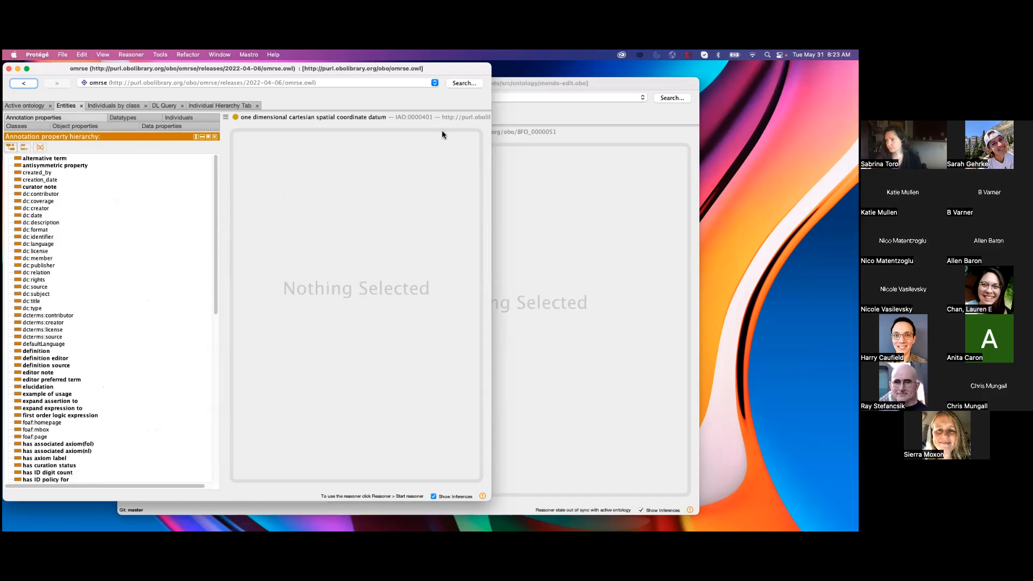
pyautogui.click(164, 125)
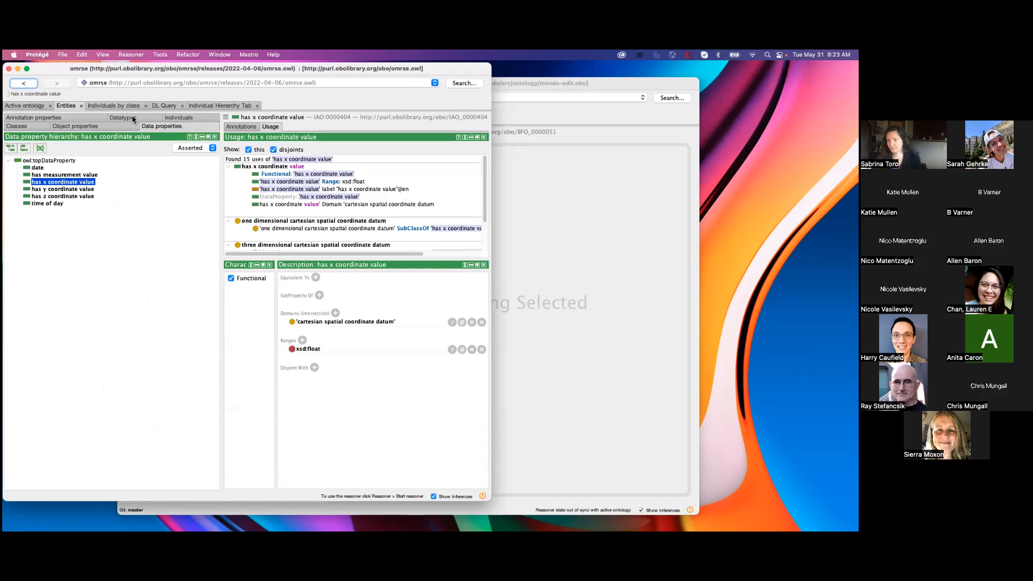
pyautogui.click(242, 127)
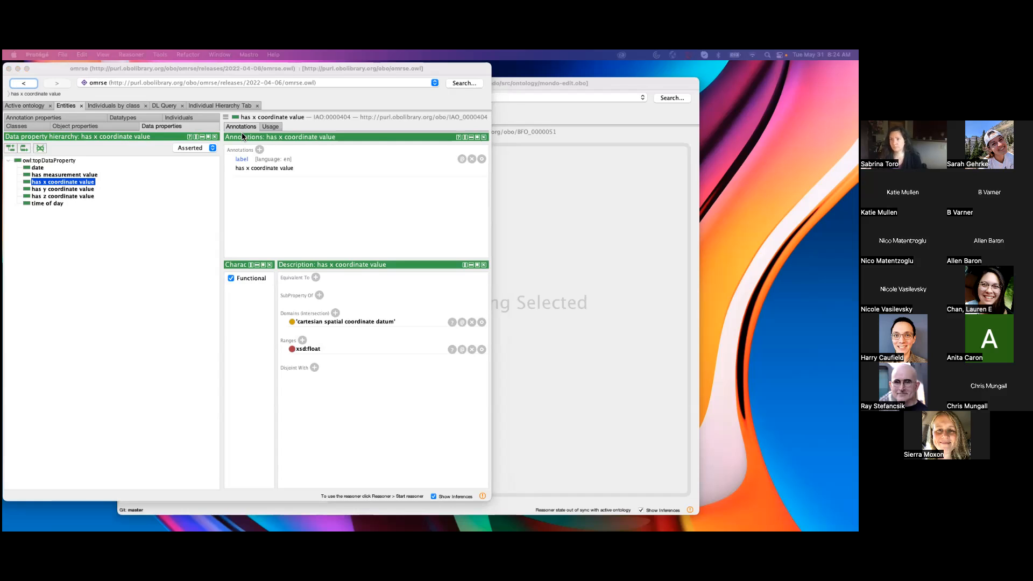
pyautogui.click(24, 83)
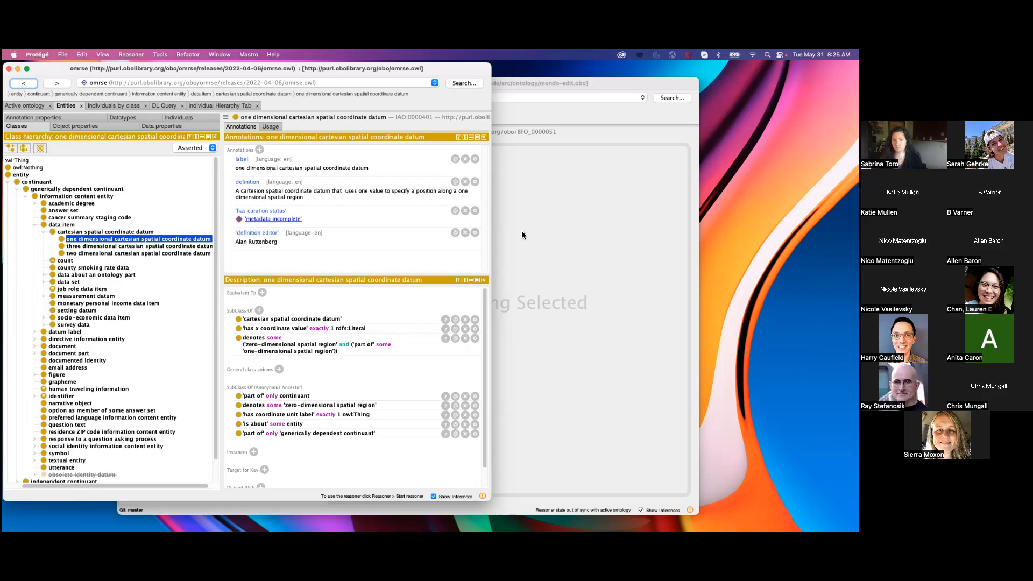
# Bring the Mondo window forward, show its annotation property hierarchy, and inspect the property "excluded from QC check".
pyautogui.click(568, 199)
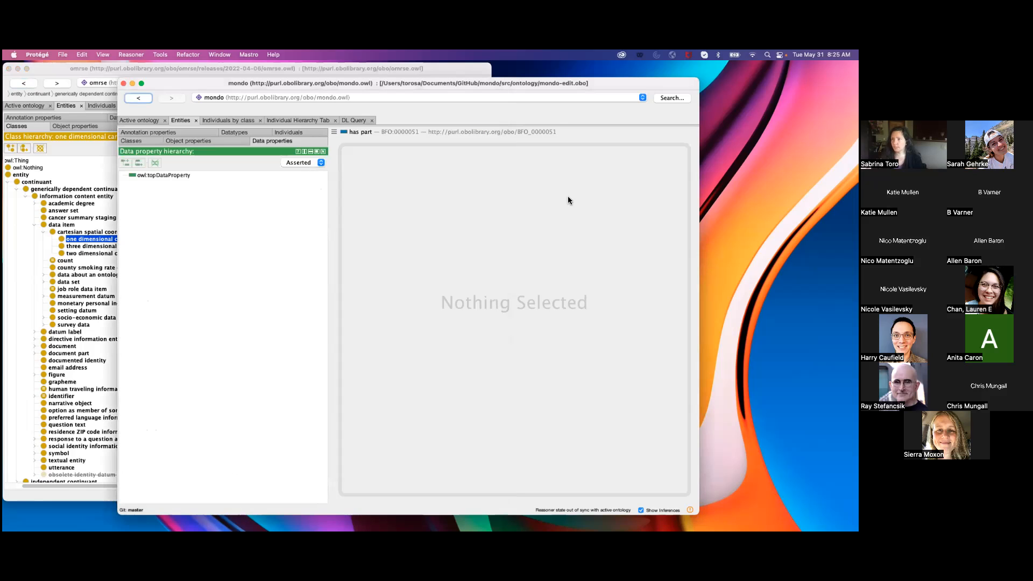
pyautogui.click(198, 133)
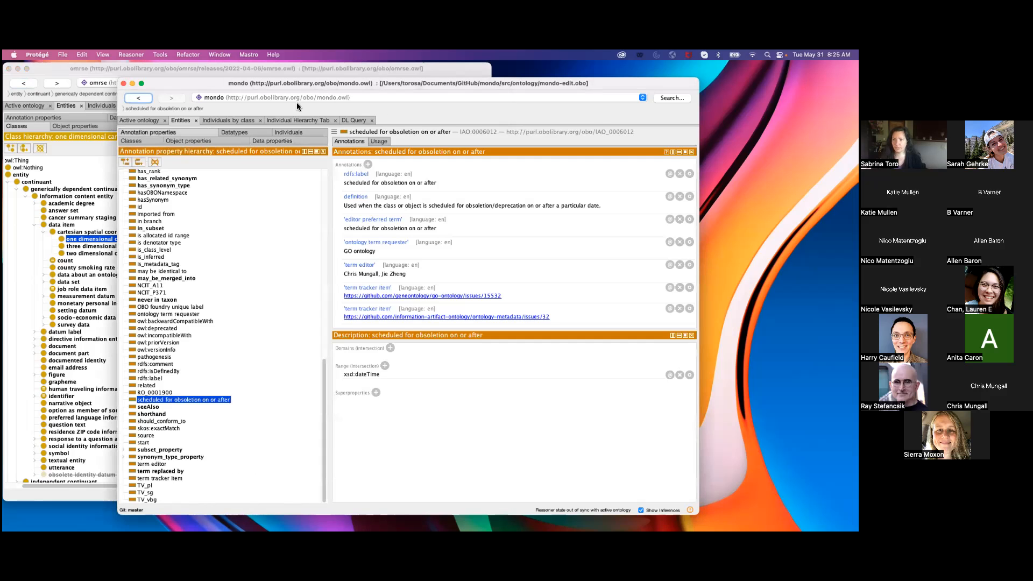
pyautogui.moveTo(305, 82); pyautogui.dragTo(235, 70)
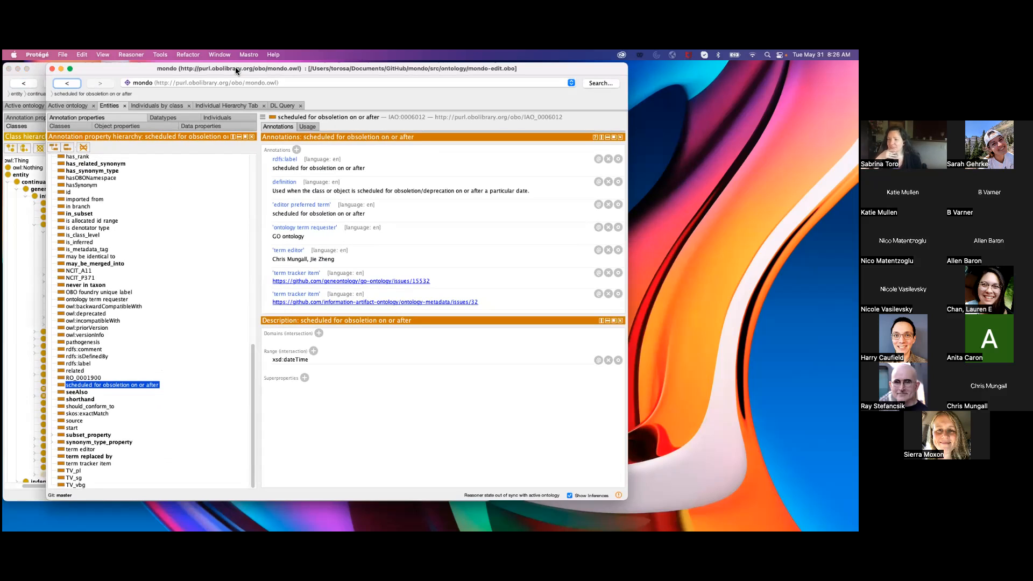
pyautogui.moveTo(254, 384)
pyautogui.mouseDown()
pyautogui.moveTo(251, 373)
pyautogui.moveTo(251, 382)
pyautogui.mouseUp()
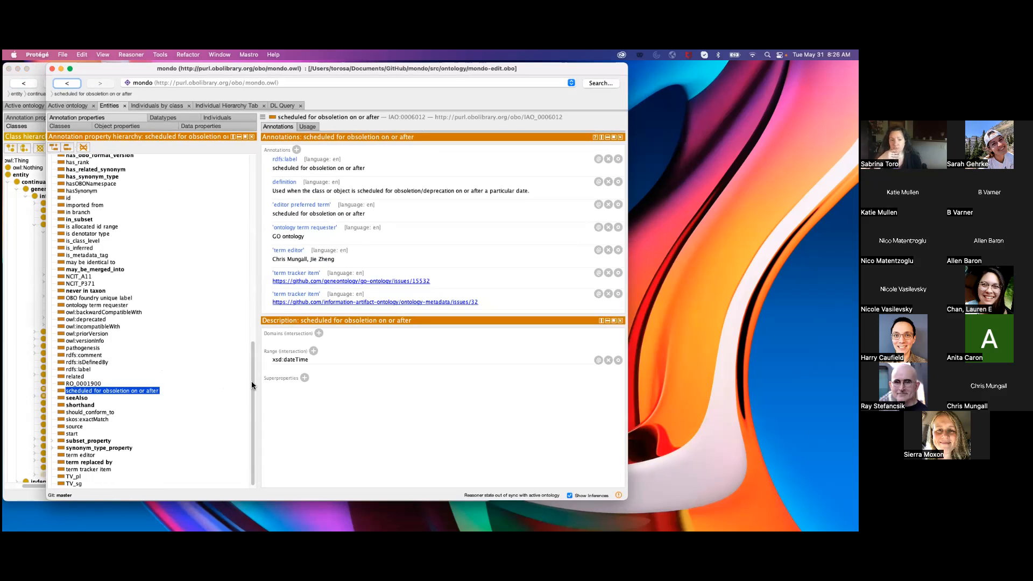
pyautogui.moveTo(252, 382); pyautogui.dragTo(254, 263)
pyautogui.click(105, 277)
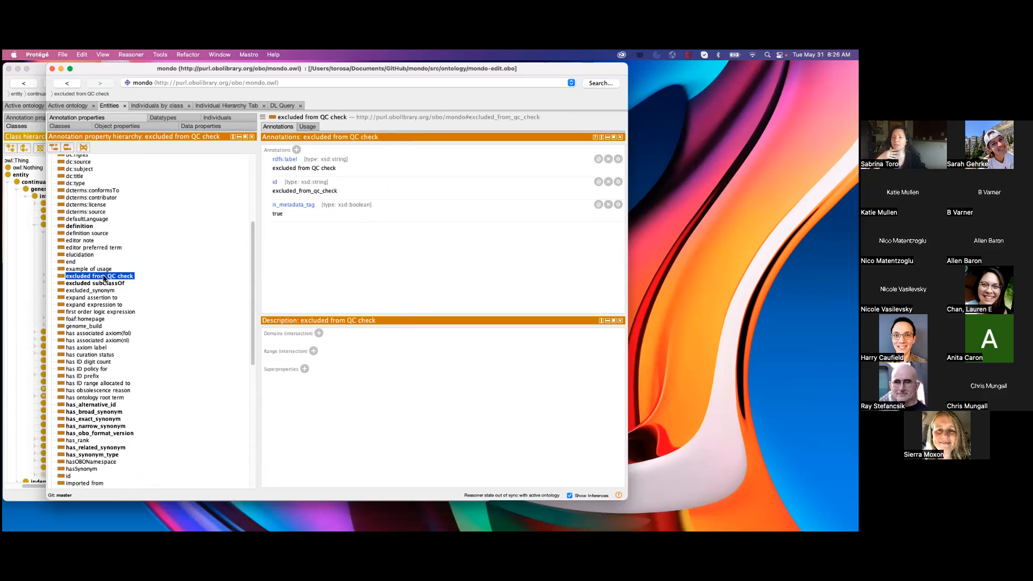
# Minimize the omrse window, then revisit the Alzheimer disease class and the annotation properties in Mondo.
pyautogui.click(18, 69)
pyautogui.moveTo(165, 69); pyautogui.dragTo(138, 88)
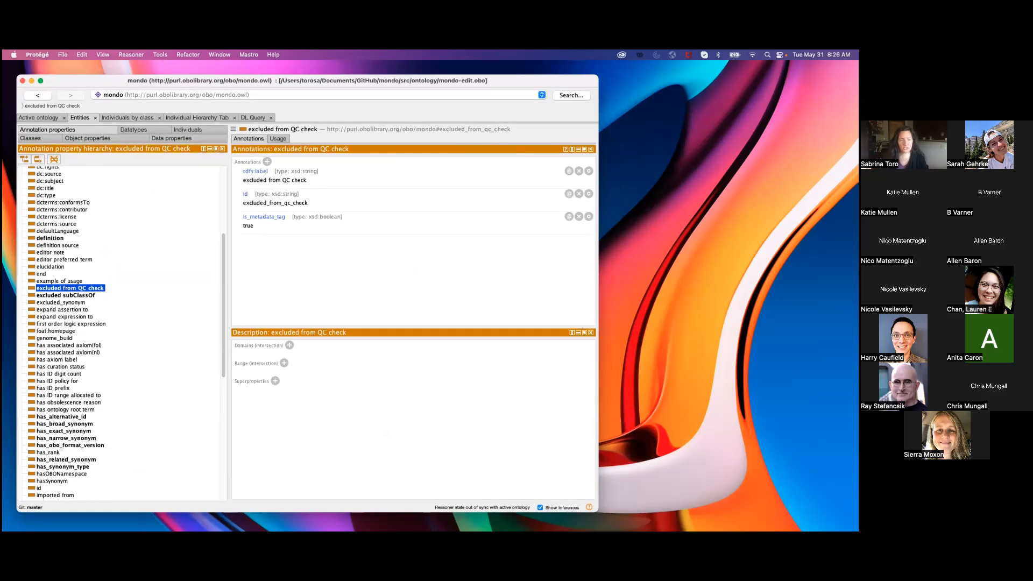
pyautogui.click(51, 118)
pyautogui.click(81, 118)
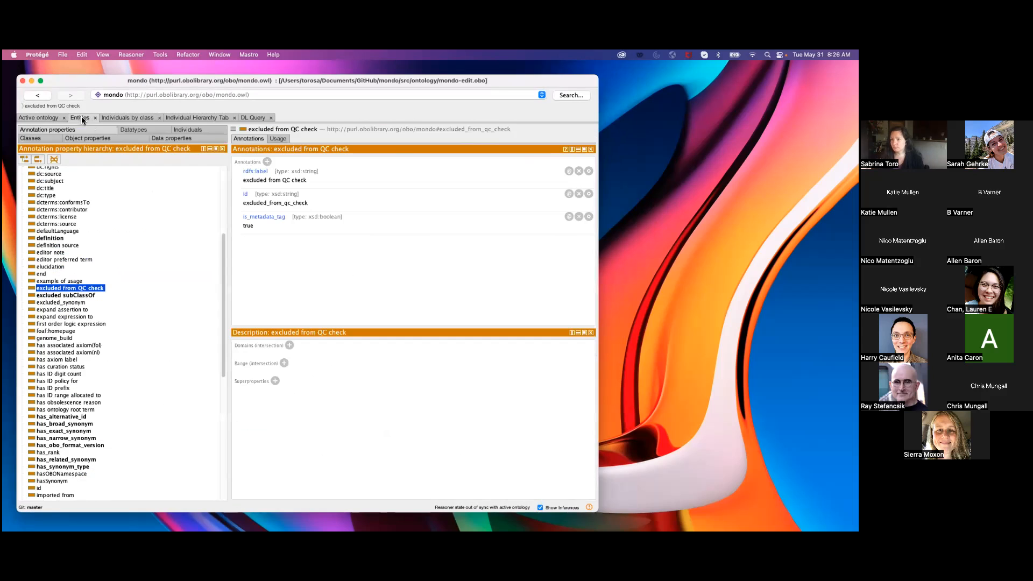
pyautogui.click(39, 137)
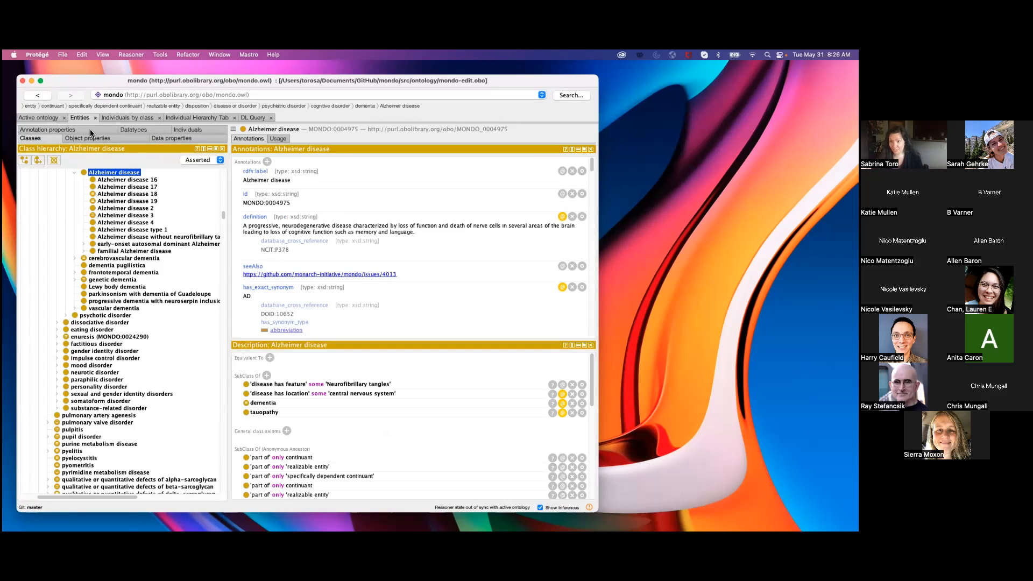
pyautogui.click(63, 131)
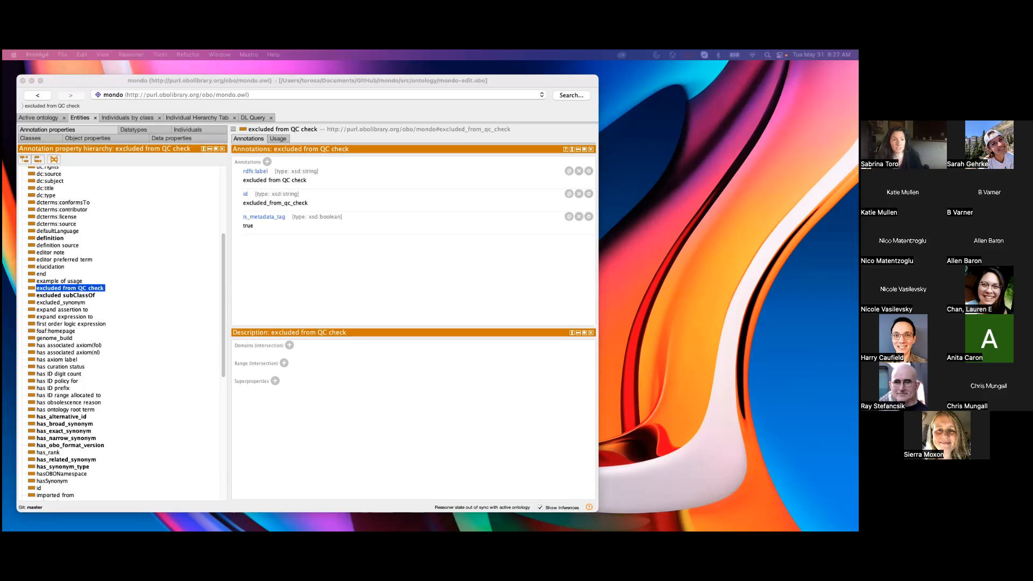
# Switch to the Chrome window showing the GitHub repository information-artifact-ontology/ontology-metadata and highlight its web address.
pyautogui.moveTo(3, 122); pyautogui.dragTo(434, 76)
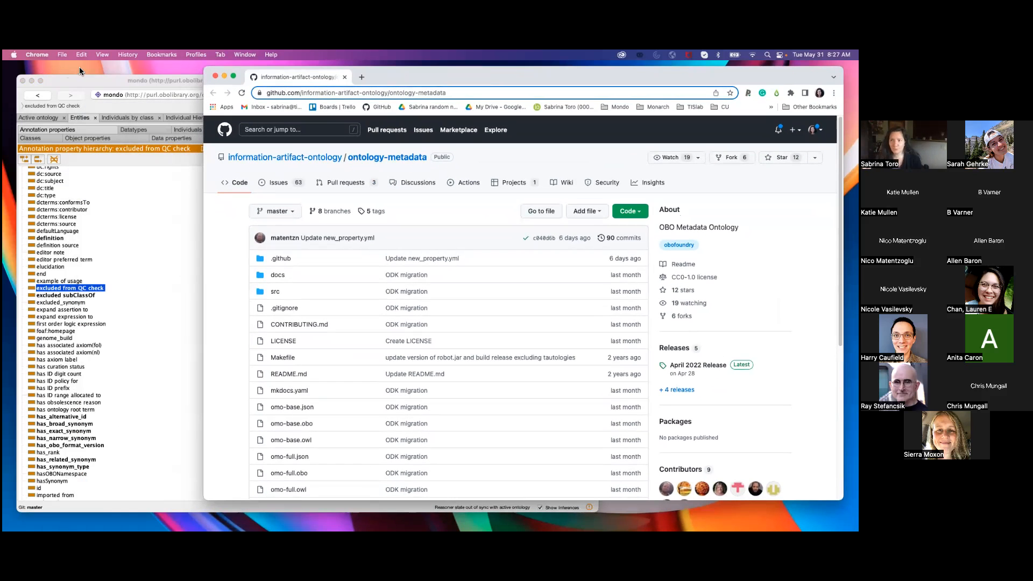
pyautogui.doubleClick(79, 76)
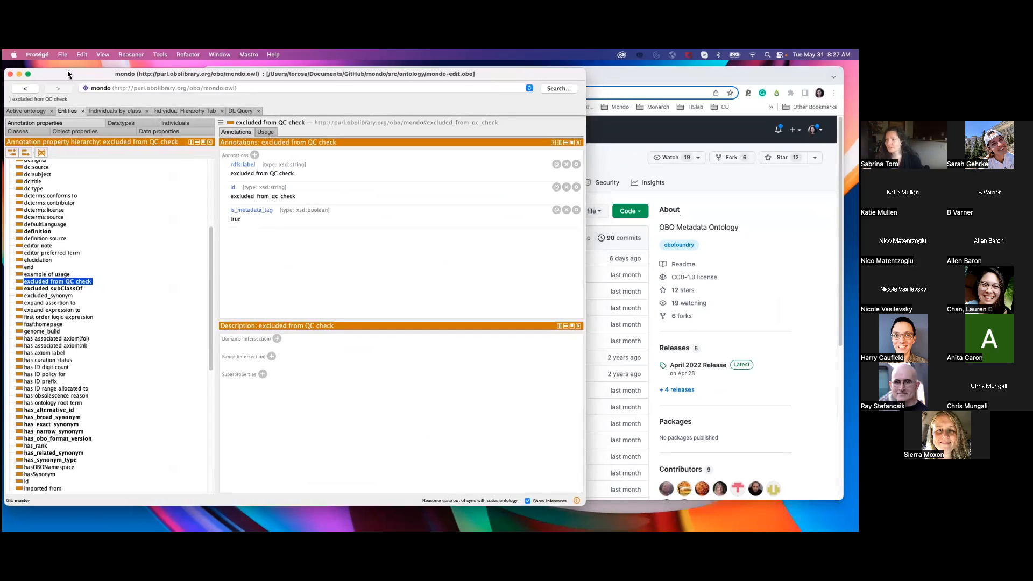
pyautogui.click(608, 79)
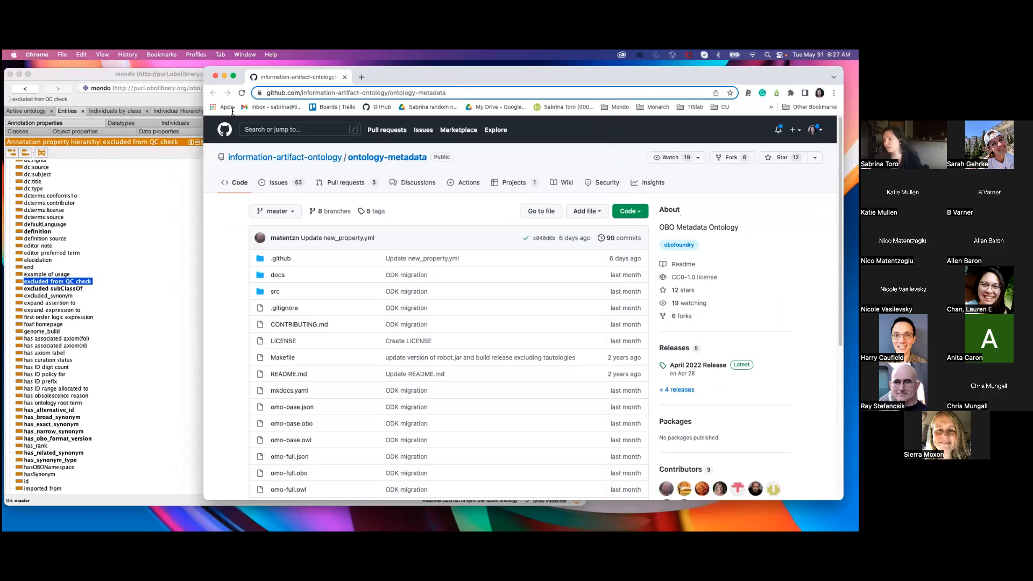
pyautogui.click(319, 97)
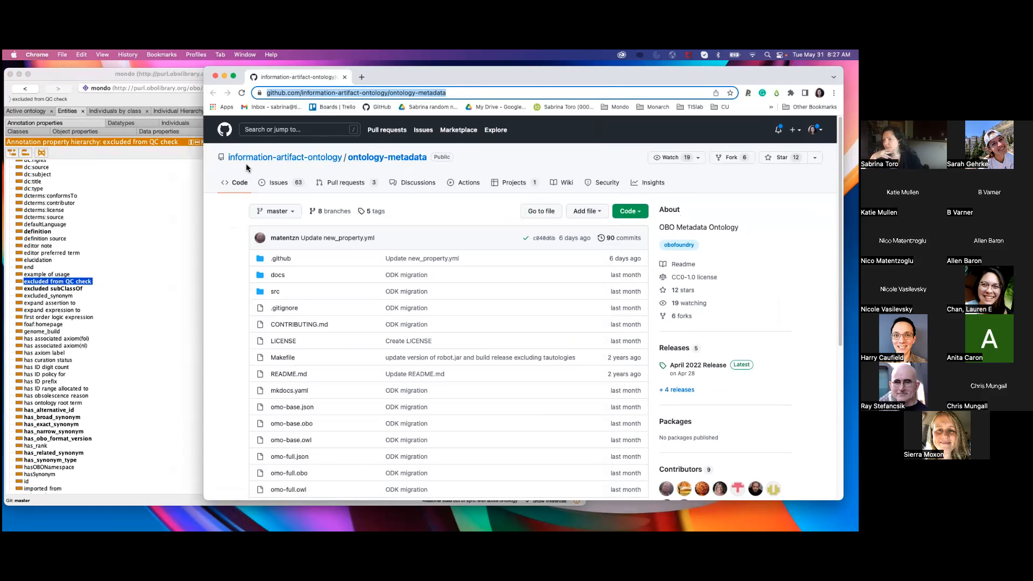
pyautogui.moveTo(310, 164)
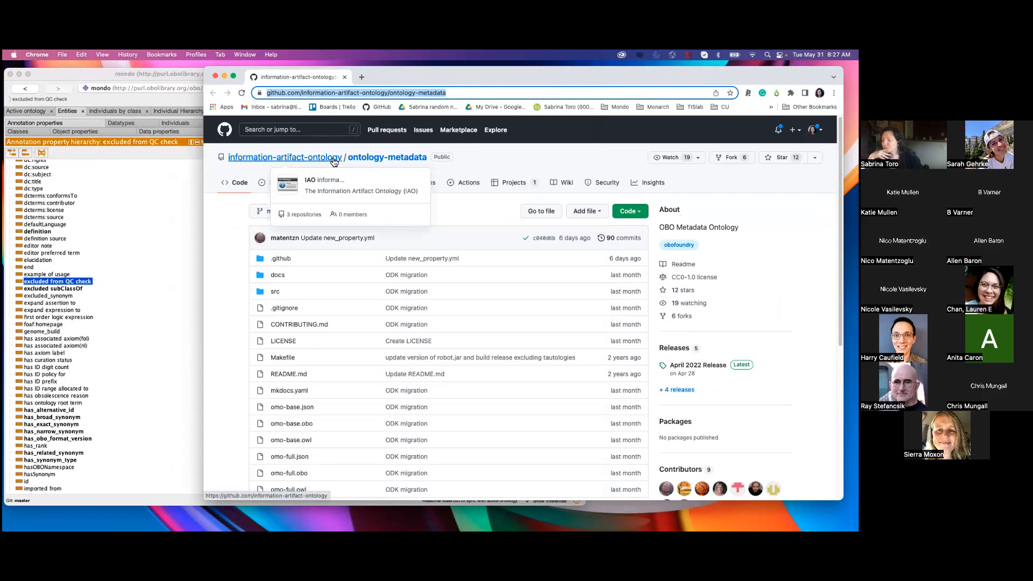
pyautogui.click(225, 248)
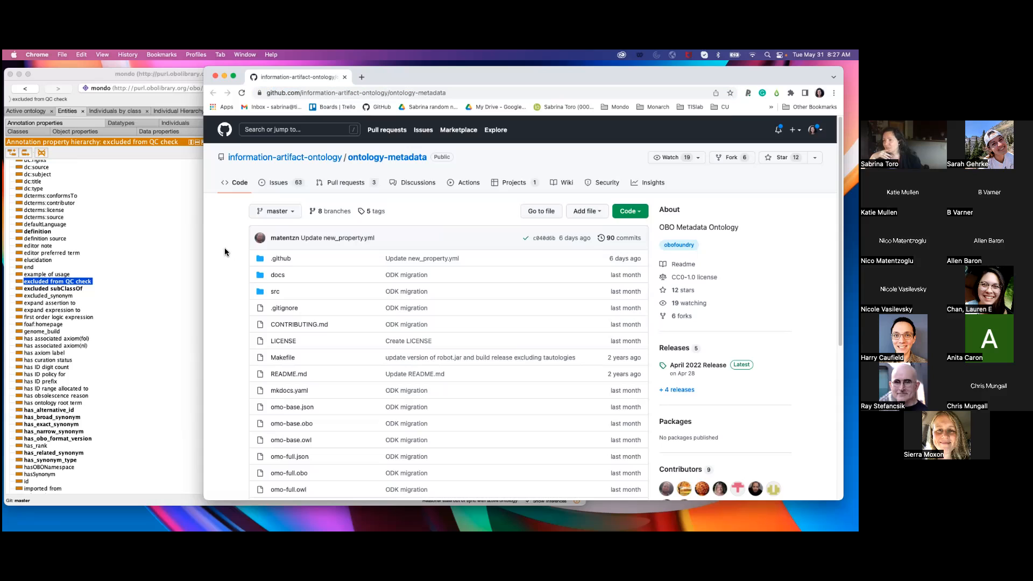
# Narrow the browser window and place it beside Mondo so the ontology-metadata repository and the annotation property list are both in view.
pyautogui.moveTo(200, 234); pyautogui.dragTo(311, 224)
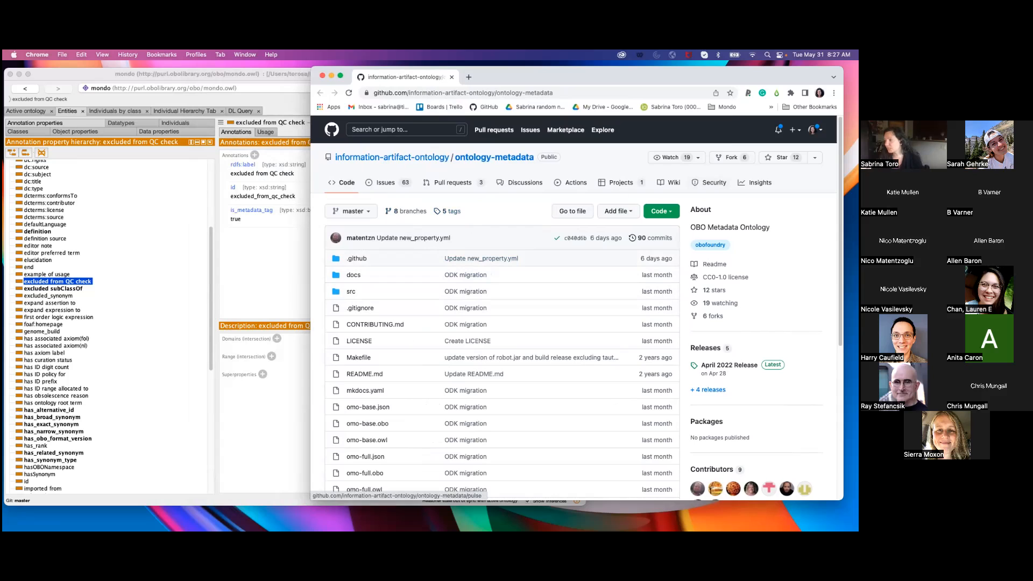
pyautogui.moveTo(538, 76); pyautogui.dragTo(552, 73)
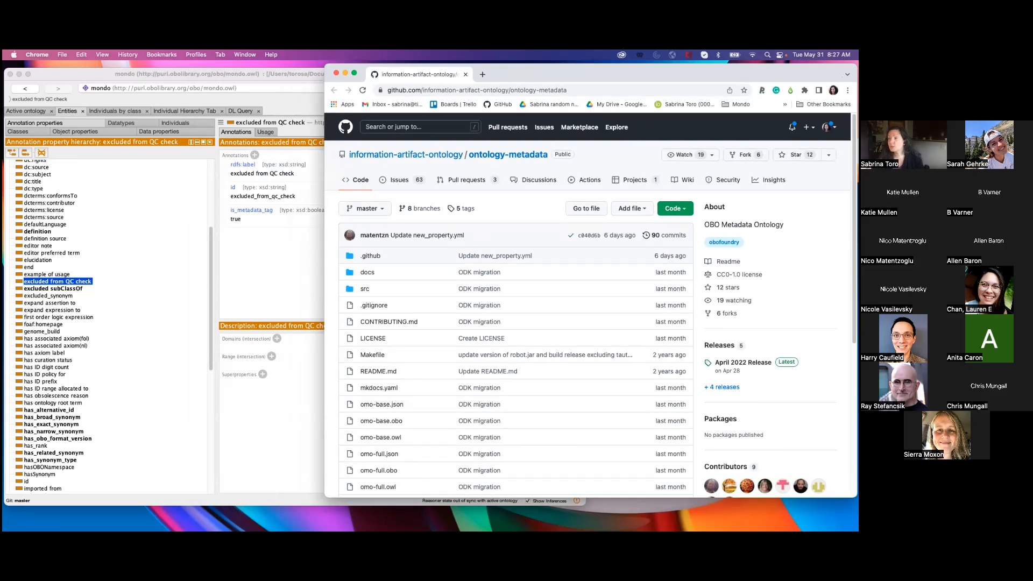
pyautogui.moveTo(552, 74); pyautogui.dragTo(551, 72)
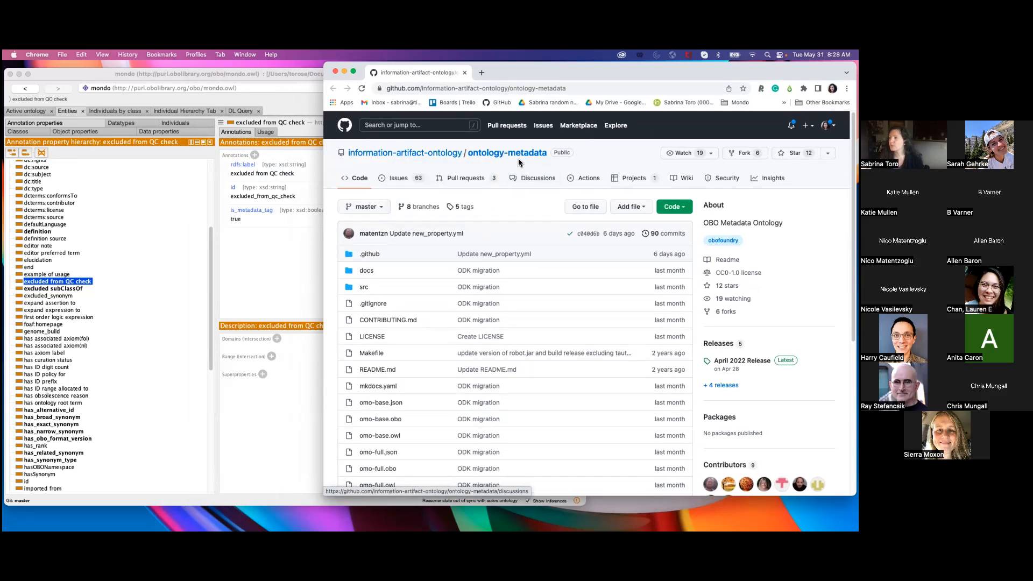
pyautogui.moveTo(528, 75); pyautogui.dragTo(528, 76)
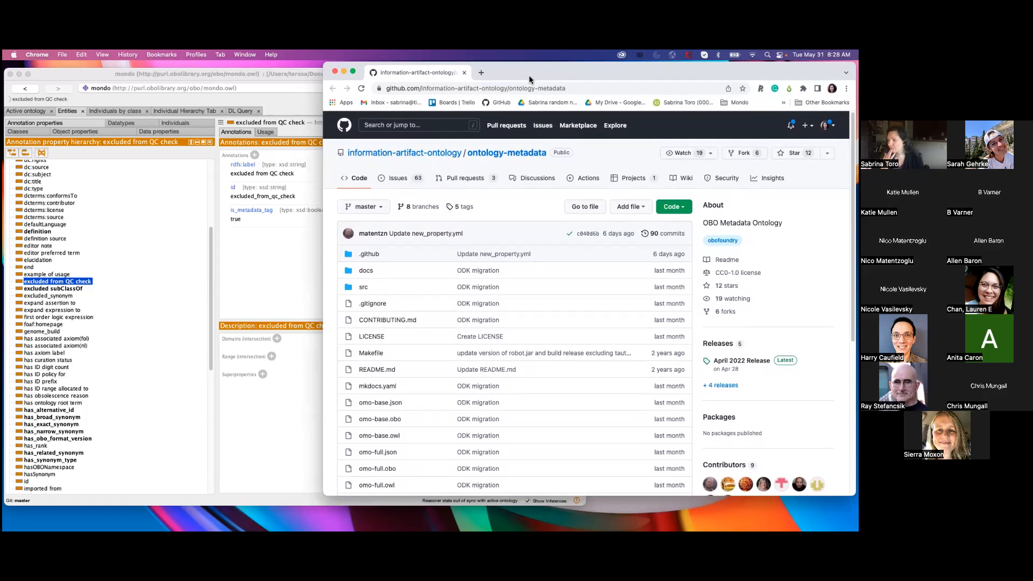
# Minimize the browser window and reposition the Mondo window on the desktop.
pyautogui.click(344, 72)
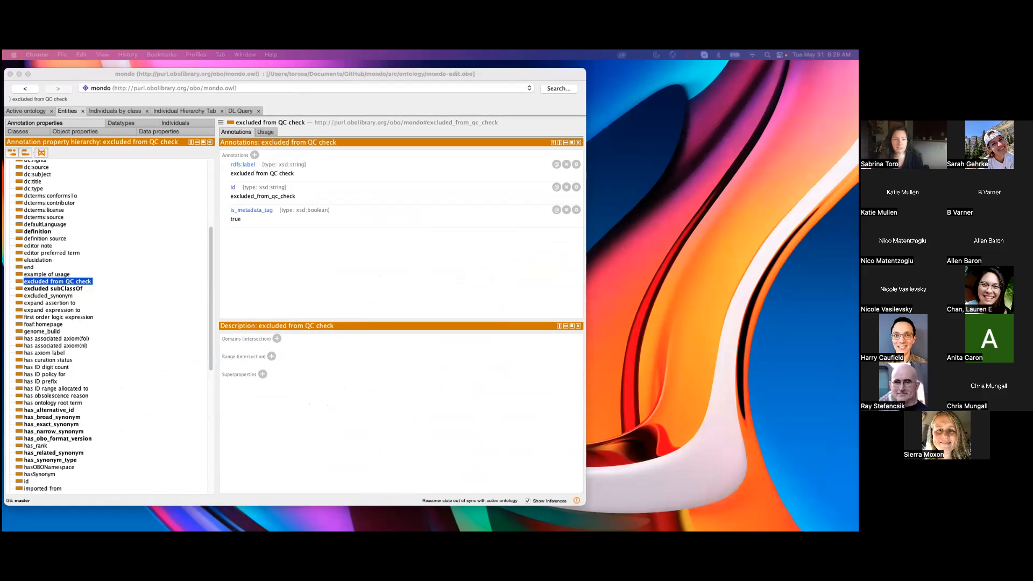
pyautogui.moveTo(92, 77)
pyautogui.mouseDown()
pyautogui.moveTo(115, 76)
pyautogui.moveTo(103, 76)
pyautogui.mouseUp()
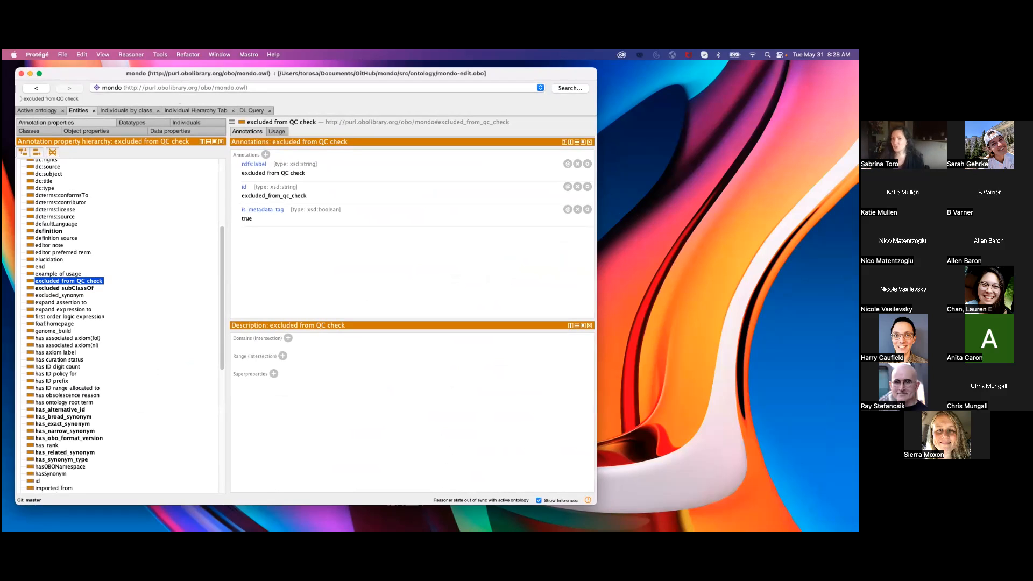
pyautogui.moveTo(82, 79); pyautogui.dragTo(111, 74)
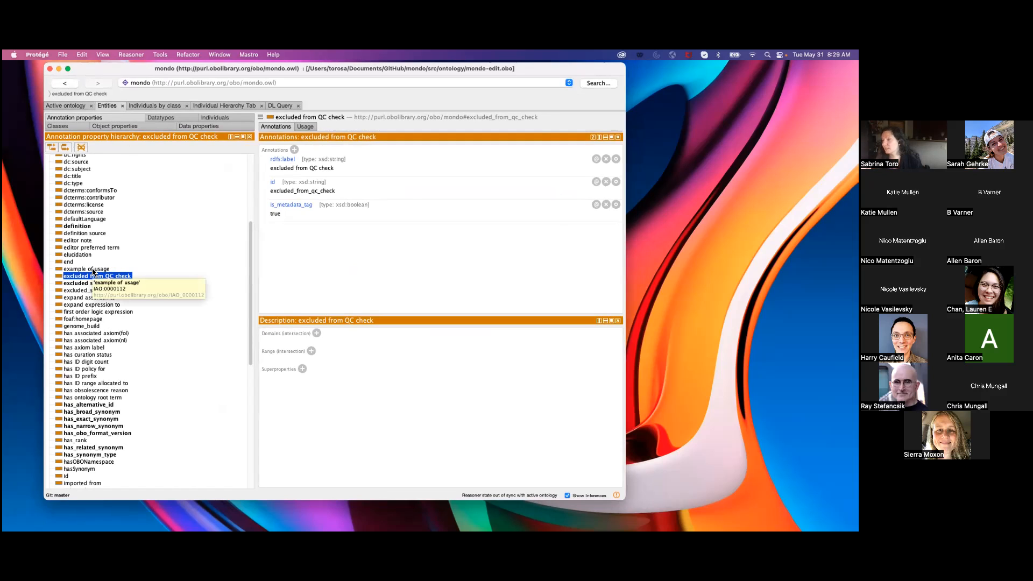
# Select the annotation property excluded_synonym and copy its IRI.
pyautogui.click(84, 291)
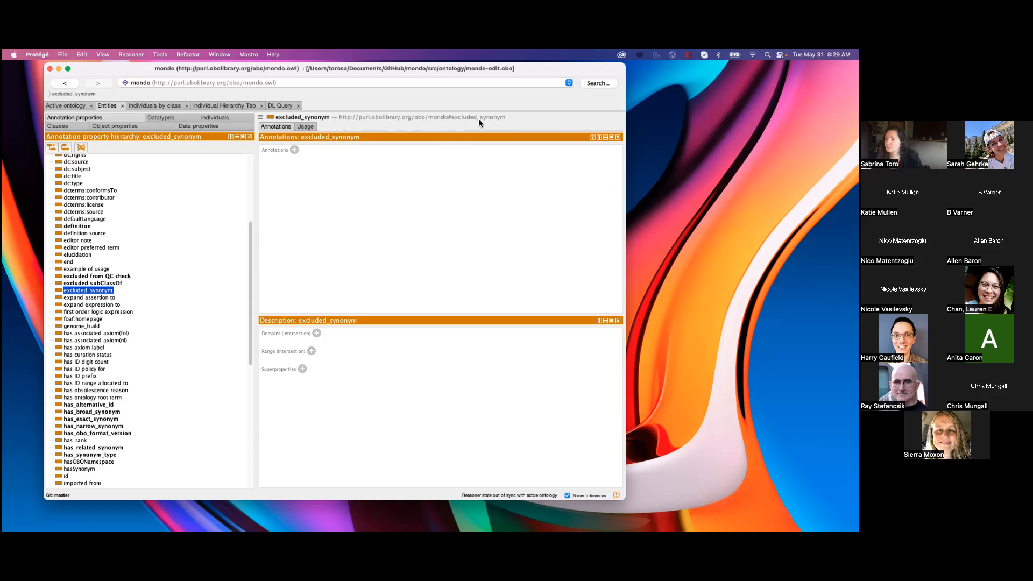
pyautogui.click(260, 118)
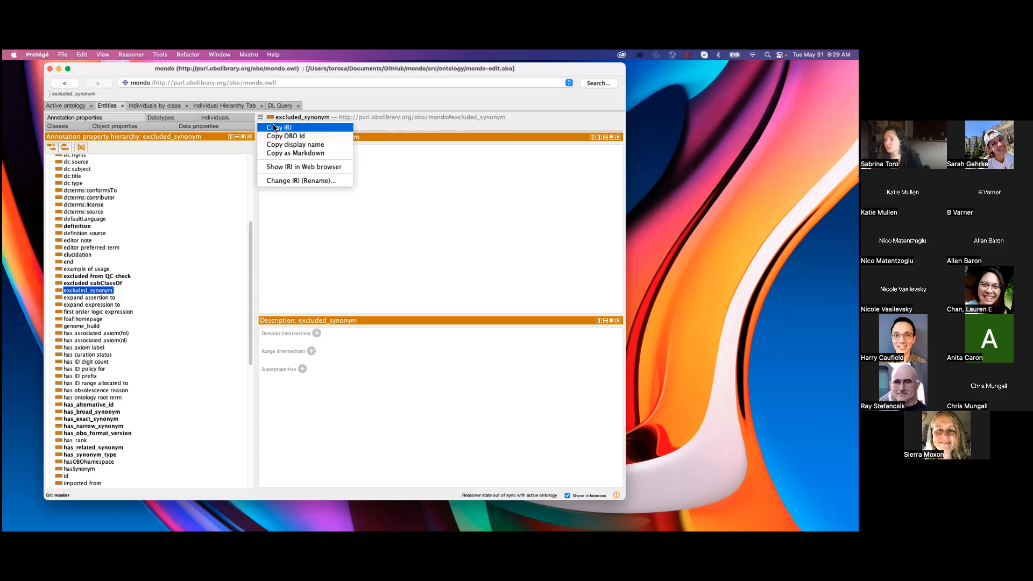
pyautogui.click(275, 128)
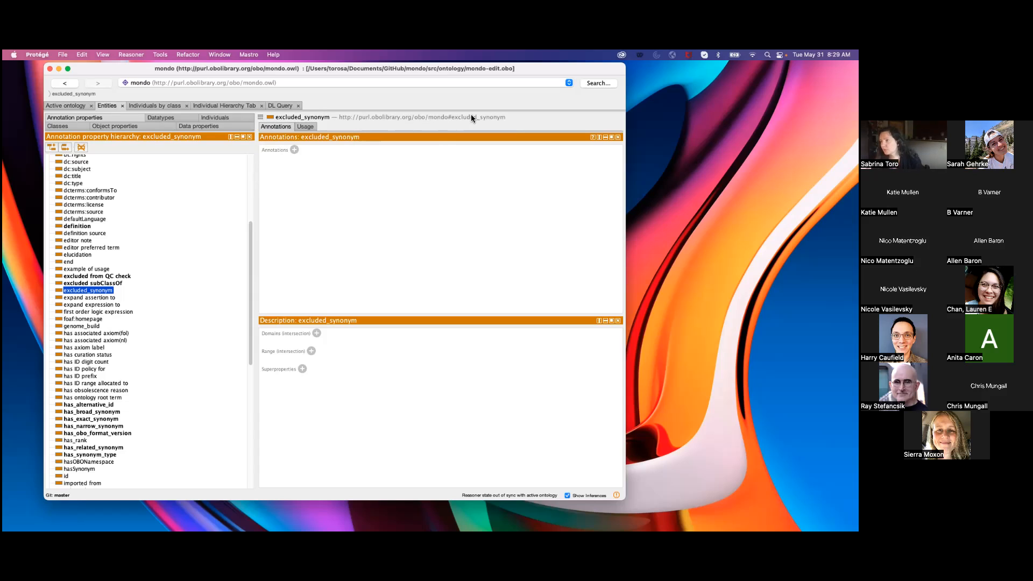
# Compare the IRIs of the annotation properties excluded from QC check, has_alternative_id and example of usage.
pyautogui.click(85, 276)
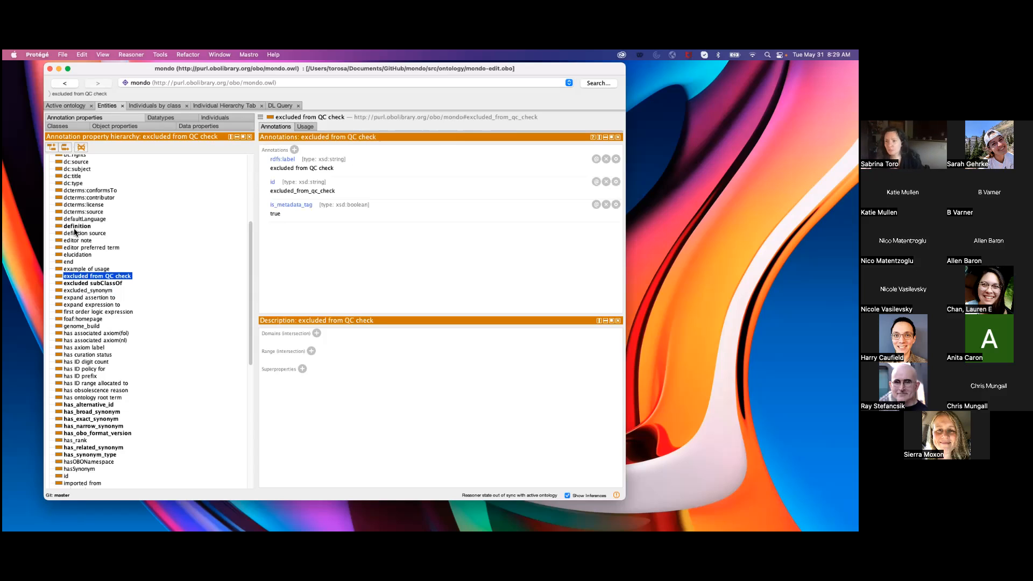
pyautogui.click(70, 406)
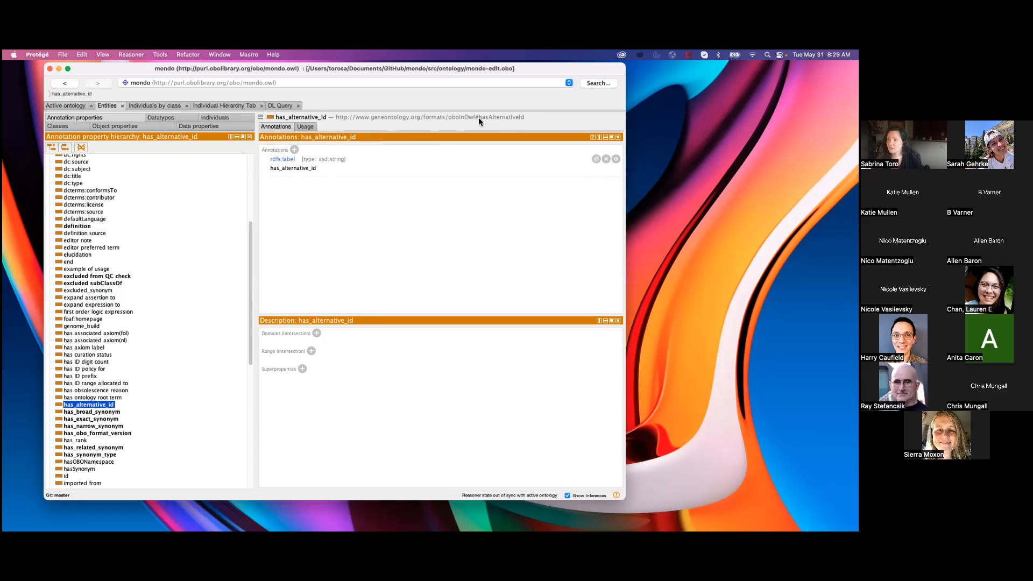
pyautogui.click(68, 269)
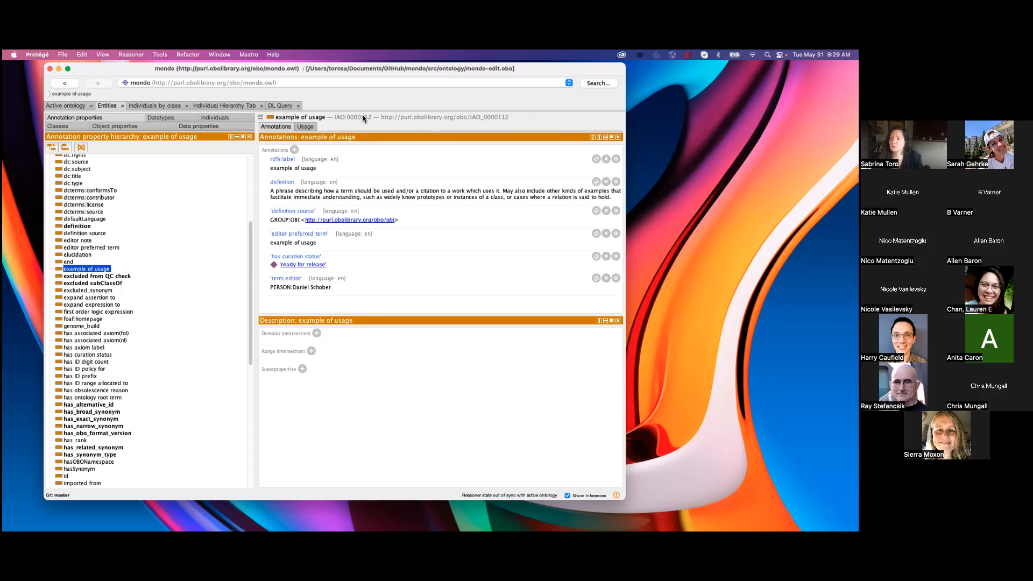
pyautogui.moveTo(250, 232); pyautogui.dragTo(248, 197)
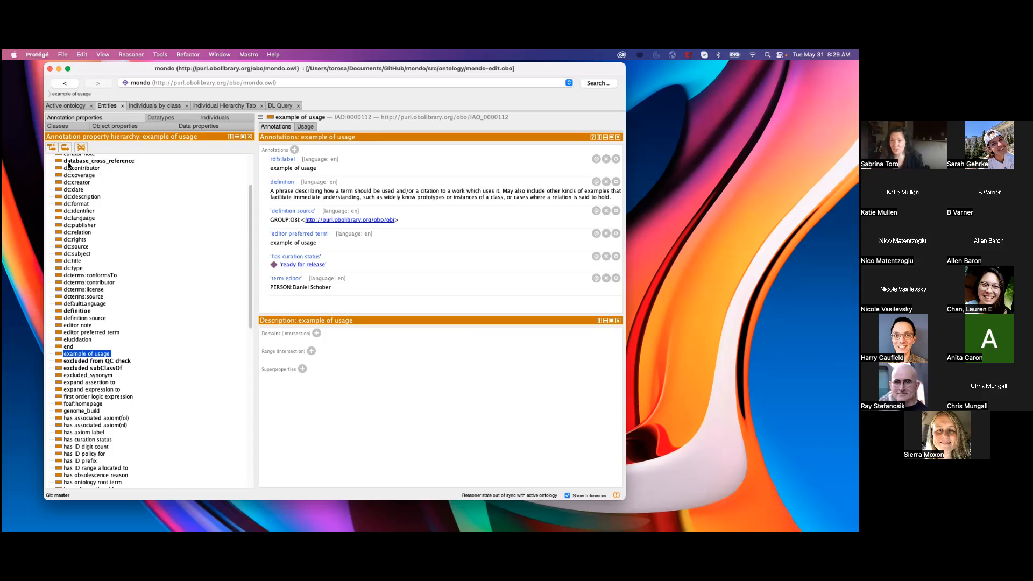
# Start a new annotation property as a sibling of excluded from QC check, with the name new.
pyautogui.click(79, 362)
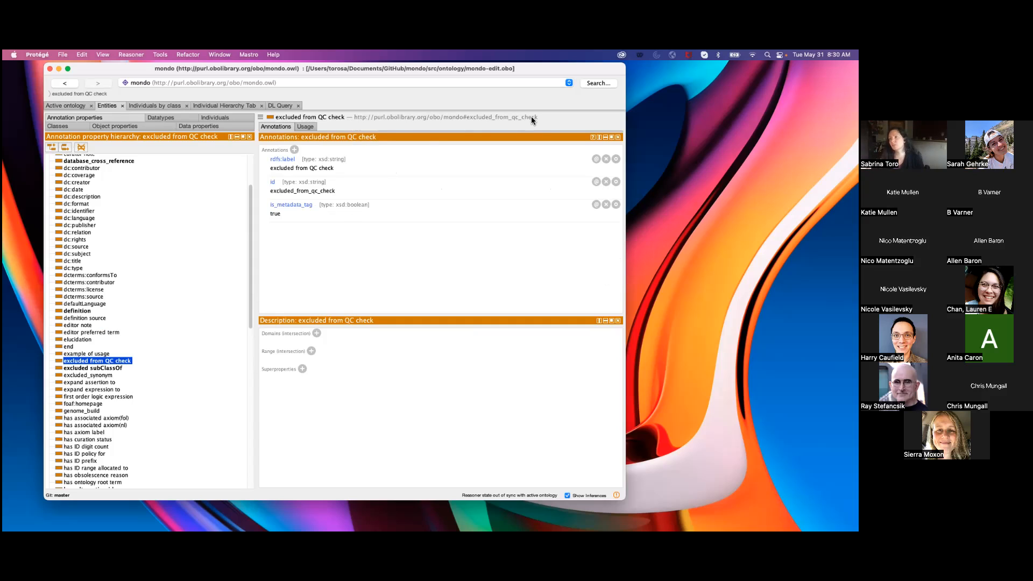
pyautogui.click(65, 147)
pyautogui.moveTo(301, 237)
pyautogui.mouseDown()
pyautogui.moveTo(253, 212)
pyautogui.moveTo(205, 150)
pyautogui.mouseUp()
pyautogui.write('new')
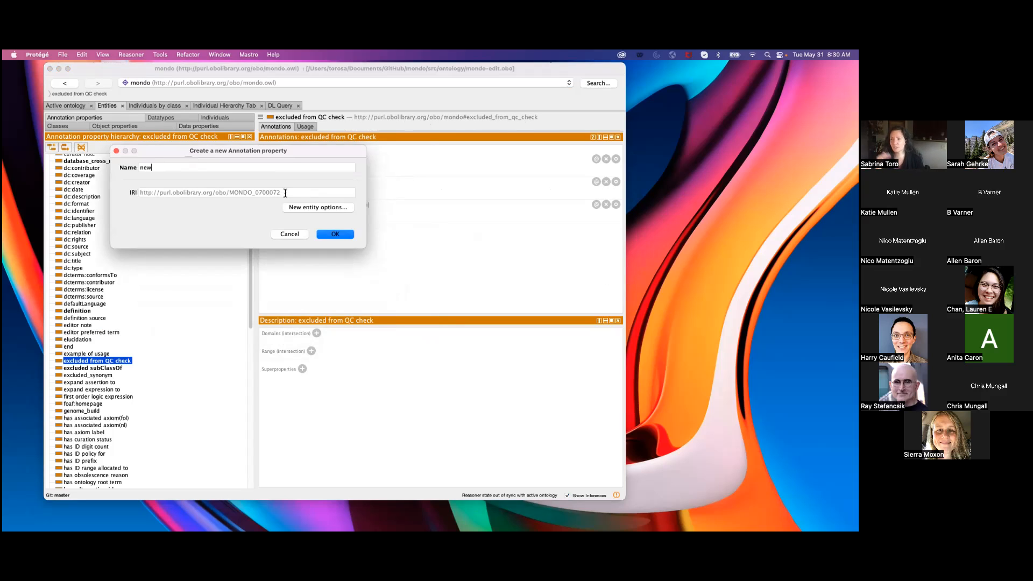
pyautogui.press('super+a')
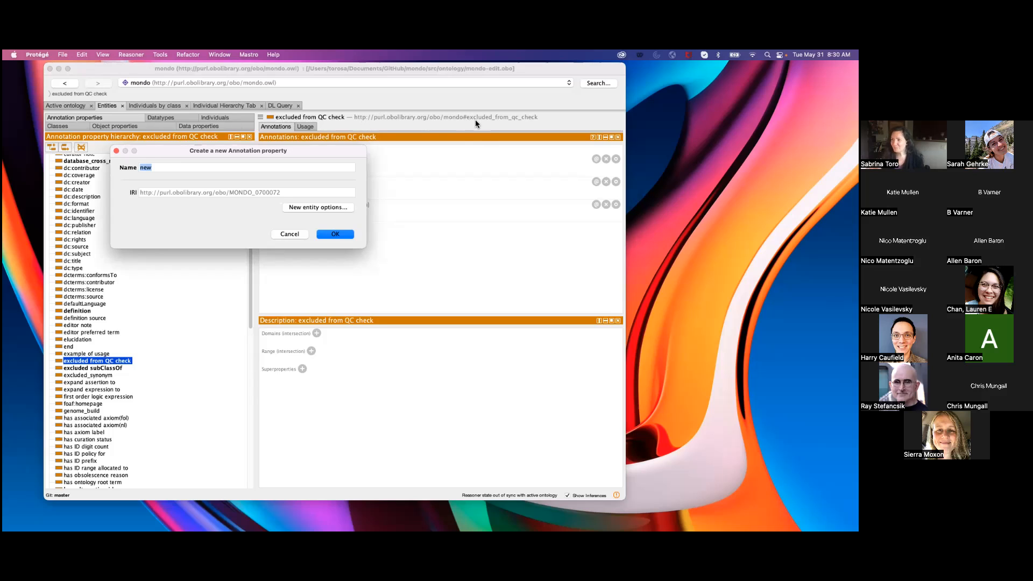
pyautogui.press('super+v')
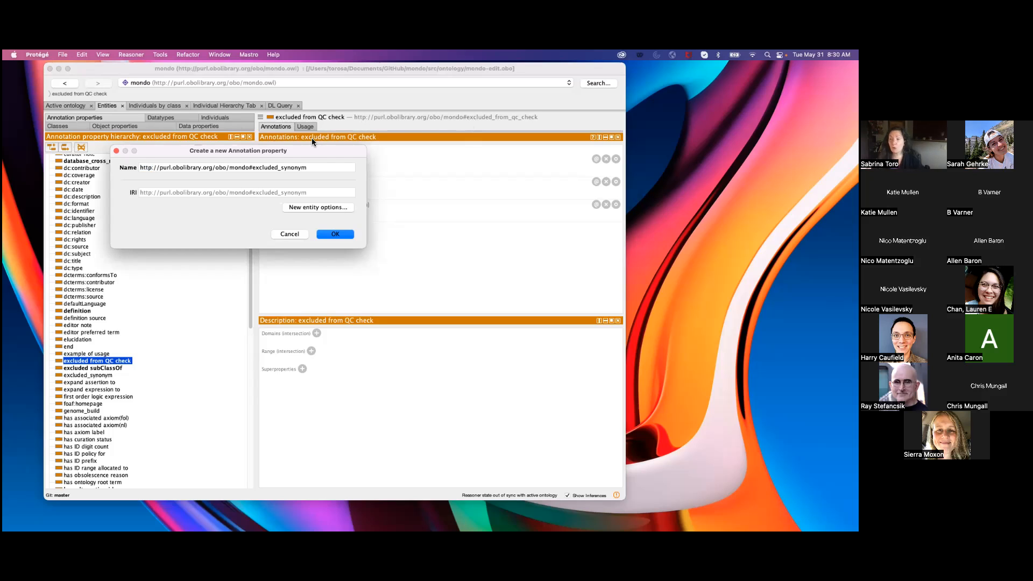
pyautogui.press('BackSpace')
pyautogui.press('BackSpace')
pyautogui.press('BackSpace')
pyautogui.press('BackSpace')
pyautogui.press('BackSpace')
pyautogui.press('BackSpace')
pyautogui.press('BackSpace')
pyautogui.press('BackSpace')
pyautogui.press('BackSpace')
pyautogui.press('BackSpace')
pyautogui.press('BackSpace')
pyautogui.press('BackSpace')
pyautogui.press('BackSpace')
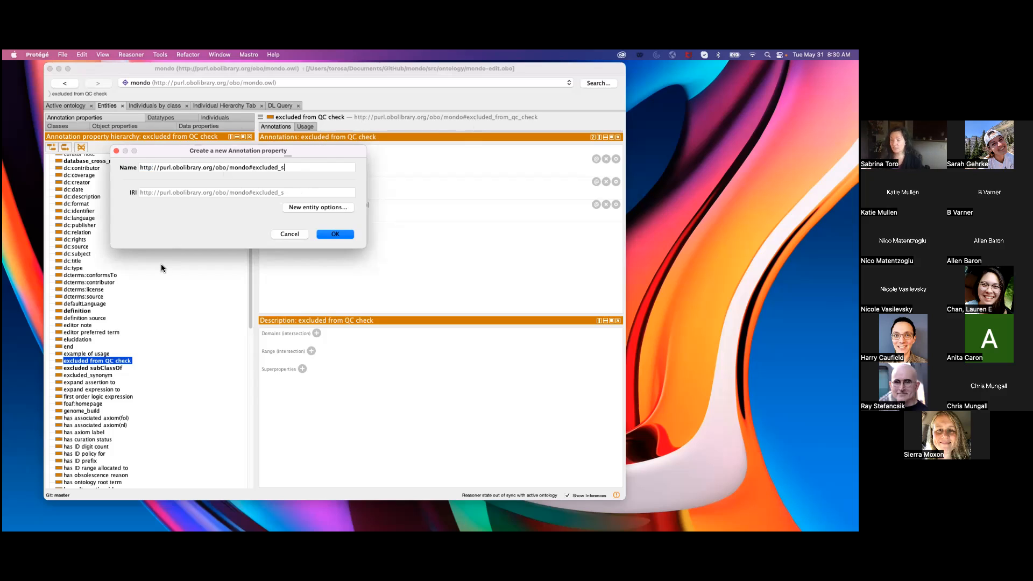
pyautogui.press('BackSpace')
pyautogui.press('BackSpace')
pyautogui.press('BackSpace')
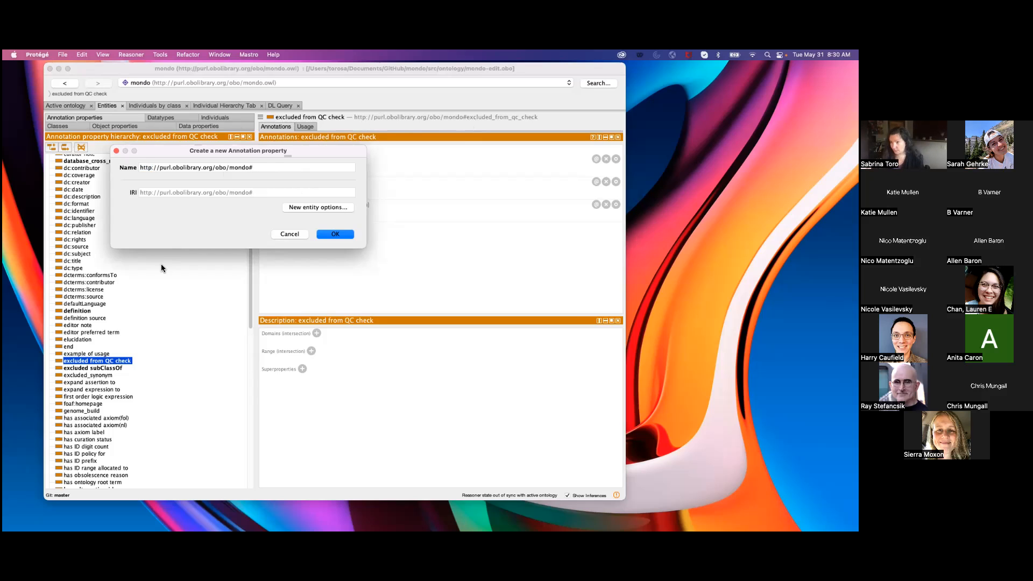
pyautogui.write('newproperty')
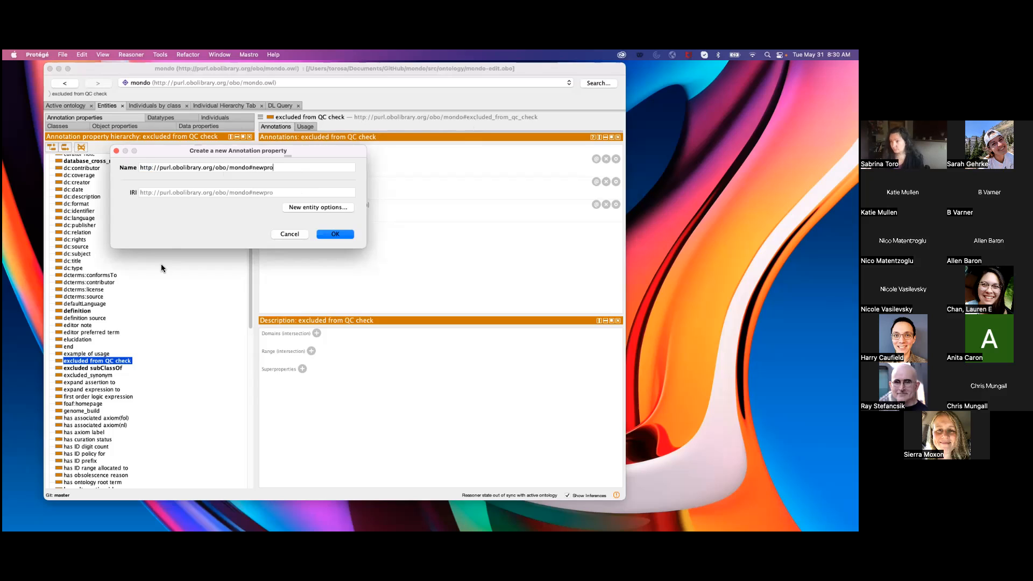
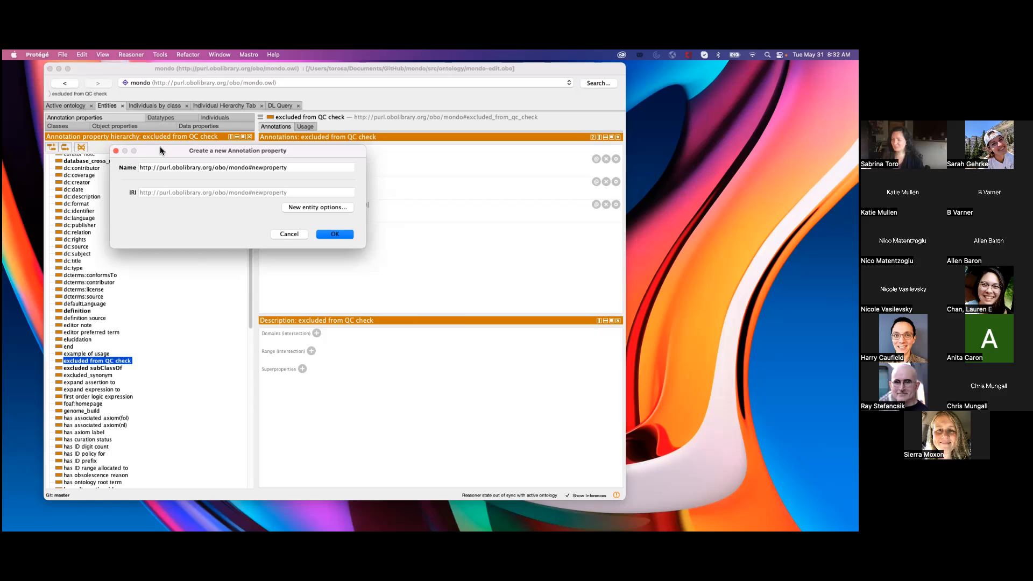
pyautogui.moveTo(160, 146); pyautogui.dragTo(161, 142)
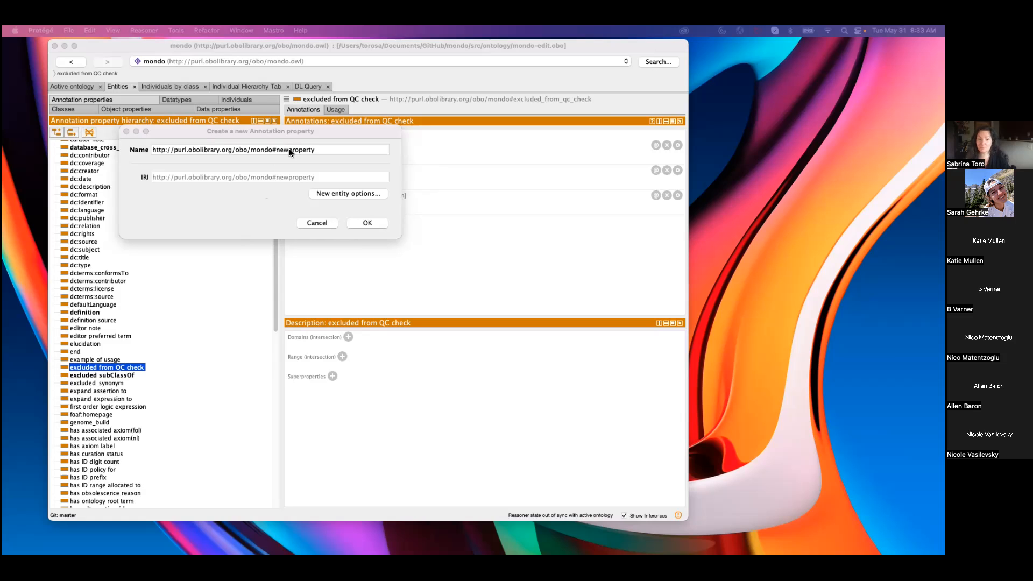
pyautogui.moveTo(298, 132)
pyautogui.mouseDown()
pyautogui.moveTo(298, 178)
pyautogui.moveTo(323, 191)
pyautogui.moveTo(312, 171)
pyautogui.moveTo(325, 145)
pyautogui.mouseUp()
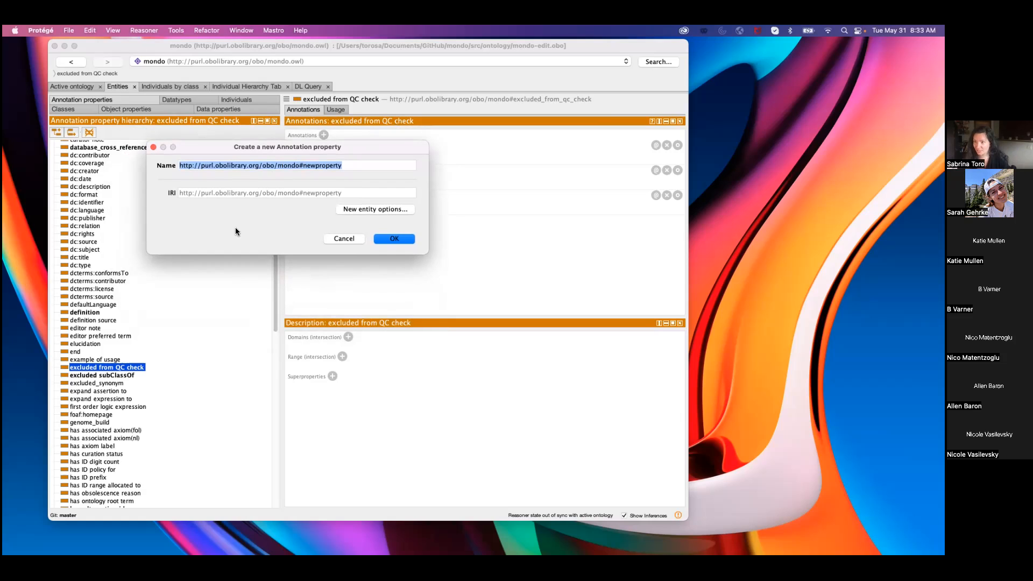
pyautogui.click(350, 163)
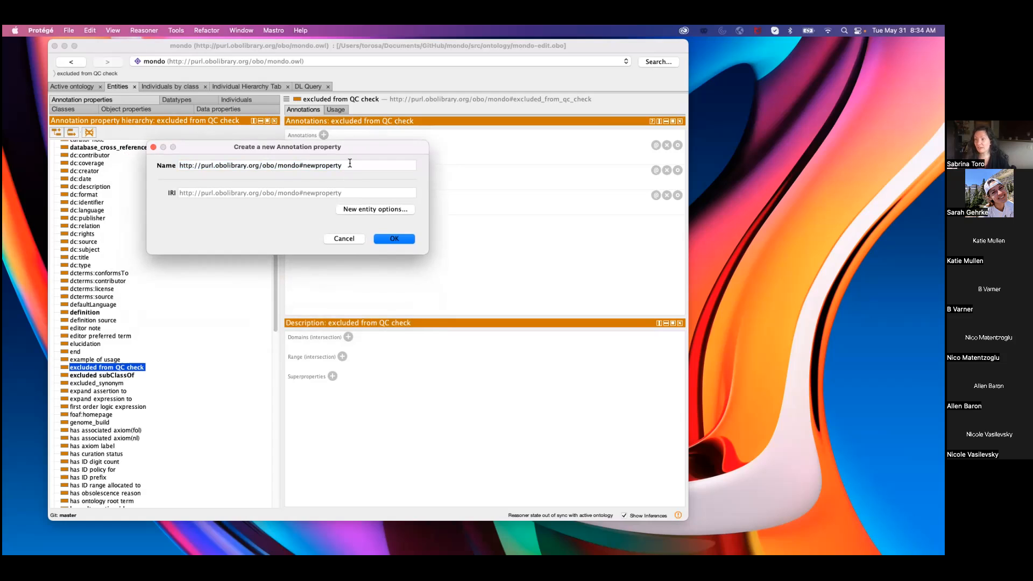
pyautogui.moveTo(350, 163)
pyautogui.mouseDown()
pyautogui.moveTo(283, 165)
pyautogui.moveTo(344, 165)
pyautogui.mouseUp()
pyautogui.click(394, 239)
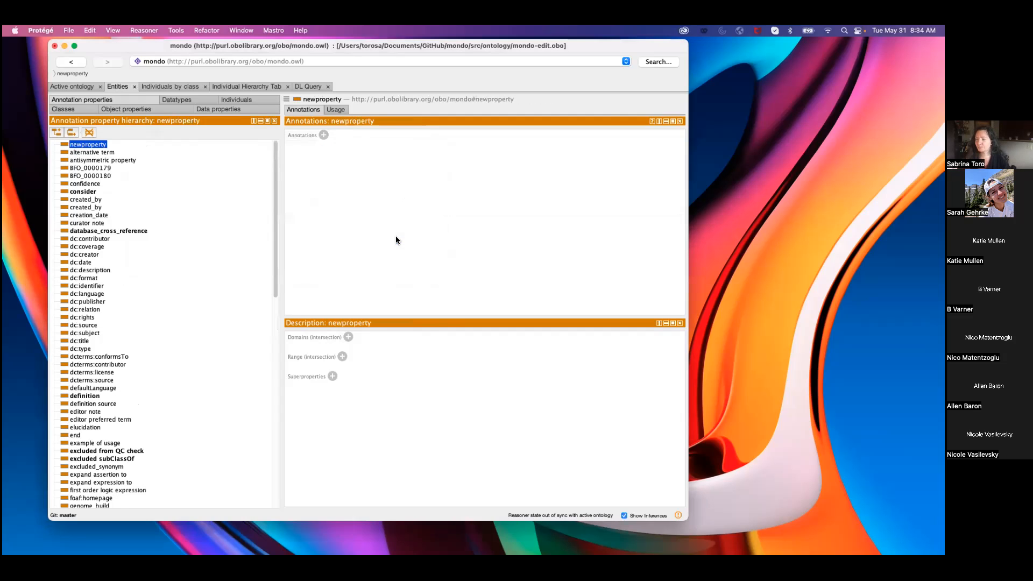
# Add an rdfs:label annotation with the literal value "new property" to the newly created annotation property.
pyautogui.click(324, 135)
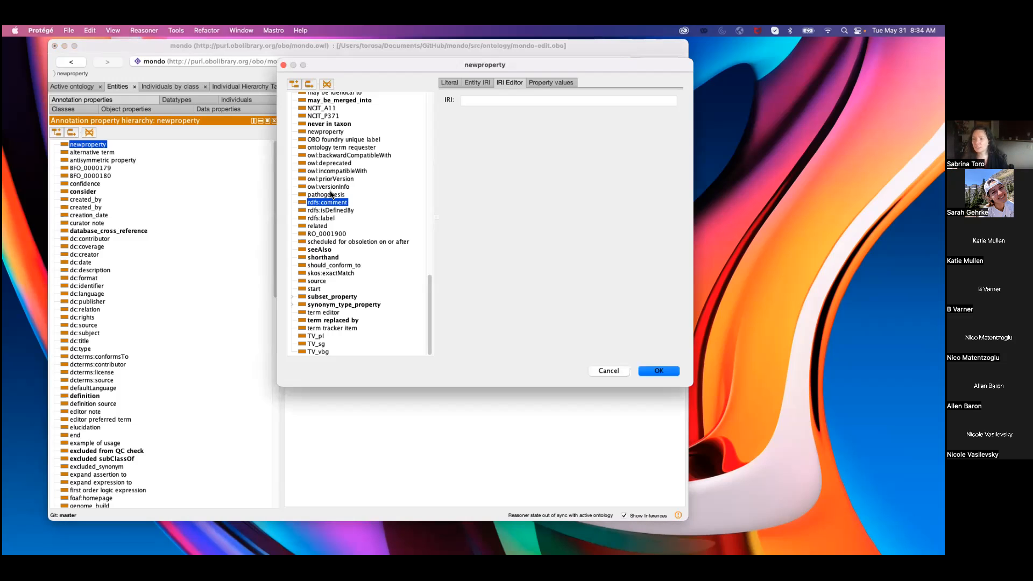
pyautogui.click(444, 83)
pyautogui.scroll(10, 425, 139)
pyautogui.moveTo(428, 138); pyautogui.dragTo(422, 292)
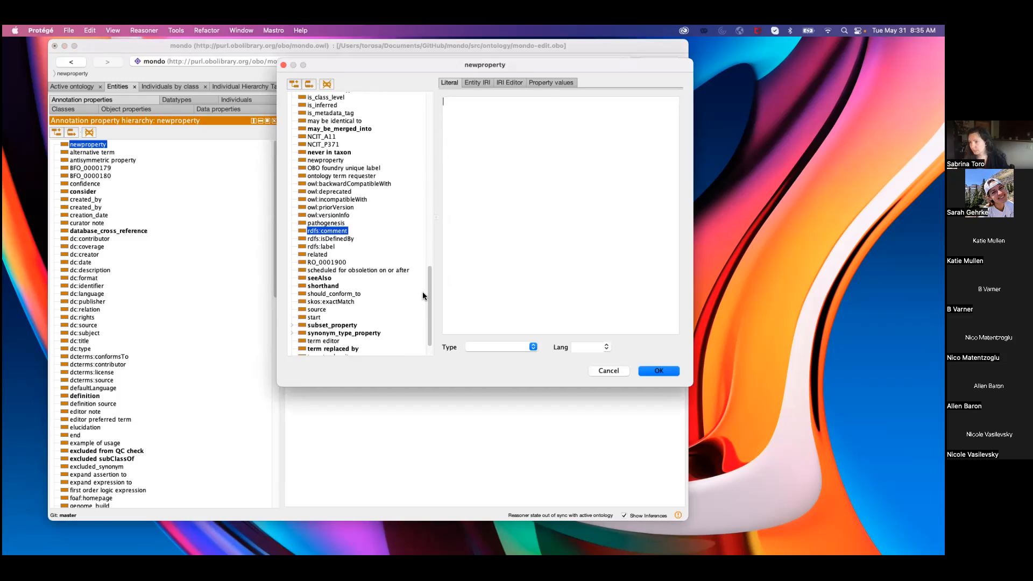
pyautogui.click(331, 247)
pyautogui.write('new property')
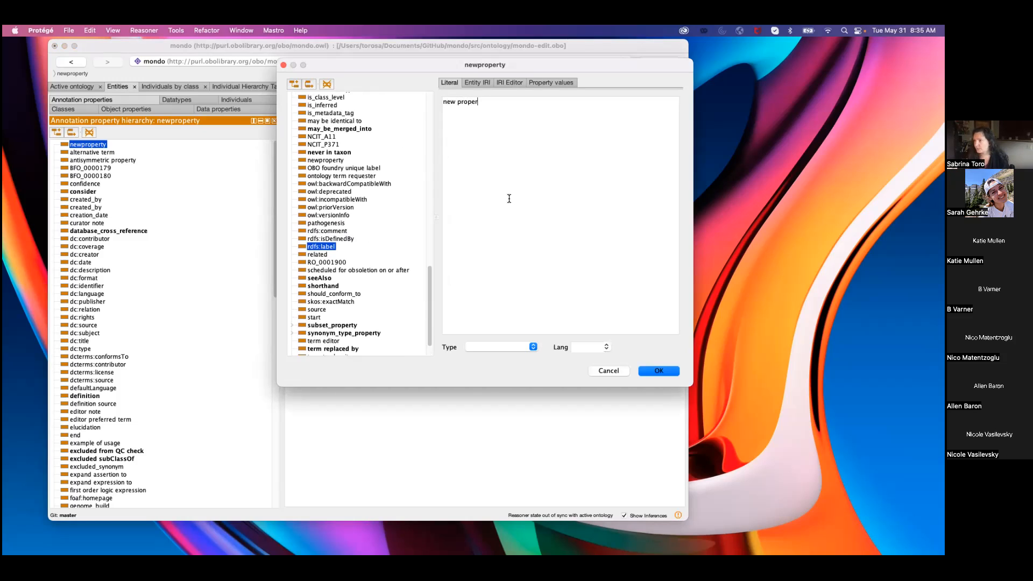
pyautogui.click(654, 376)
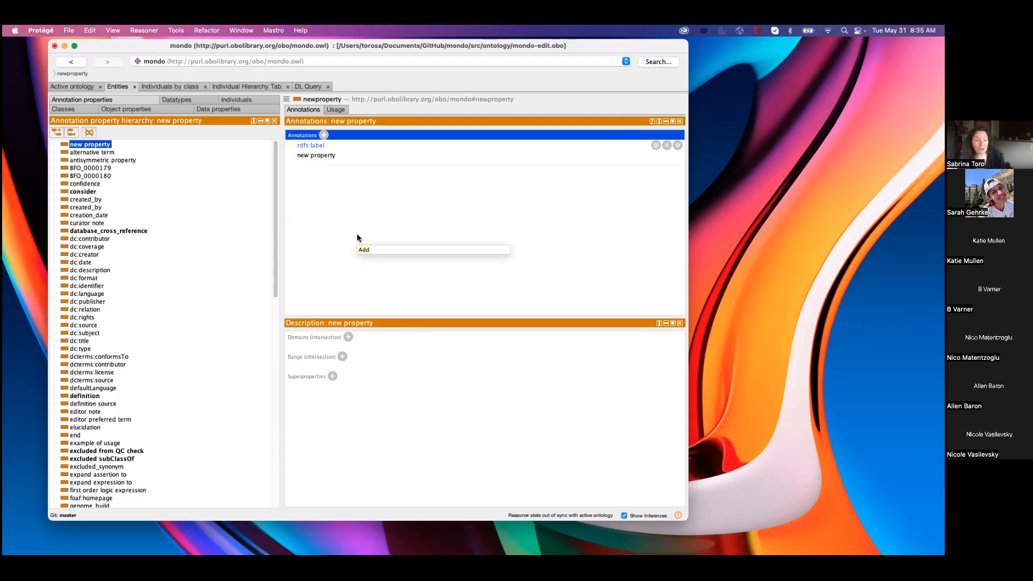
# Add an is_metadata_tag annotation with the literal value true to new property.
pyautogui.click(323, 136)
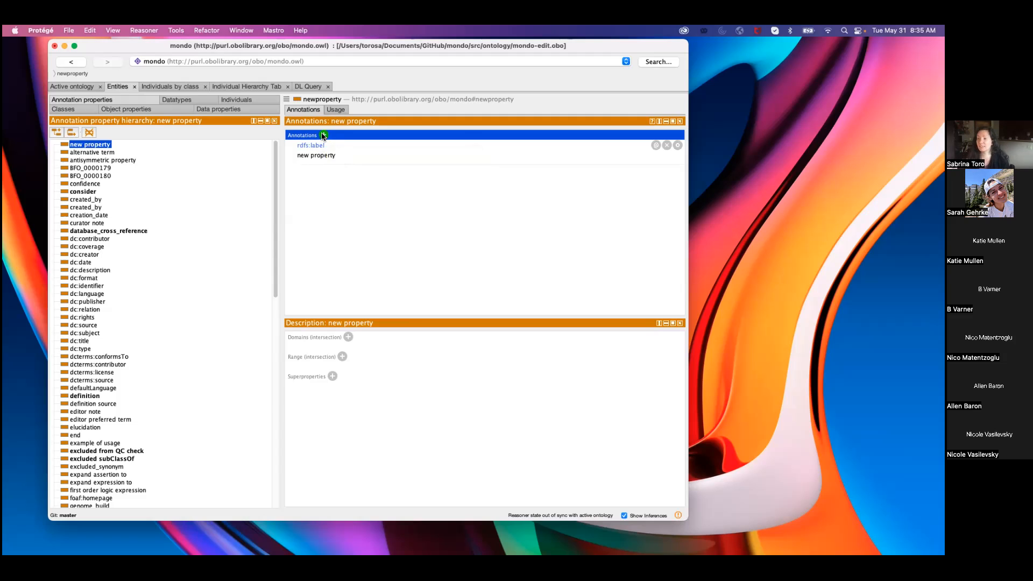
pyautogui.moveTo(427, 312); pyautogui.dragTo(430, 274)
pyautogui.click(334, 219)
pyautogui.write('true')
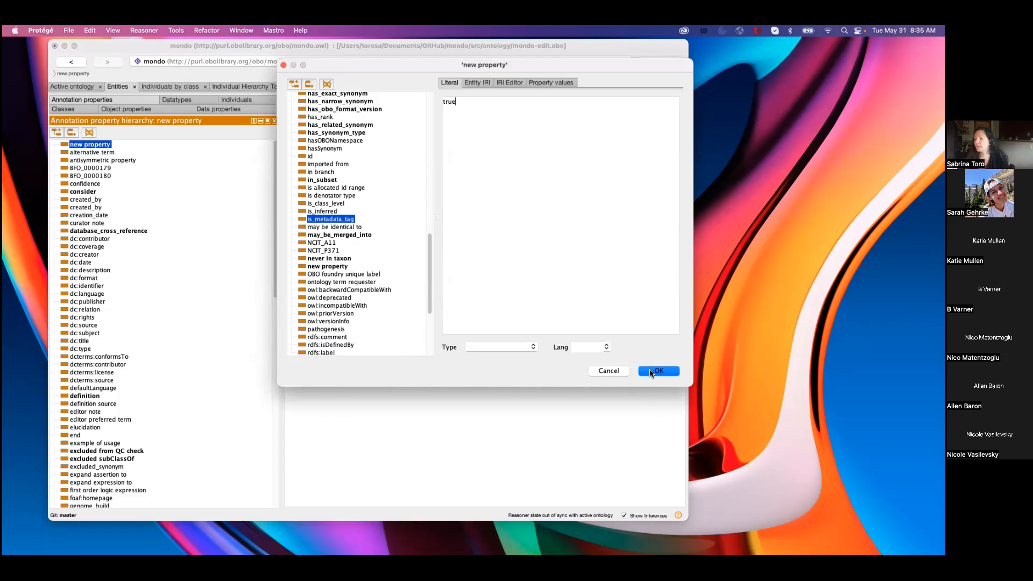
pyautogui.click(651, 371)
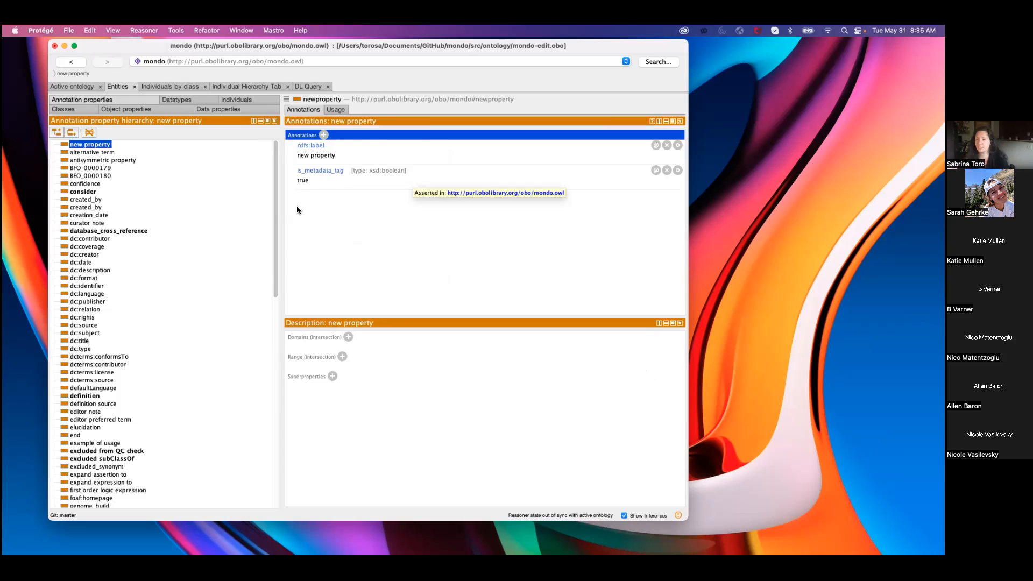
# Review the rdfs:label and is_metadata_tag annotations of new property, and look at the Alzheimer disease class for comparison.
pyautogui.click(331, 181)
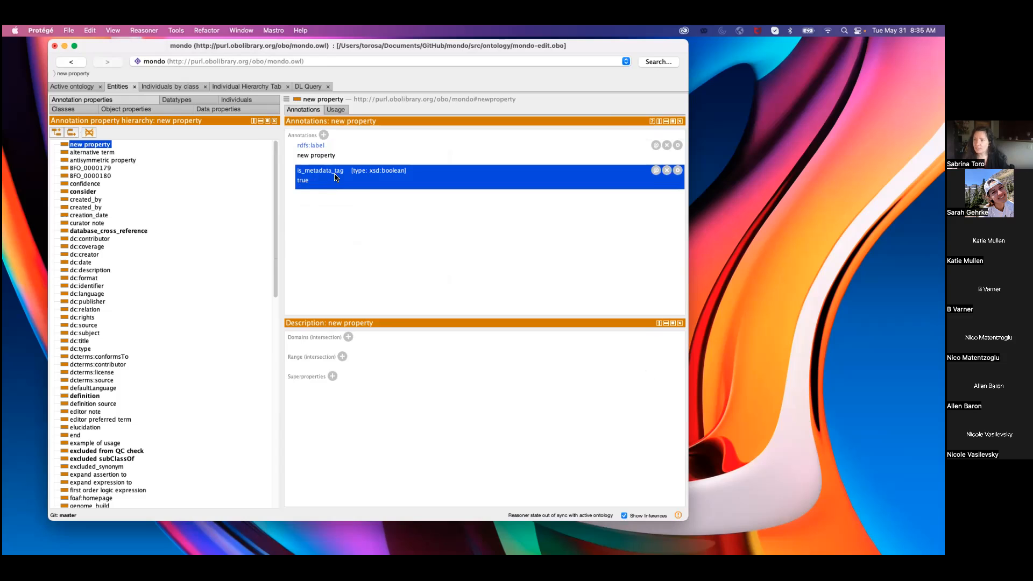
pyautogui.click(374, 144)
pyautogui.press('Down')
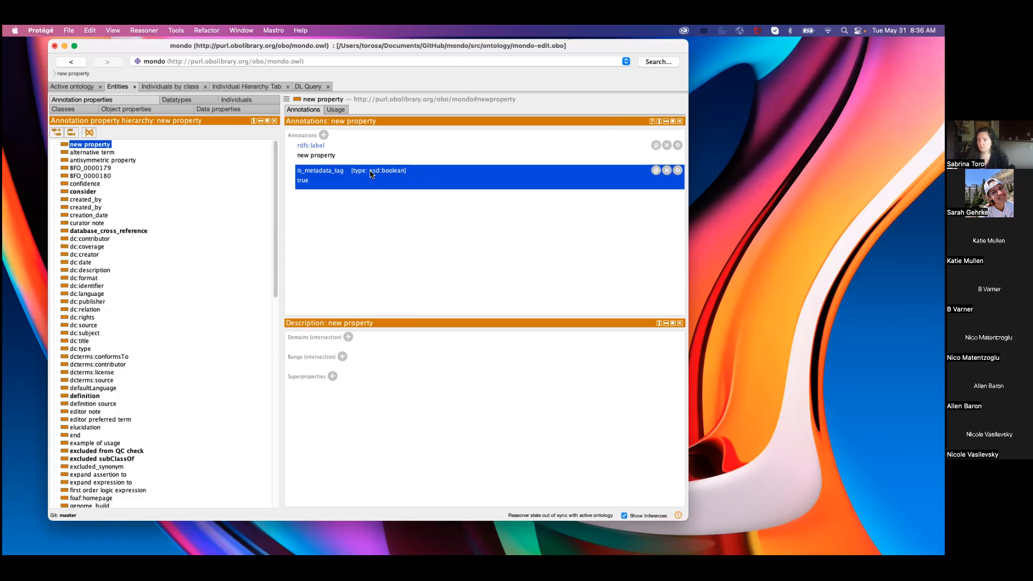
pyautogui.click(376, 150)
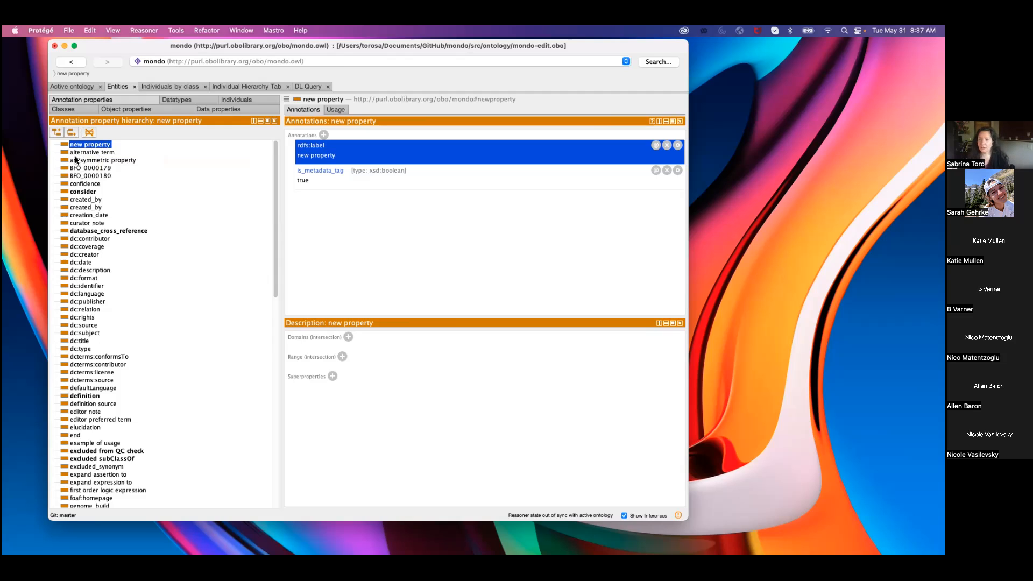
pyautogui.click(79, 107)
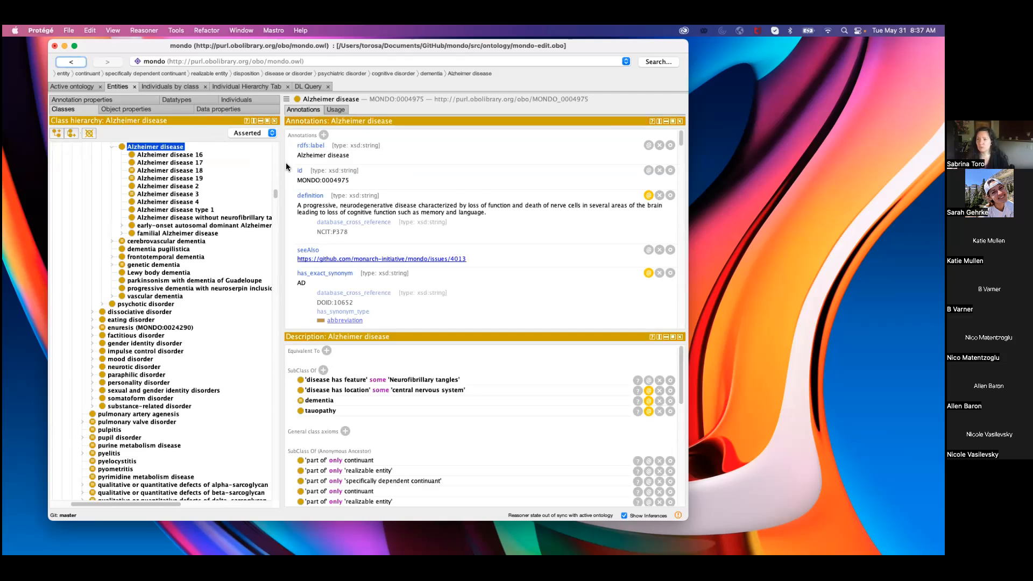
pyautogui.click(110, 101)
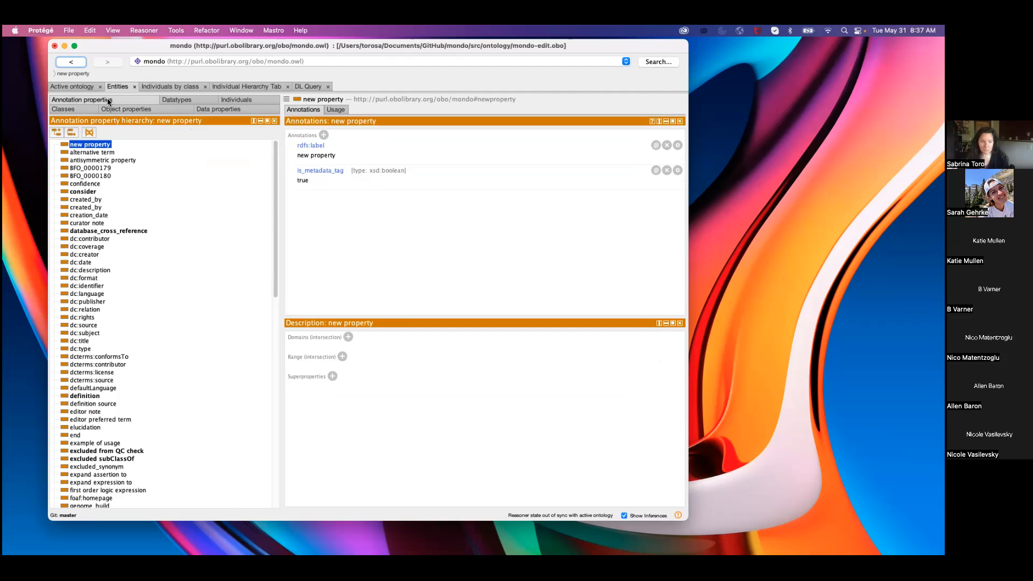
pyautogui.click(394, 268)
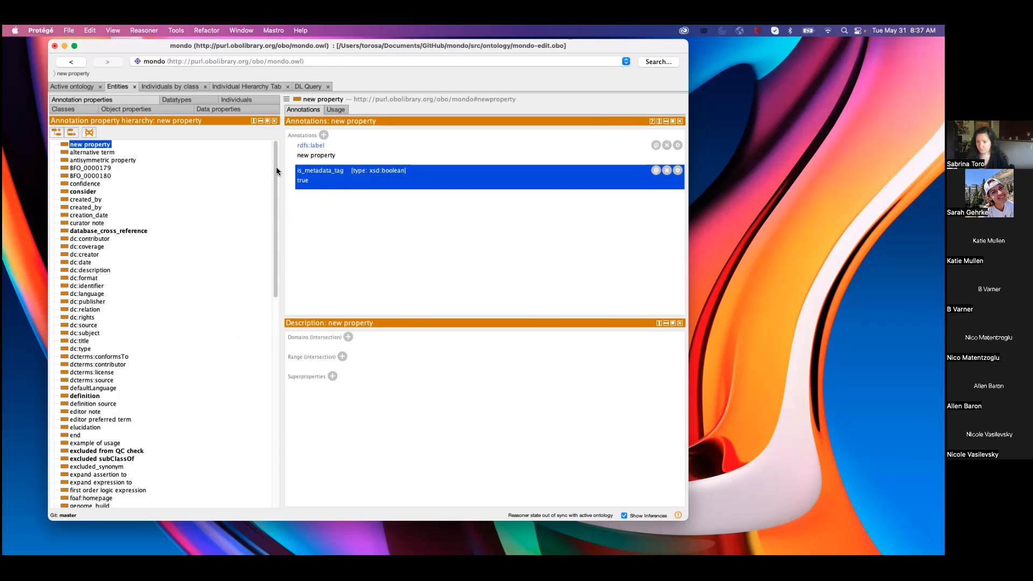
pyautogui.scroll(-1, 276, 168)
pyautogui.scroll(1, 276, 168)
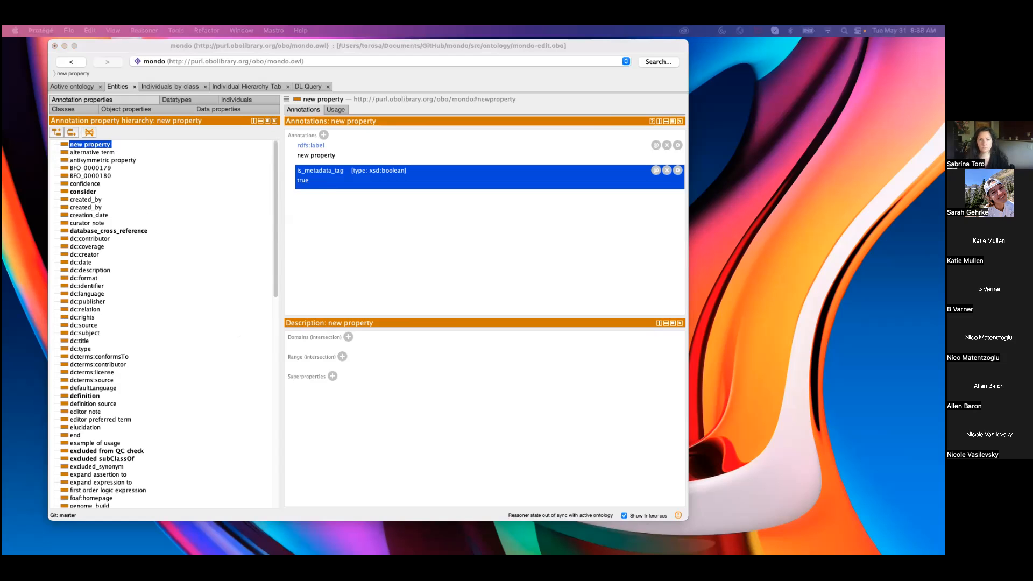
# Switch to Chrome and examine the columns of the annotation_properties.tsv template in the ontology-metadata repository on GitHub.
pyautogui.moveTo(3, 60); pyautogui.dragTo(170, 79)
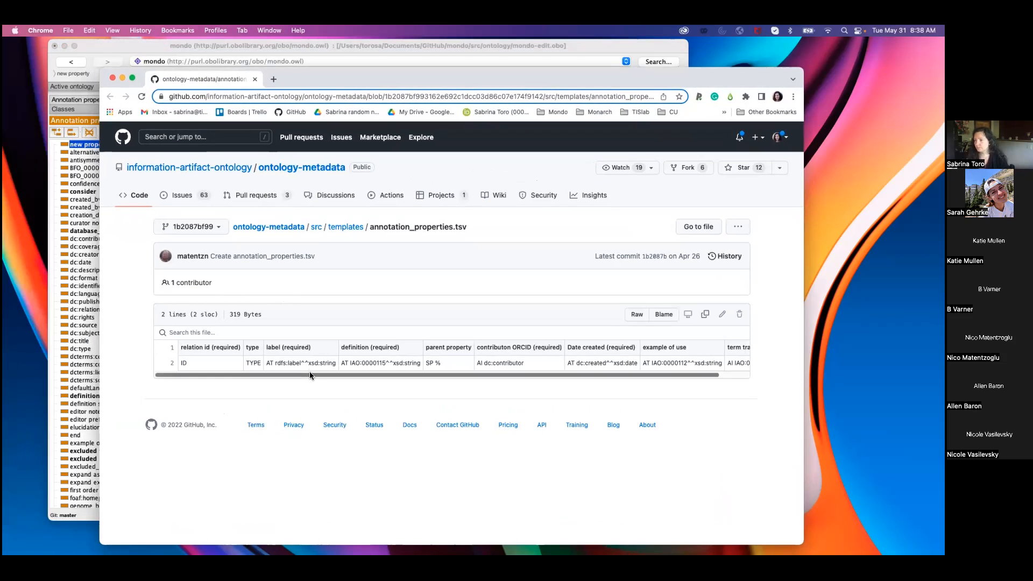
pyautogui.moveTo(309, 372); pyautogui.dragTo(341, 373)
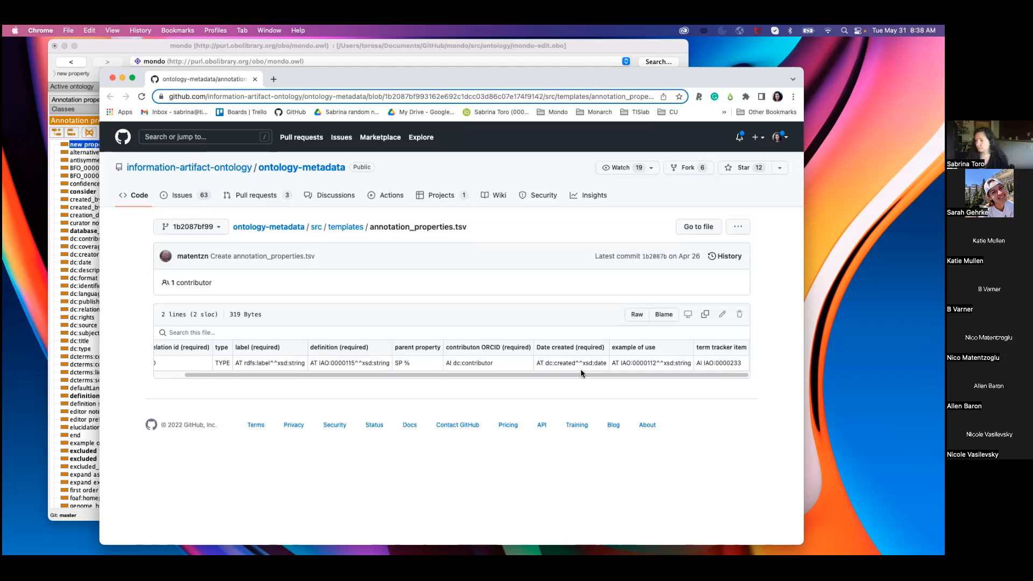
pyautogui.moveTo(541, 73); pyautogui.dragTo(546, 52)
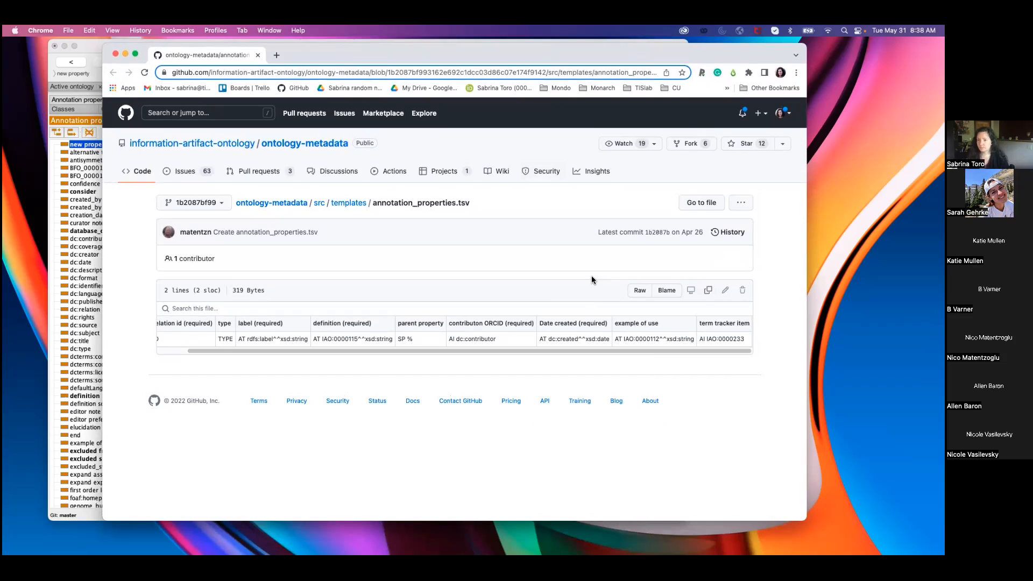
pyautogui.moveTo(537, 55); pyautogui.dragTo(559, 69)
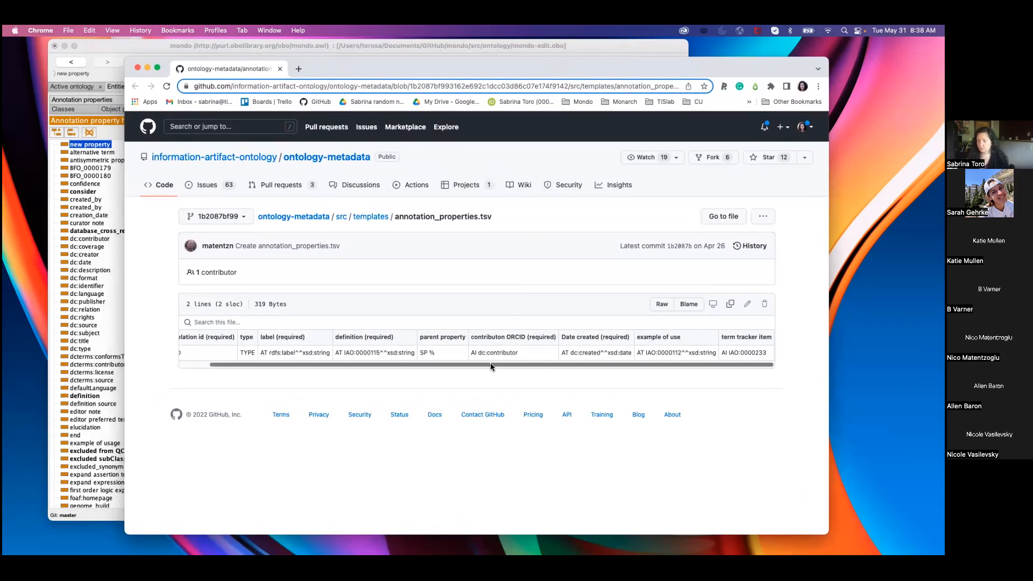
pyautogui.moveTo(490, 364)
pyautogui.mouseDown()
pyautogui.moveTo(451, 365)
pyautogui.moveTo(475, 365)
pyautogui.mouseUp()
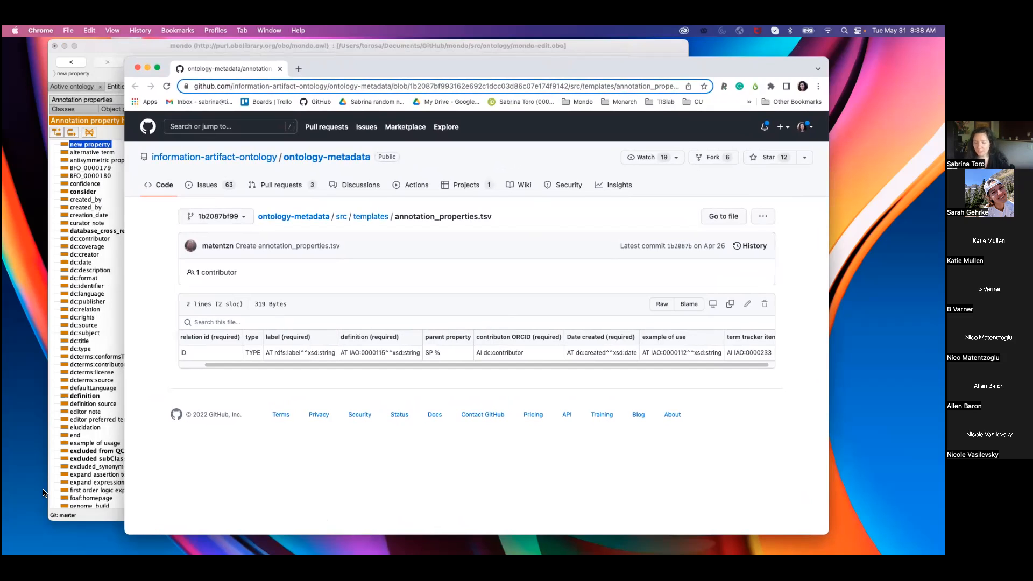
pyautogui.click(47, 492)
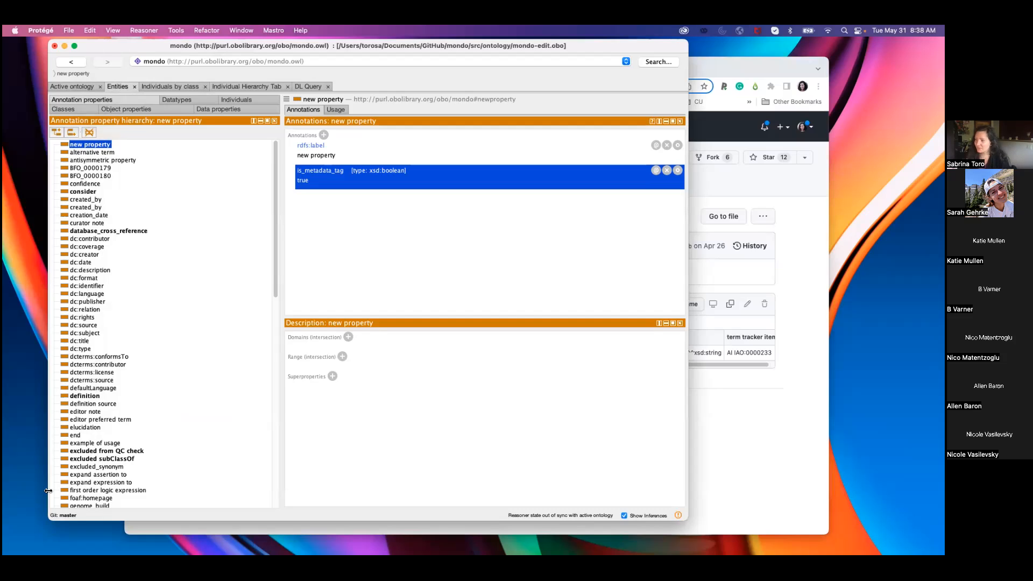
pyautogui.click(795, 478)
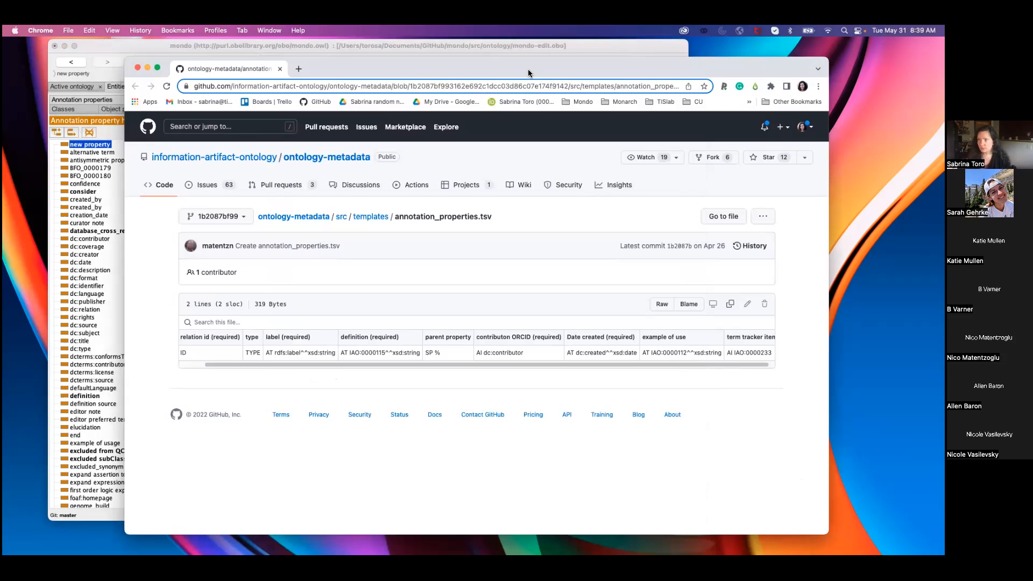
pyautogui.moveTo(527, 73); pyautogui.dragTo(560, 63)
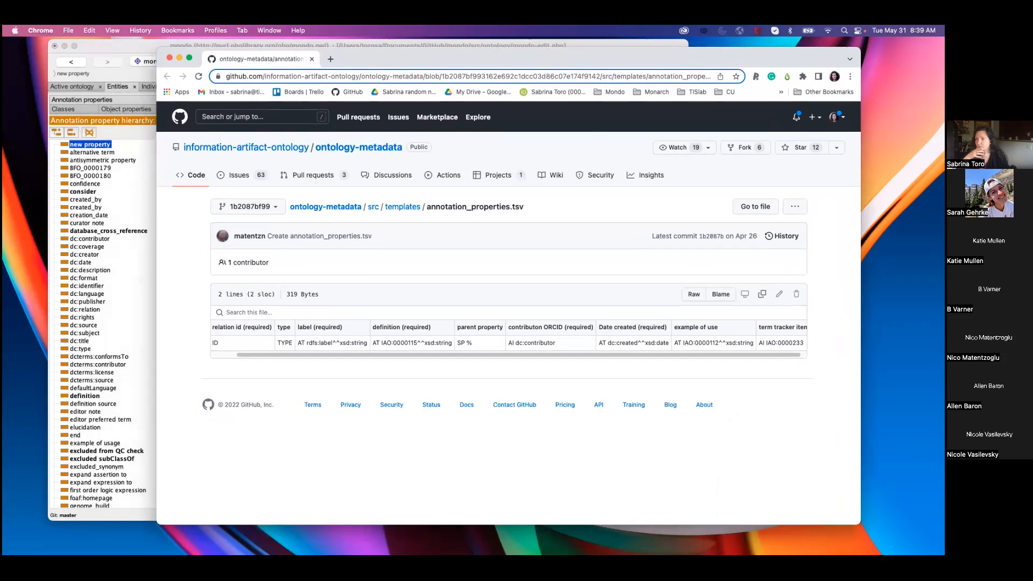